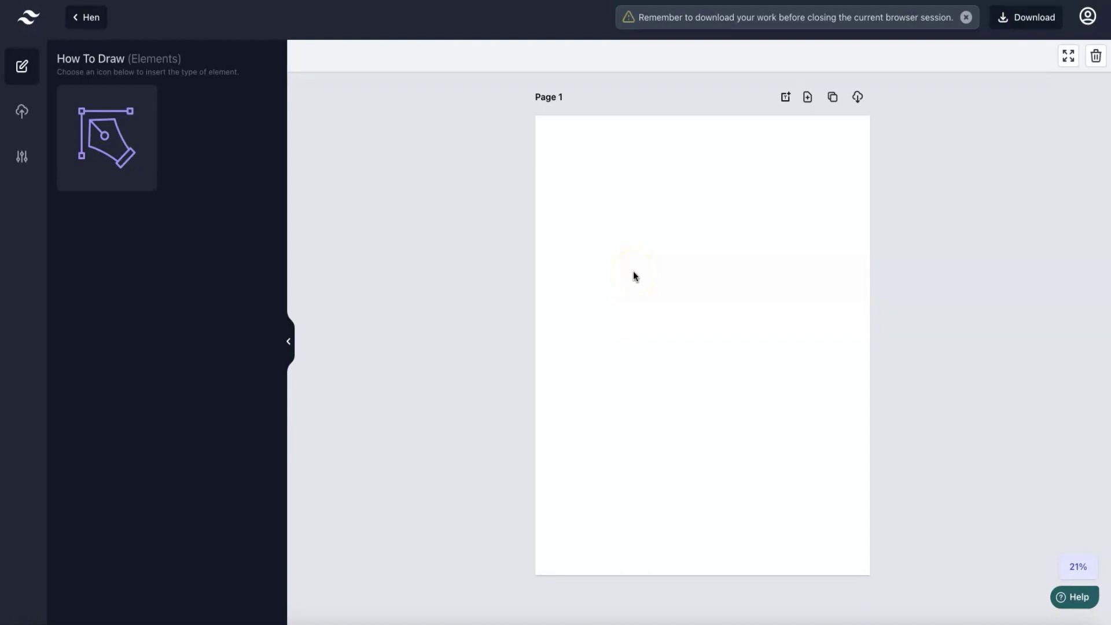
Insert a How To Draw grid element and move it into the upper part of the page
left_click(143, 133)
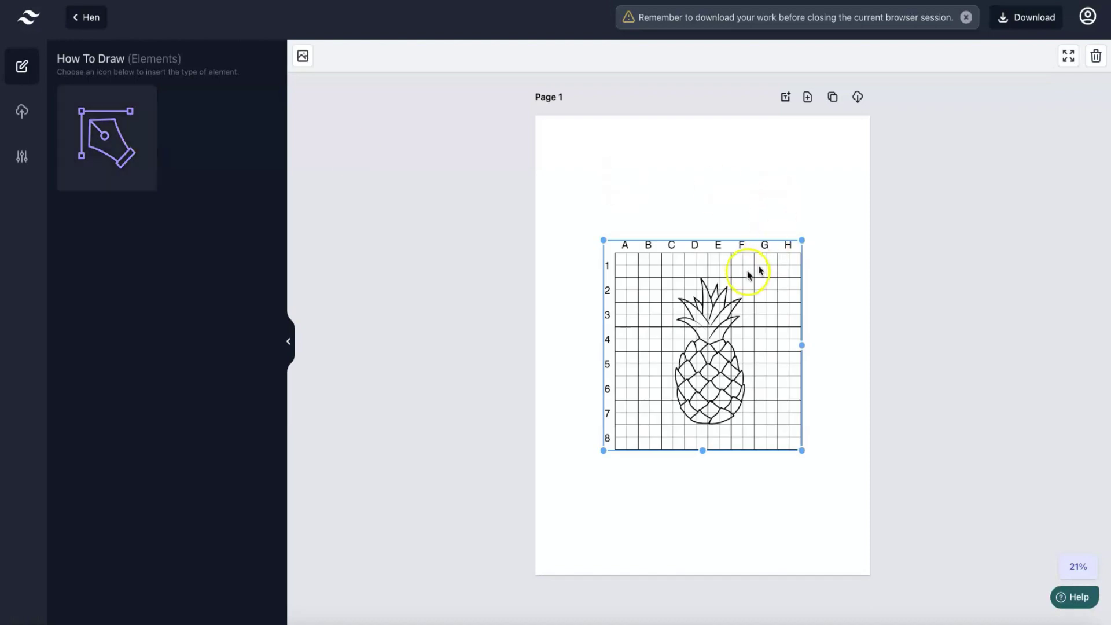
left_click_drag(756, 268, 729, 176)
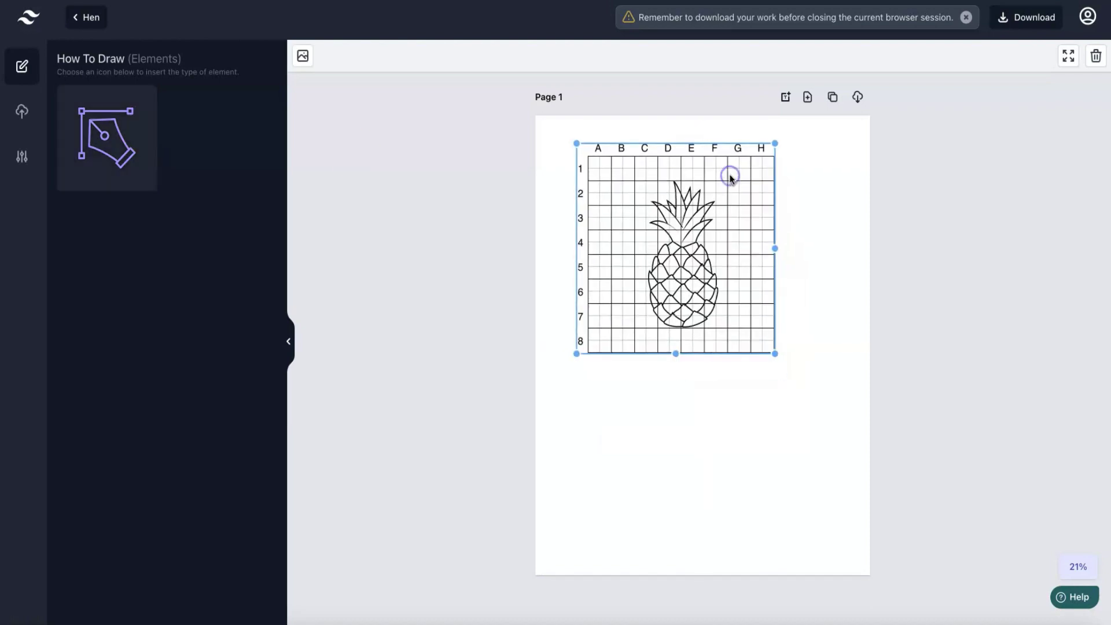
Upload Face-6.svg from the SampleSVGFiles folder and insert it into the grid in place of the pineapple
left_click(21, 112)
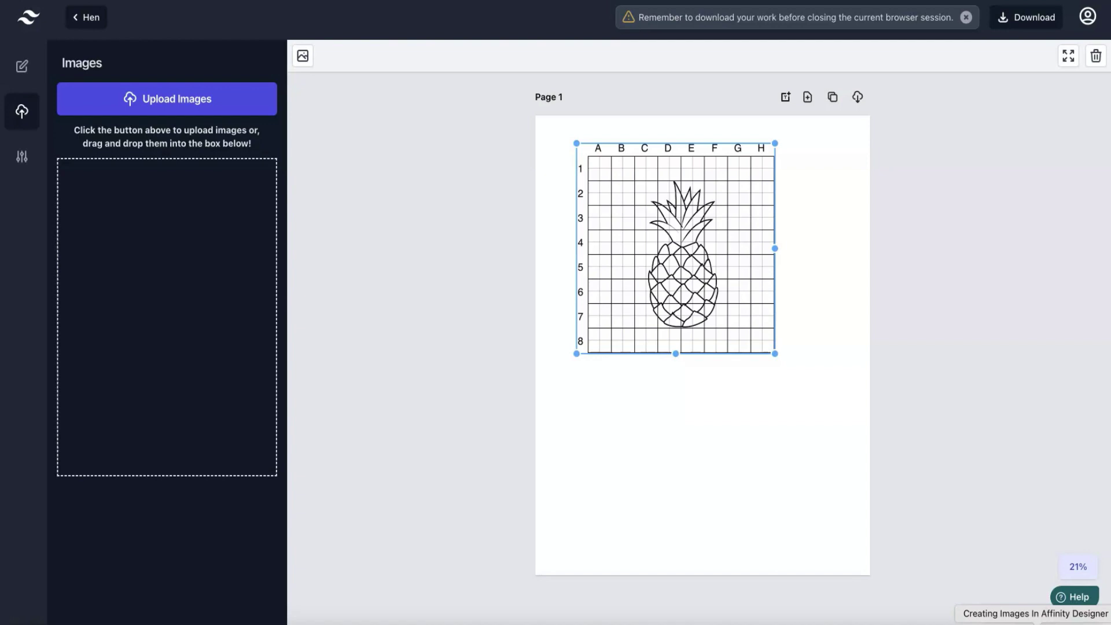
left_click(1033, 622)
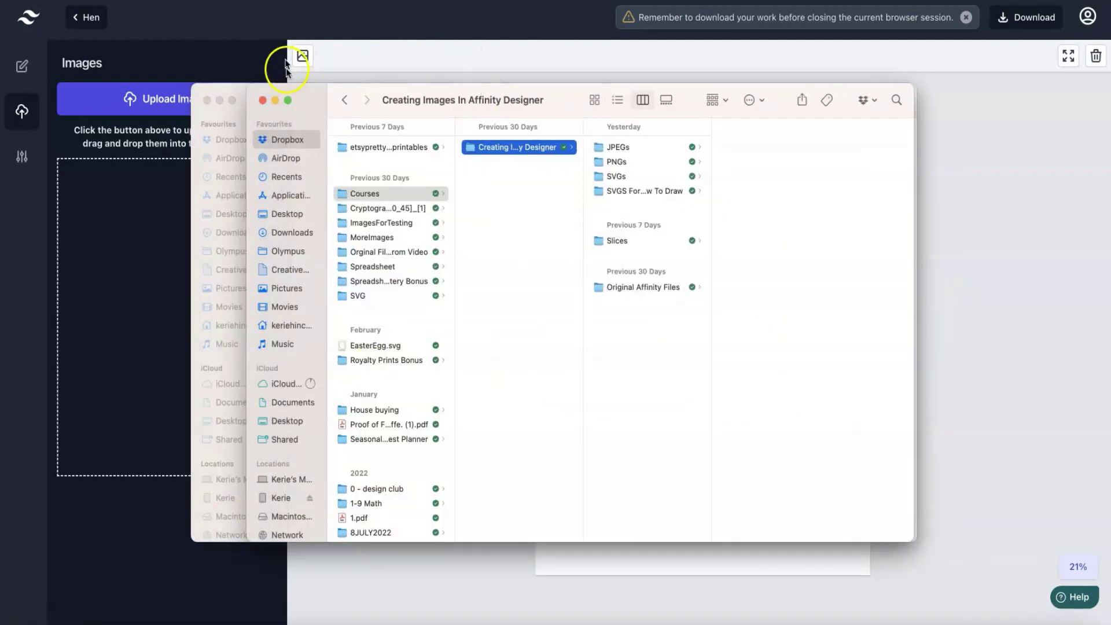
left_click(276, 101)
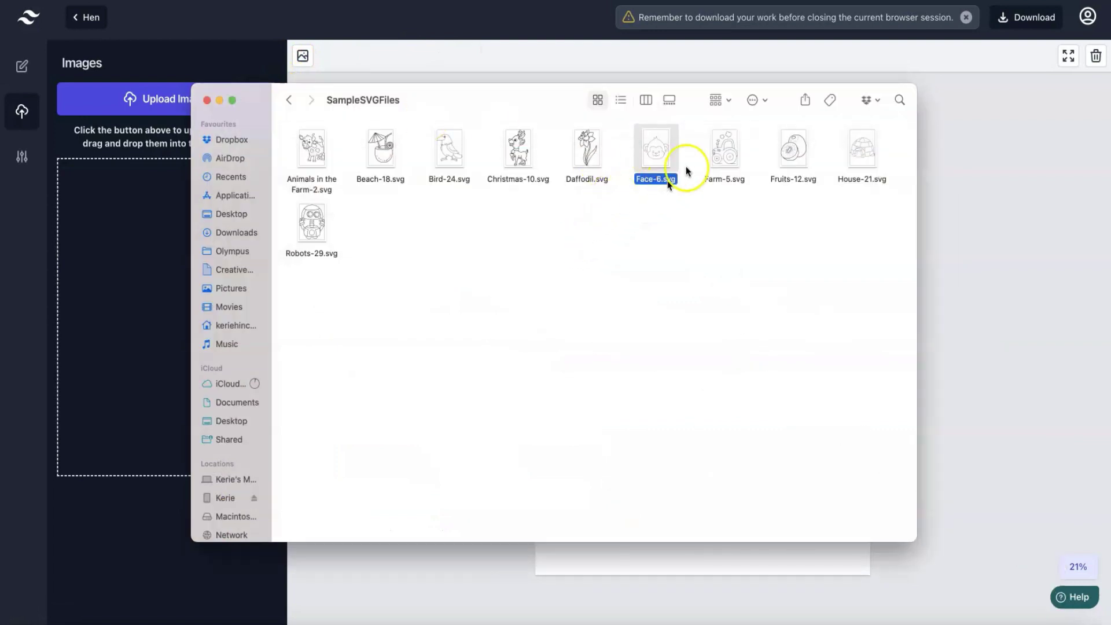
left_click_drag(661, 156, 142, 192)
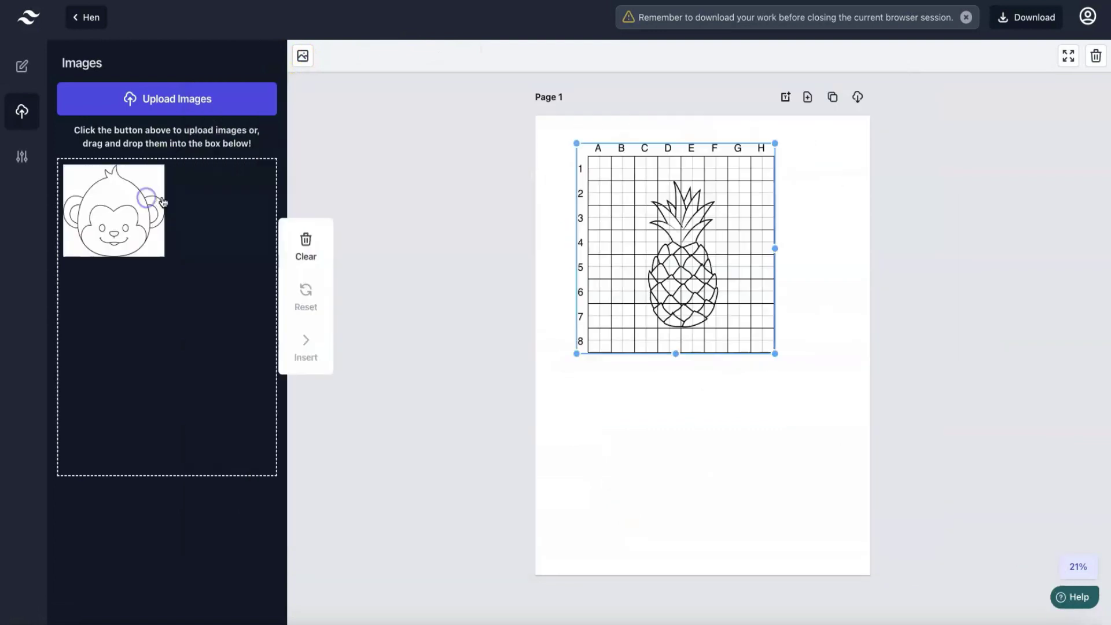
left_click(148, 203)
left_click(301, 341)
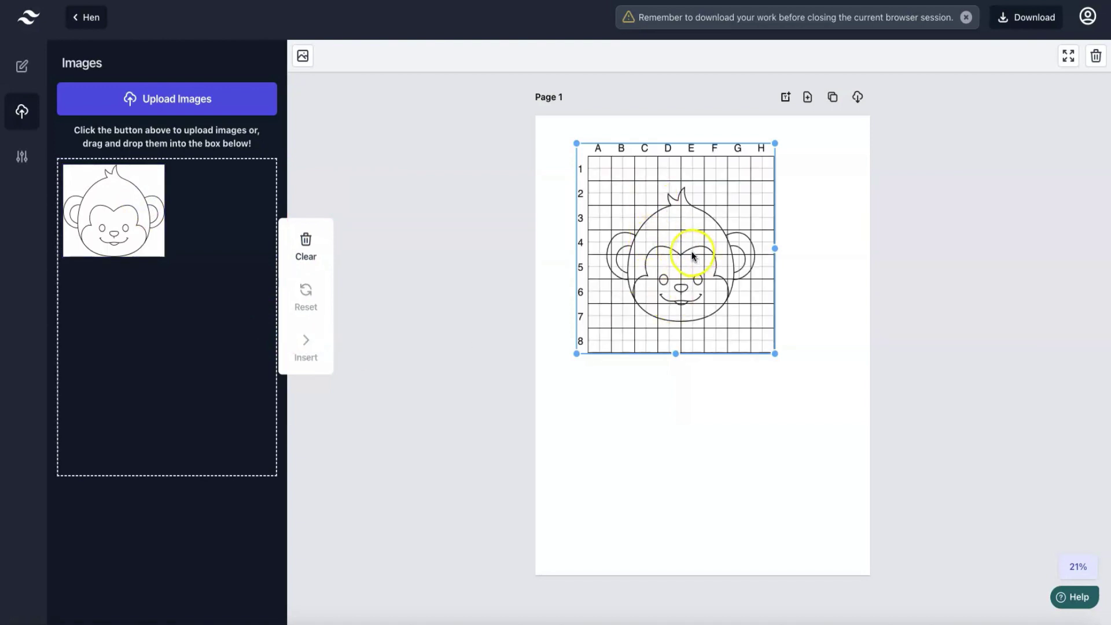
Show the page margins, keeping the 8.5" x 11" trim size, and update the page settings
left_click(29, 162)
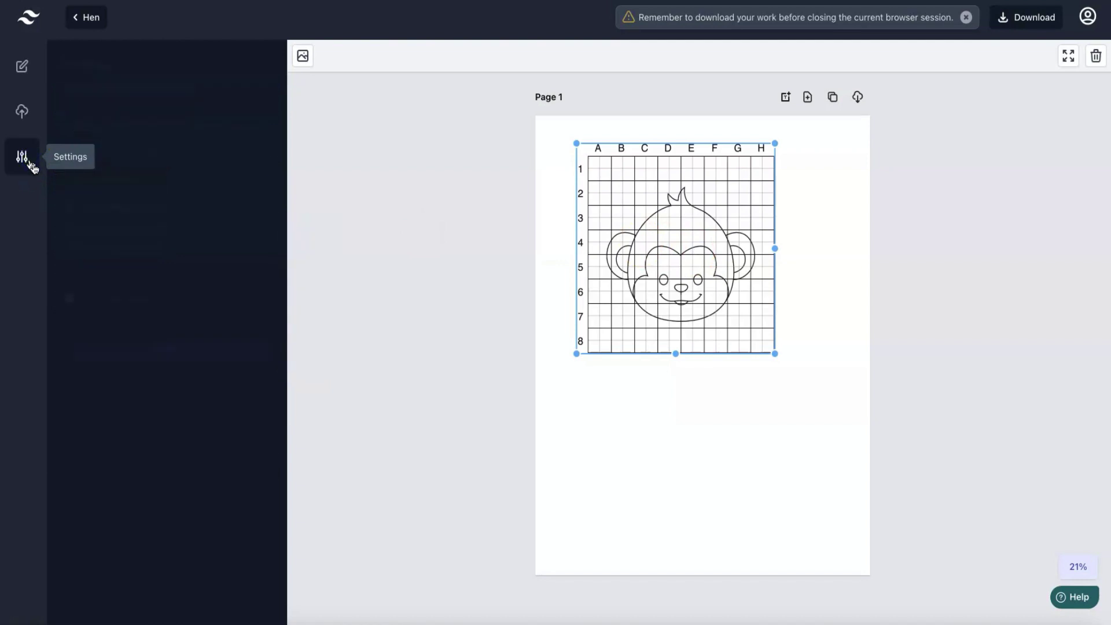
left_click(258, 122)
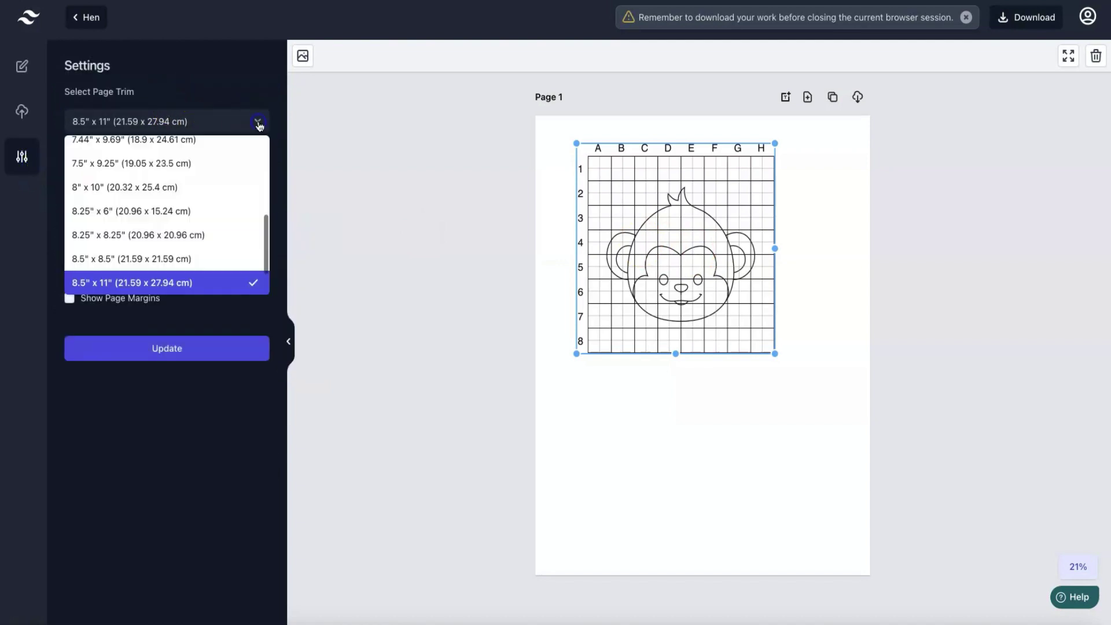
scroll(211, 191, "up", 5)
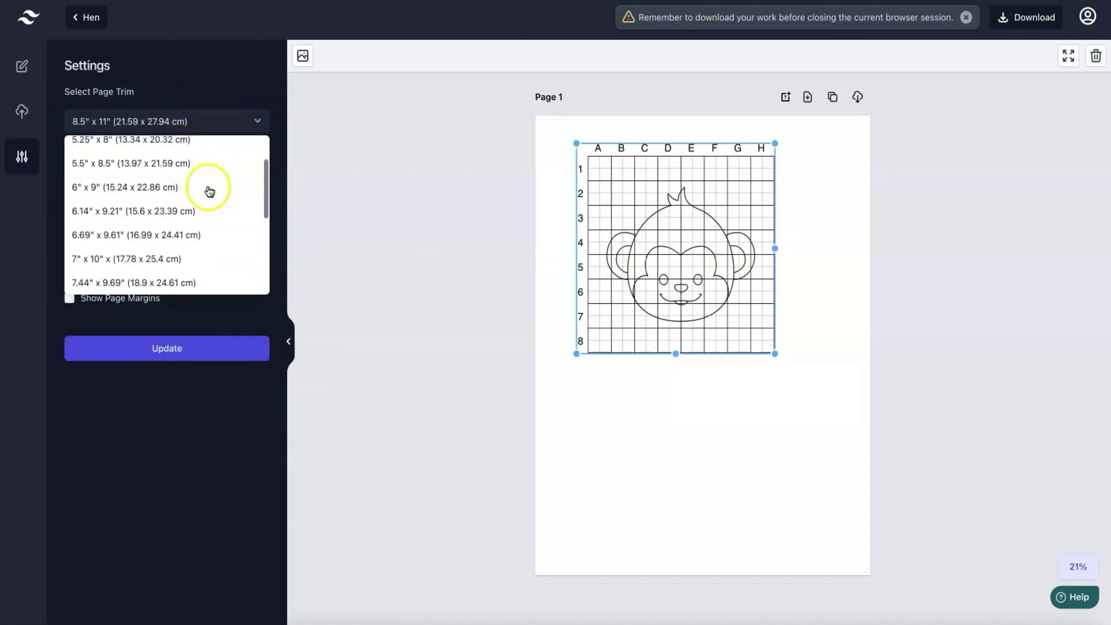
left_click(218, 99)
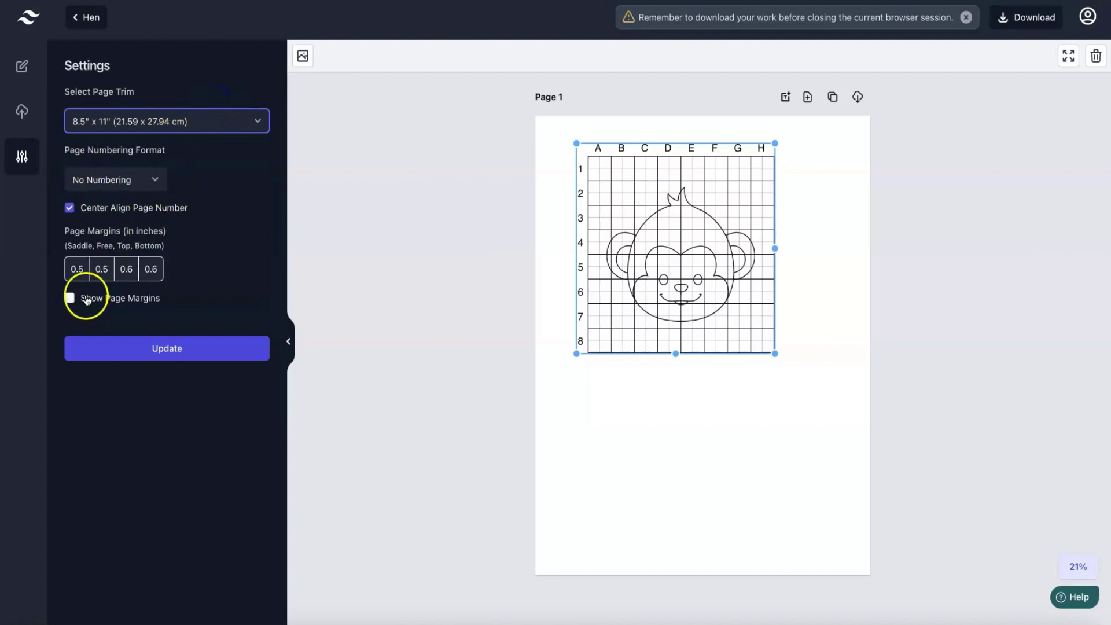
left_click(86, 299)
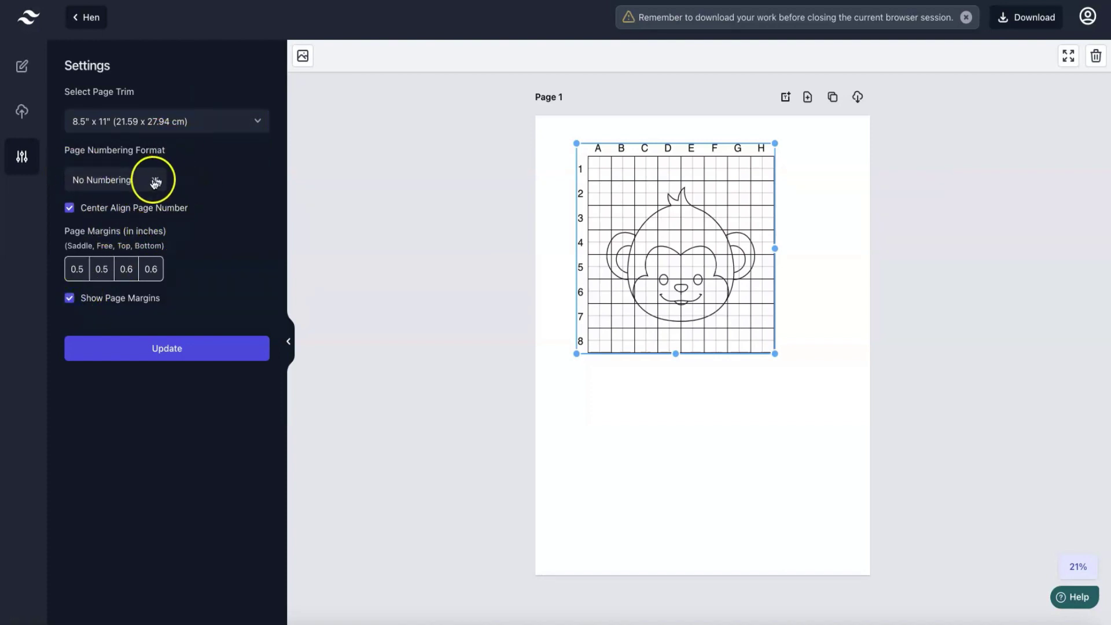
left_click(175, 357)
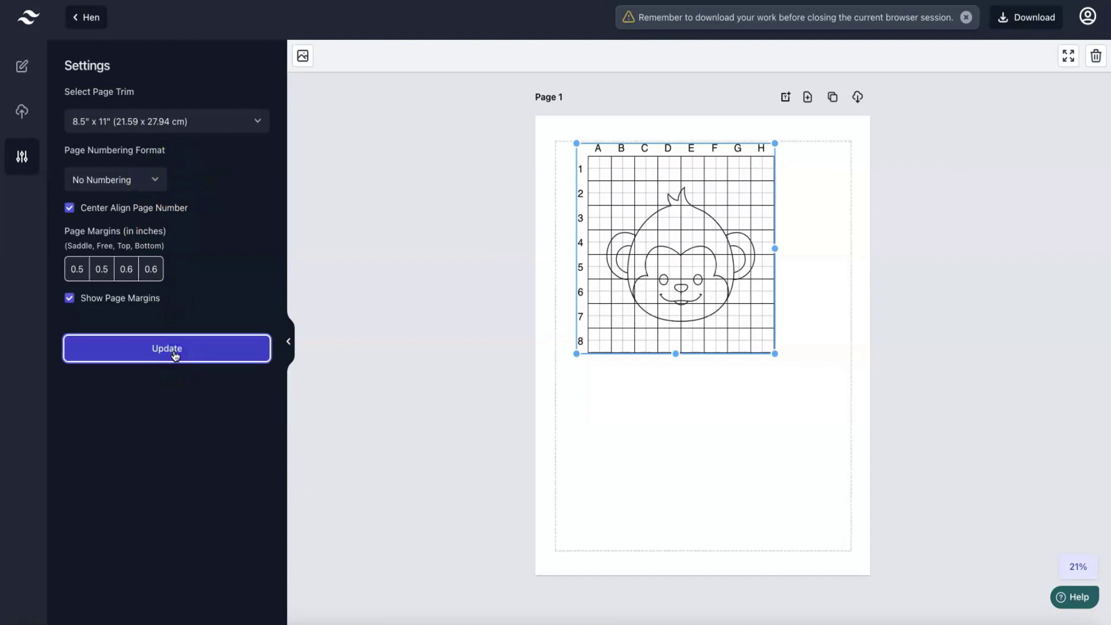
left_click_drag(173, 130, 280, 130)
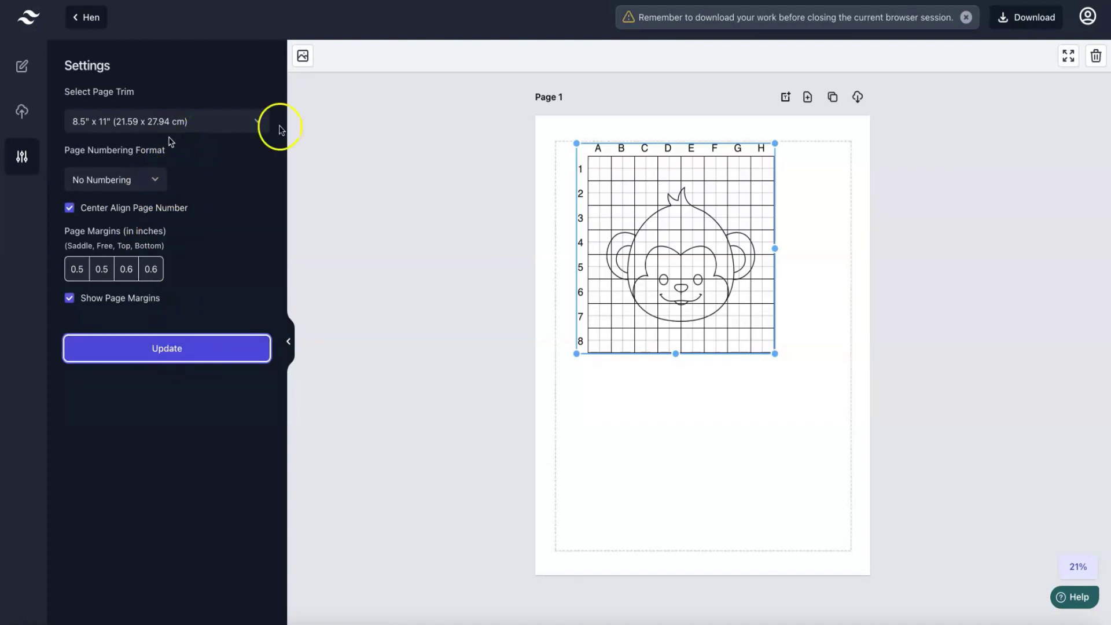
left_click(1038, 18)
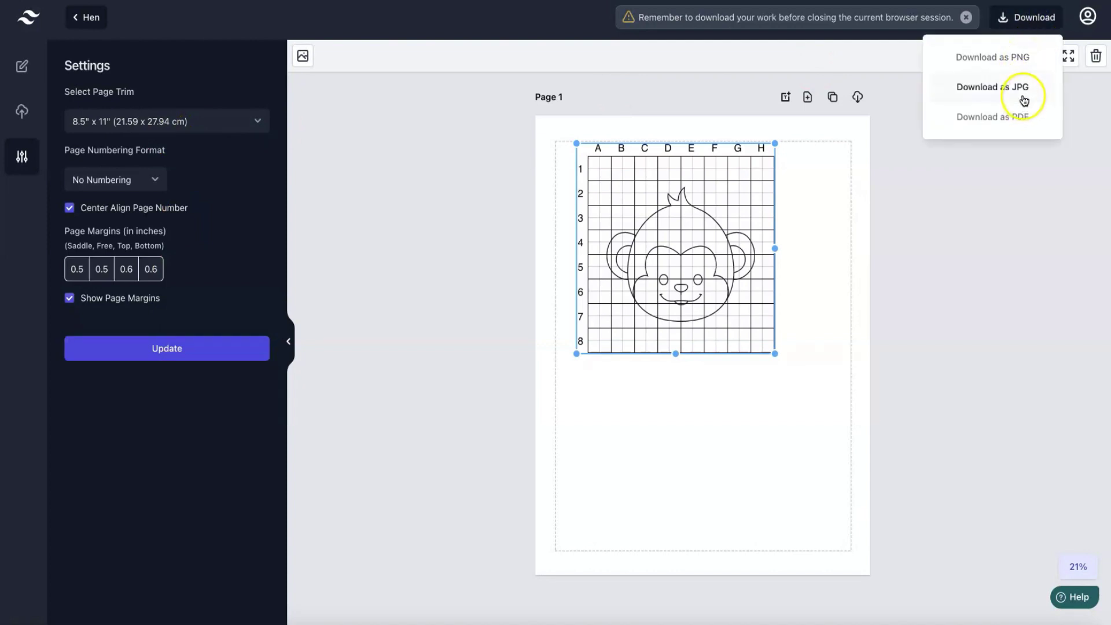
left_click(36, 106)
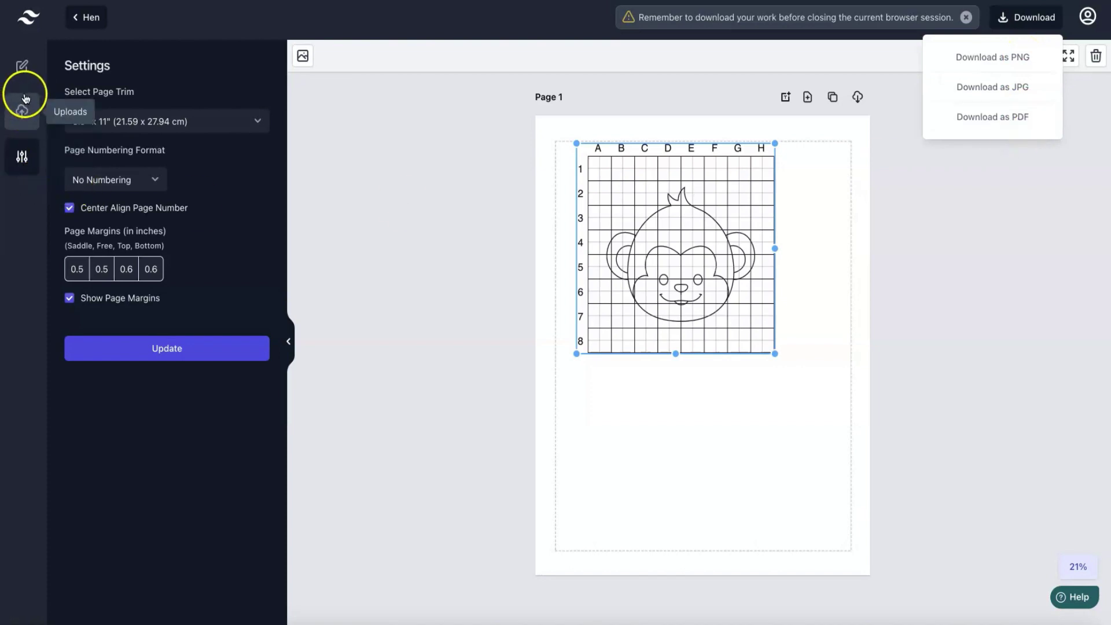
Set the monkey grid to 10 rows and 10 columns and update the element
left_click(680, 264)
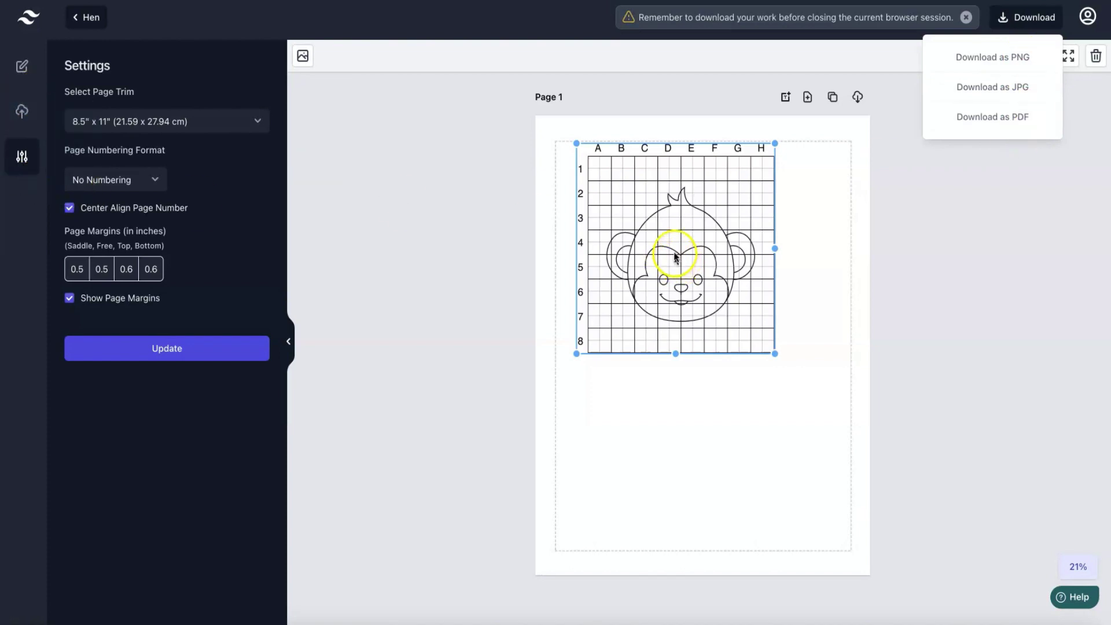
right_click(674, 253)
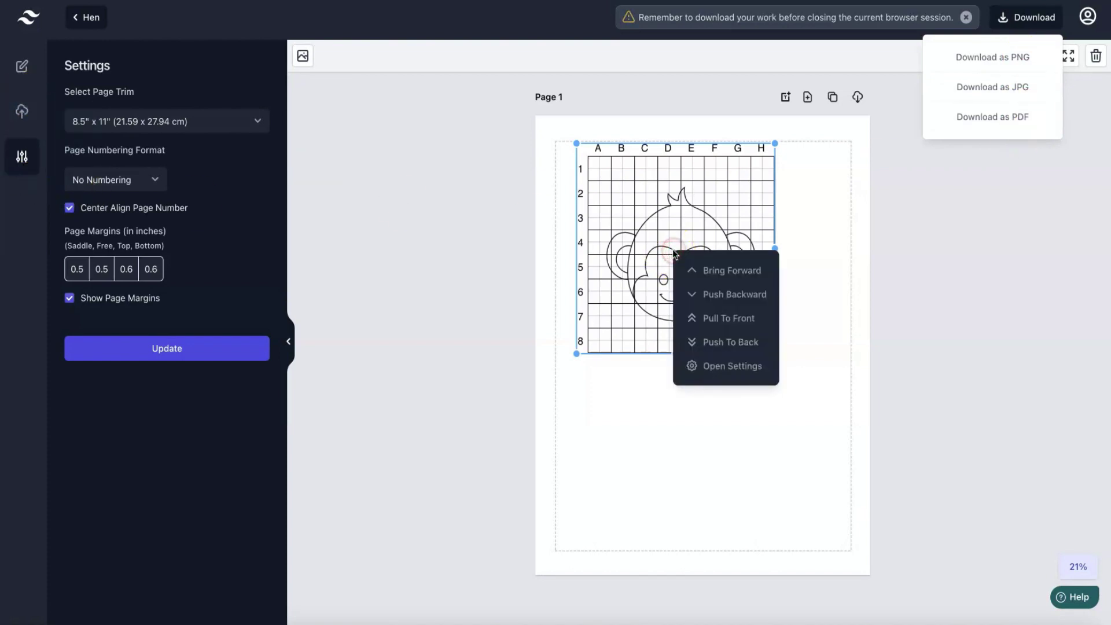
left_click(719, 366)
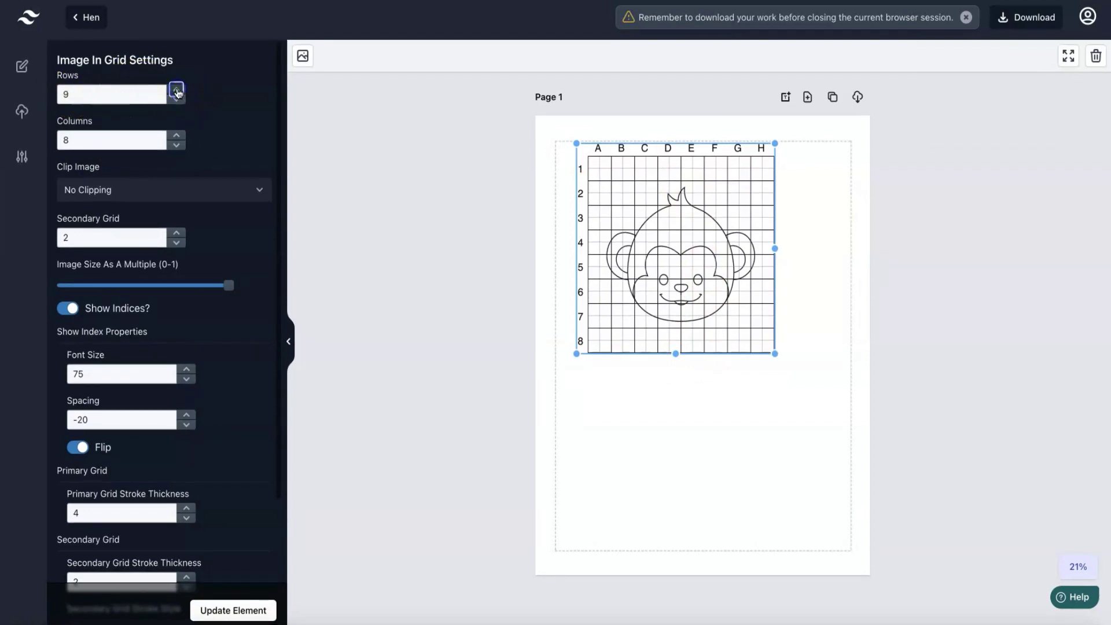
left_click(178, 136)
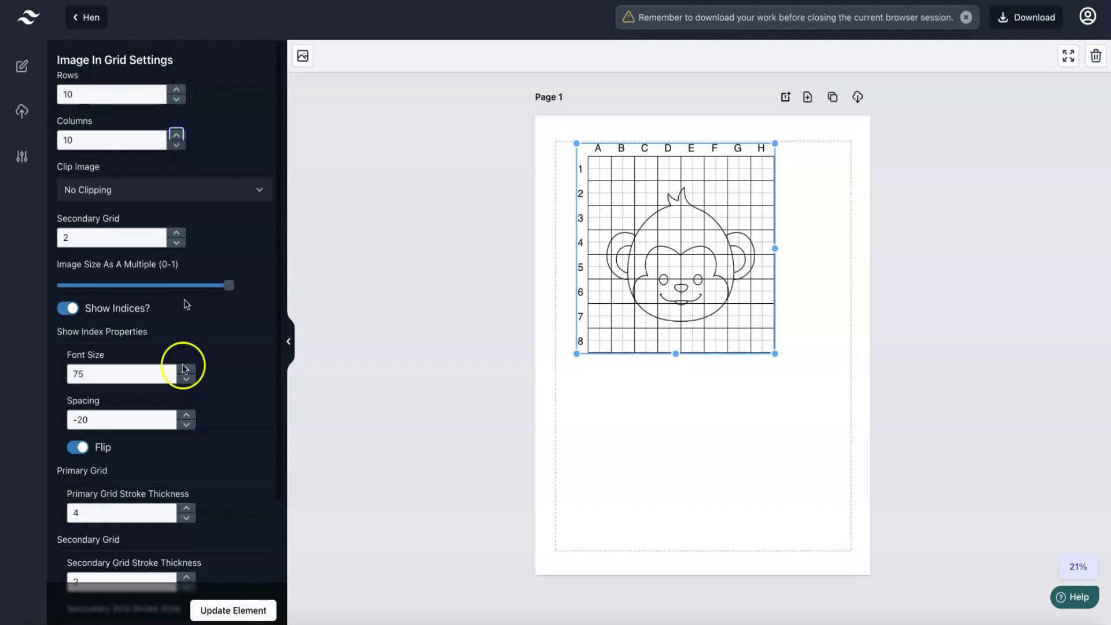
left_click(234, 609)
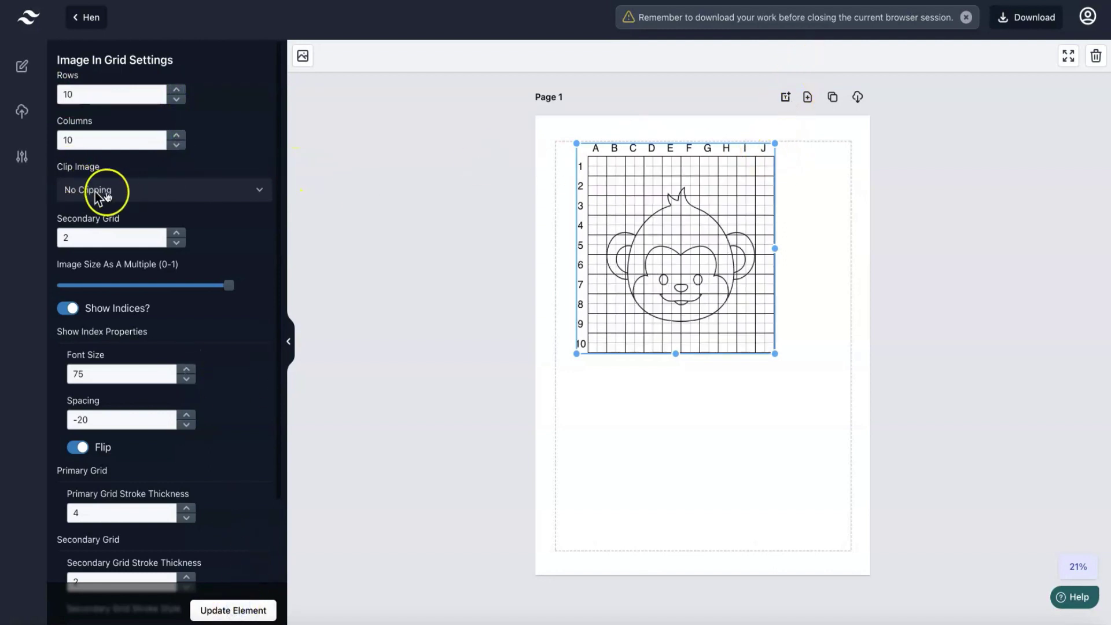
Set the monkey grid's image clipping to Show Left and update the element
left_click(118, 193)
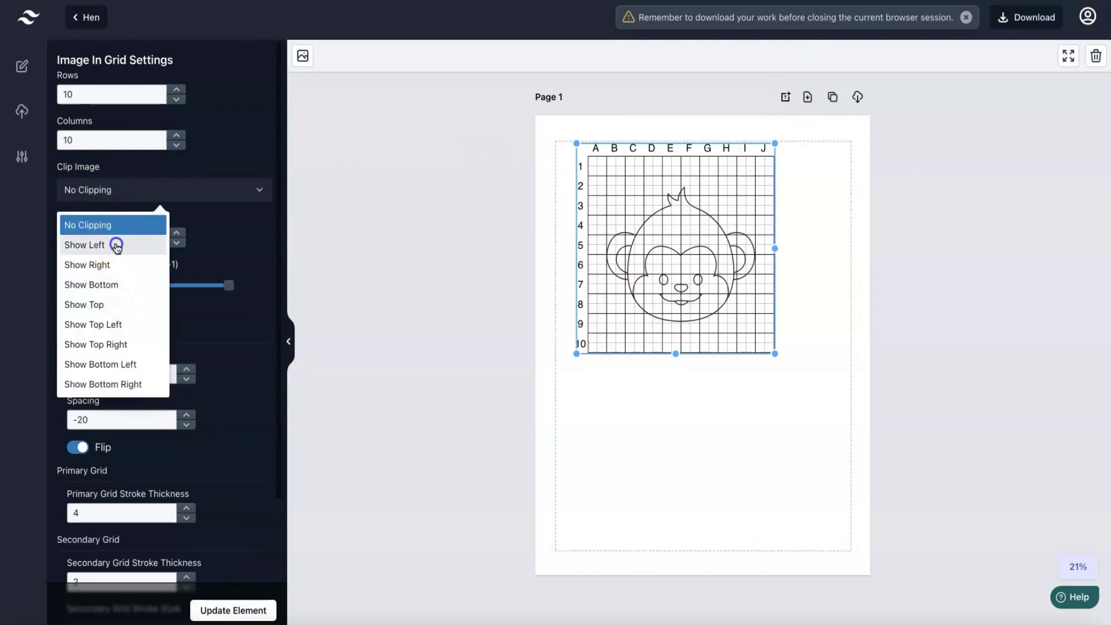
left_click(116, 245)
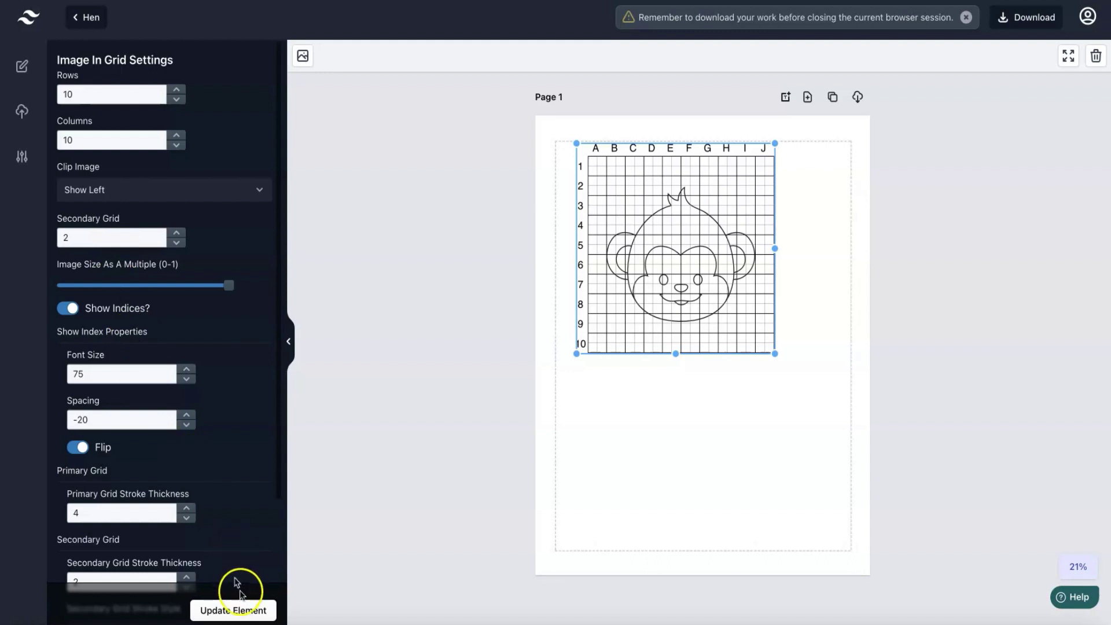
left_click(245, 605)
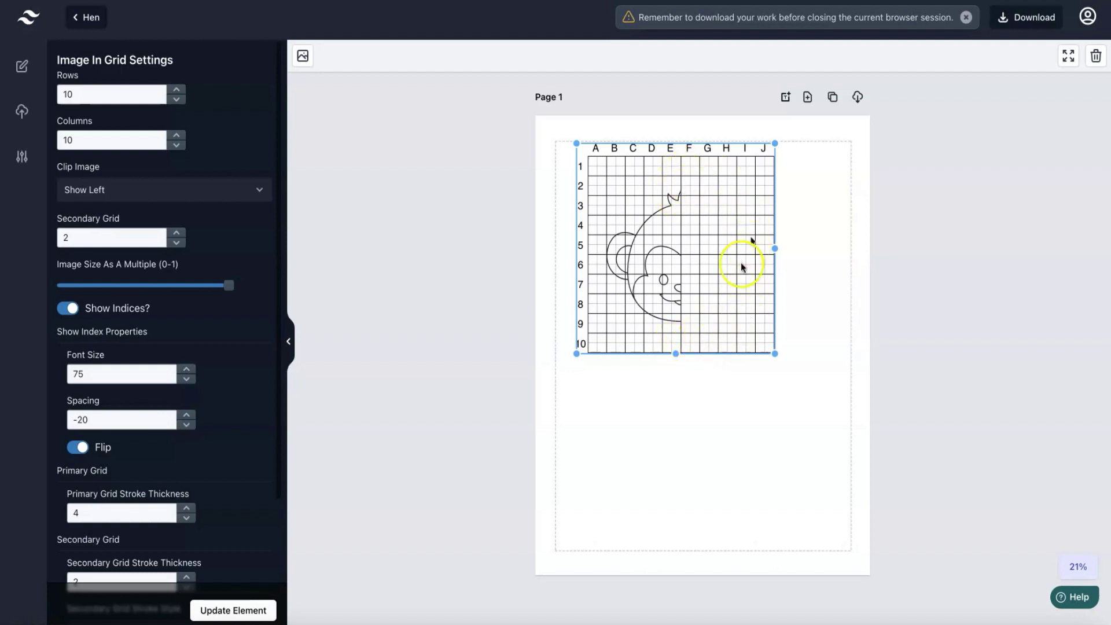
Set the monkey grid's image clipping back to No Clipping and update the element
left_click(191, 190)
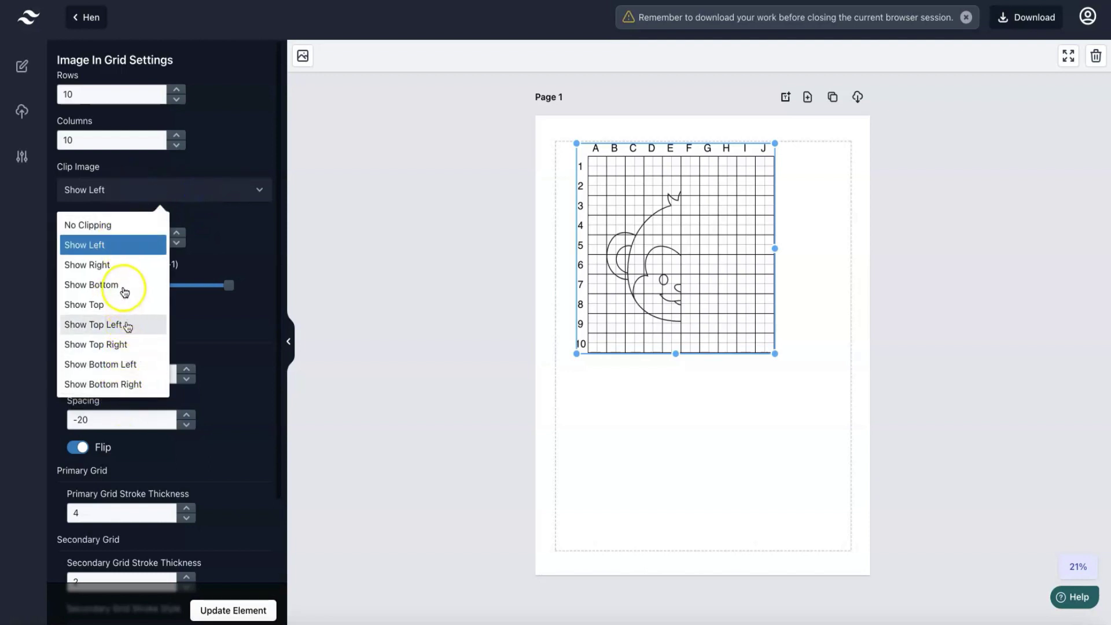
left_click(111, 226)
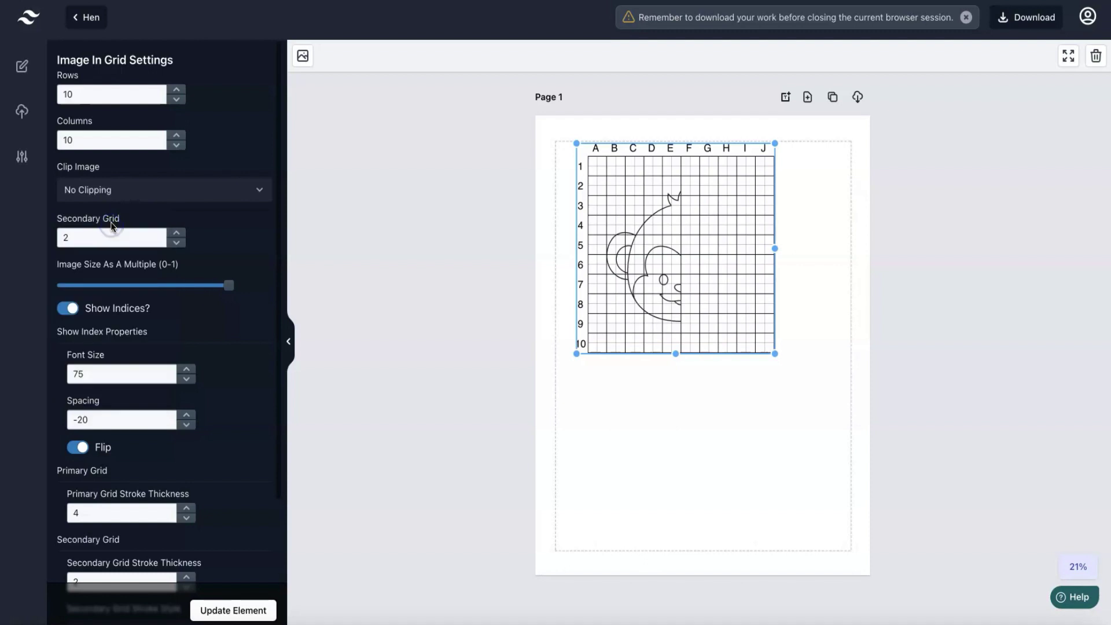
left_click(255, 605)
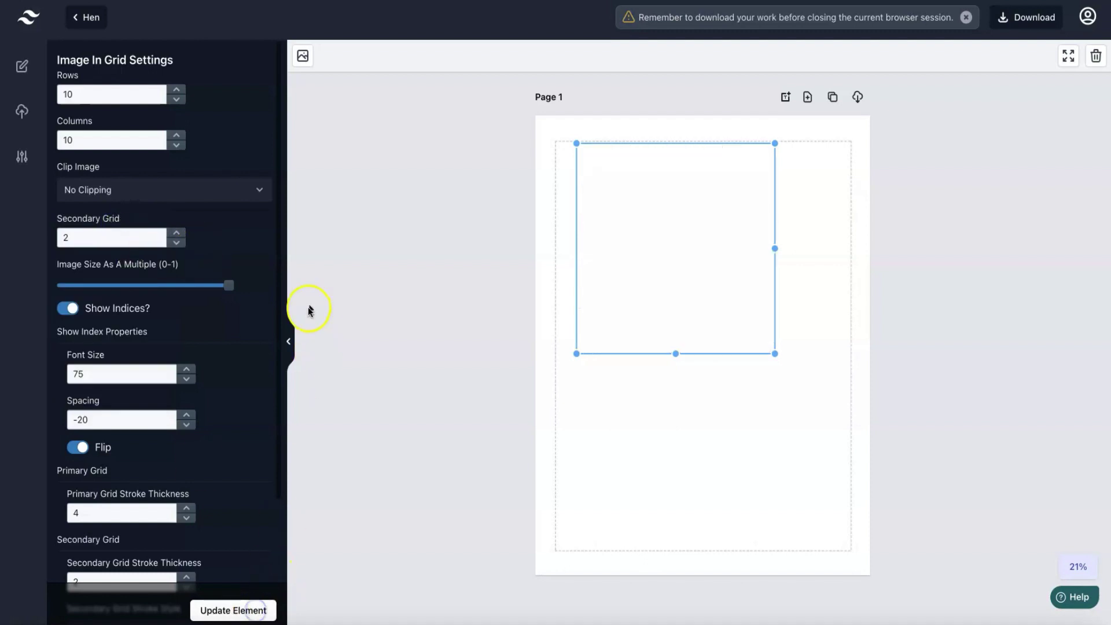
Insert a second How To Draw grid element and move it below the monkey grid
left_click(22, 66)
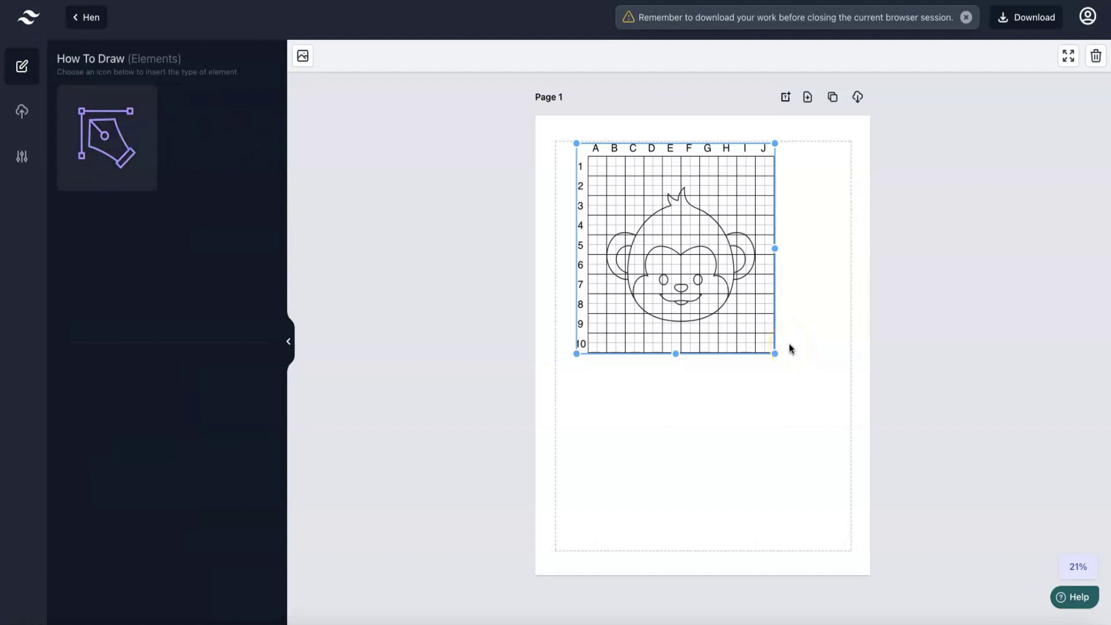
left_click(123, 146)
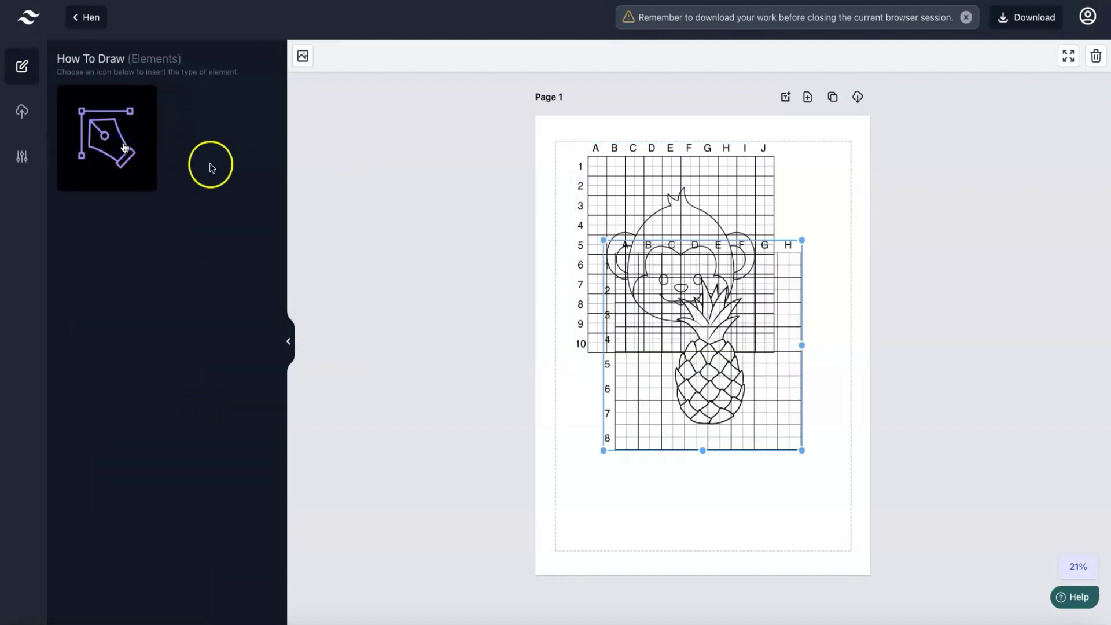
left_click_drag(752, 324, 787, 431)
Shrink the monkey and pineapple grids and position the pineapple grid so that both fit within the page margins
left_click(714, 213)
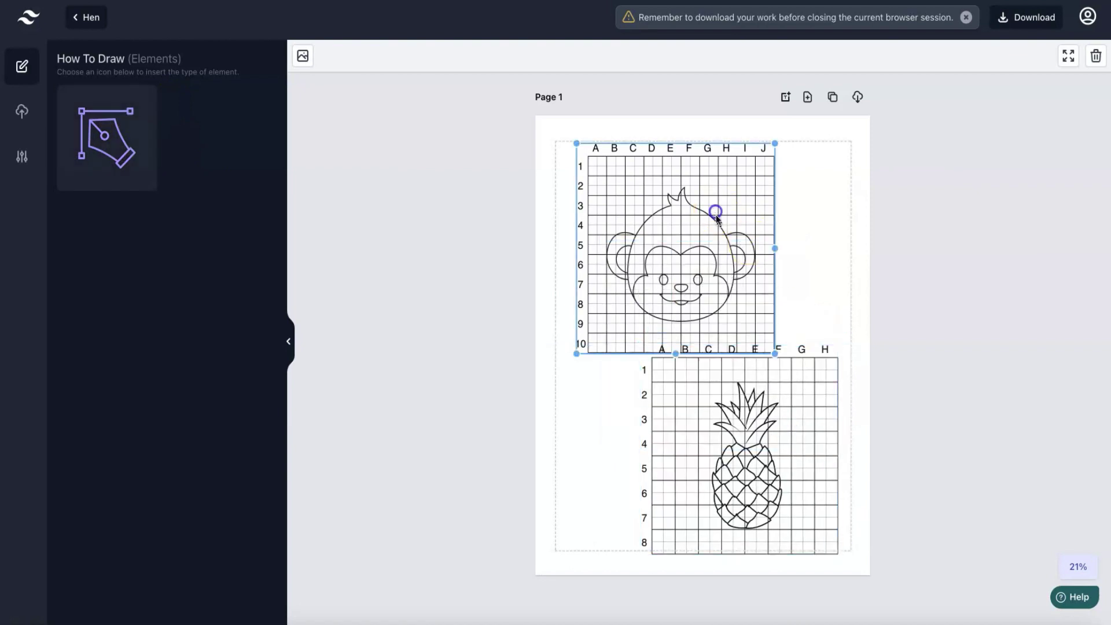
left_click_drag(771, 347, 733, 307)
left_click_drag(751, 389, 756, 373)
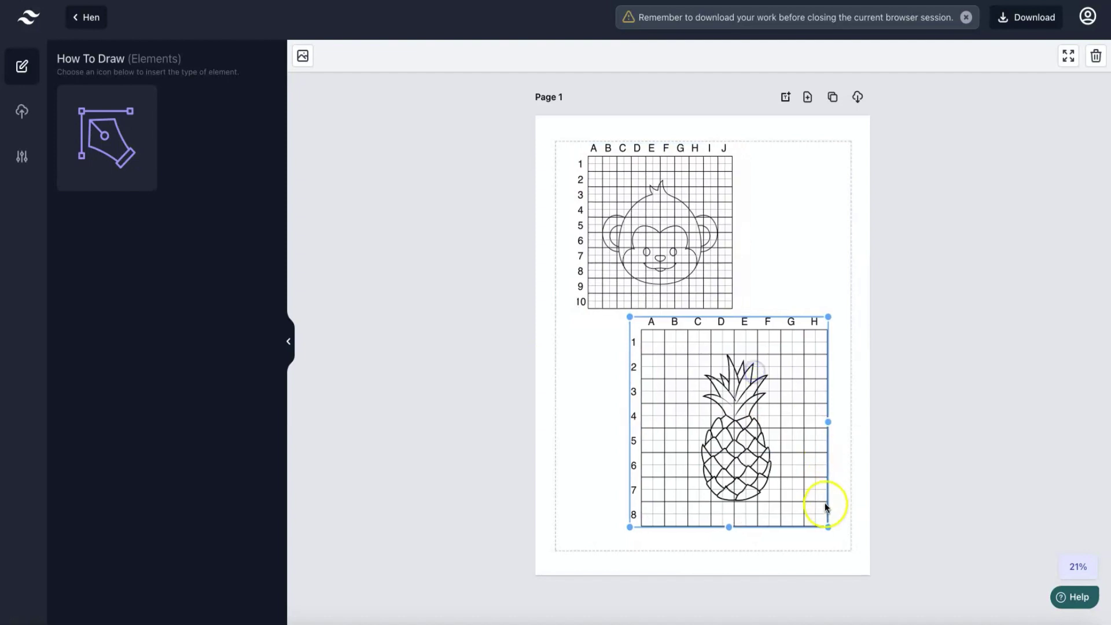
left_click_drag(828, 528, 796, 494)
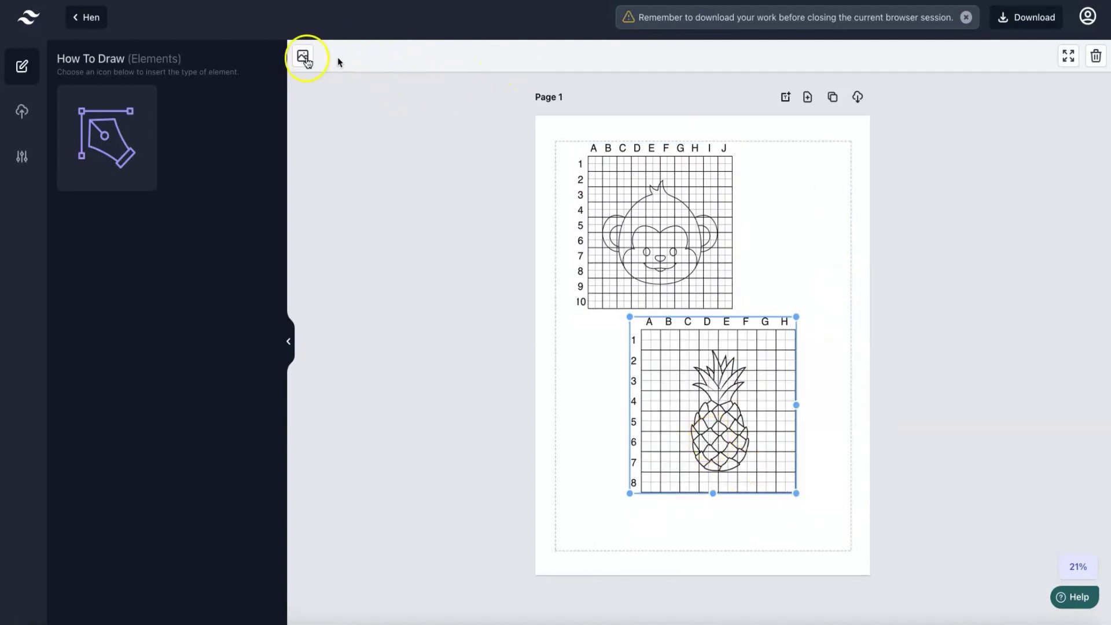
Remove the pineapple image from the lower grid and enlarge the empty grid
left_click(305, 59)
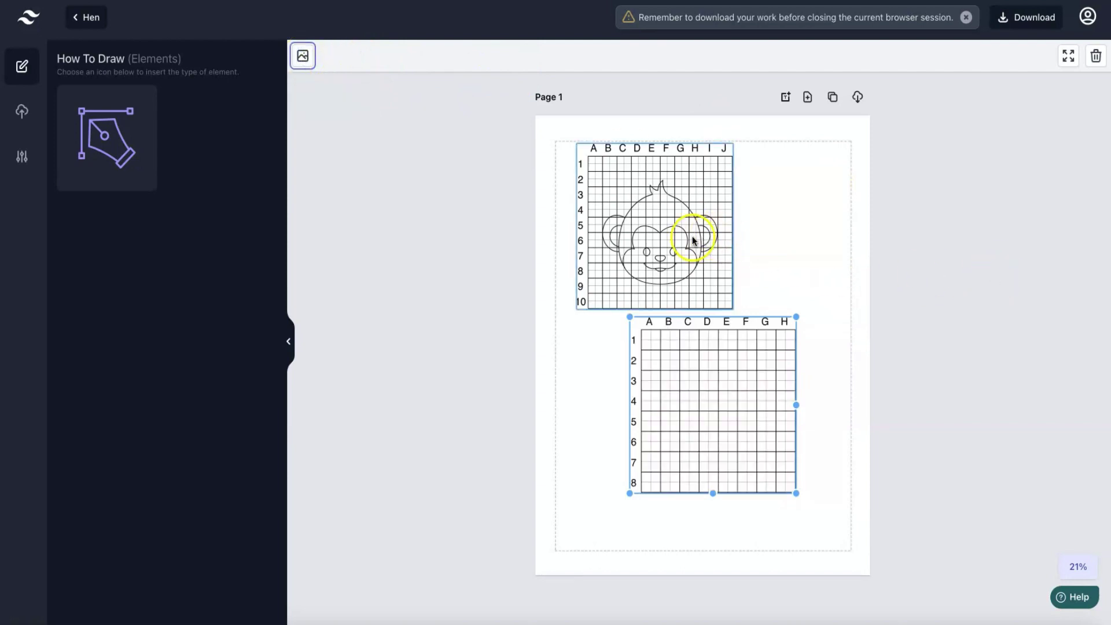
left_click_drag(796, 493, 832, 519)
Set the empty lower grid to 10 rows and 10 columns and update the element
right_click(743, 404)
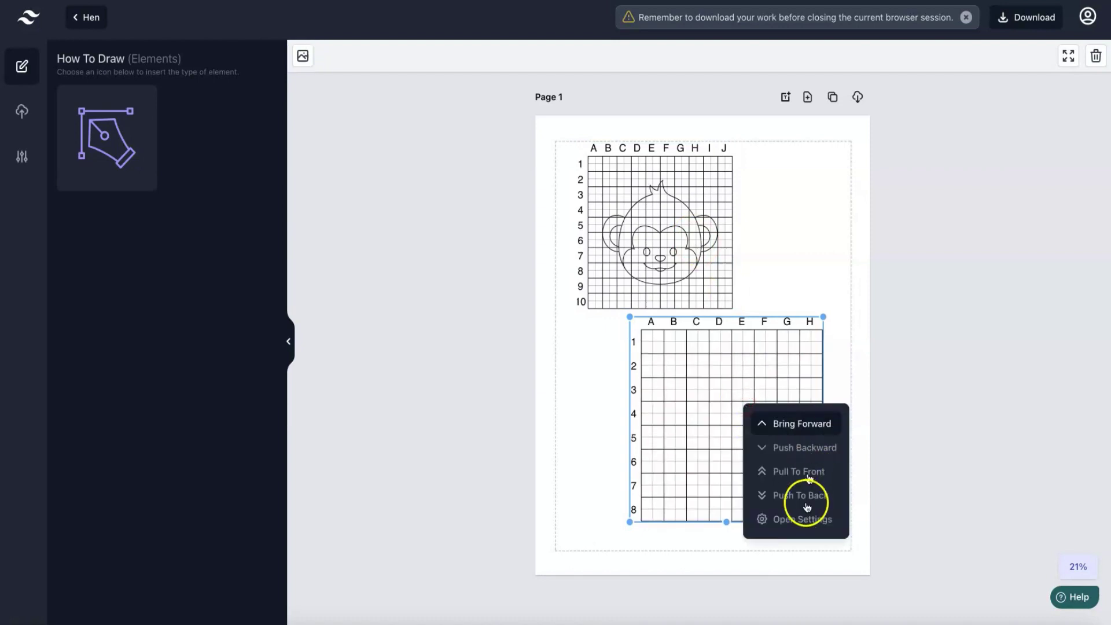
left_click(813, 519)
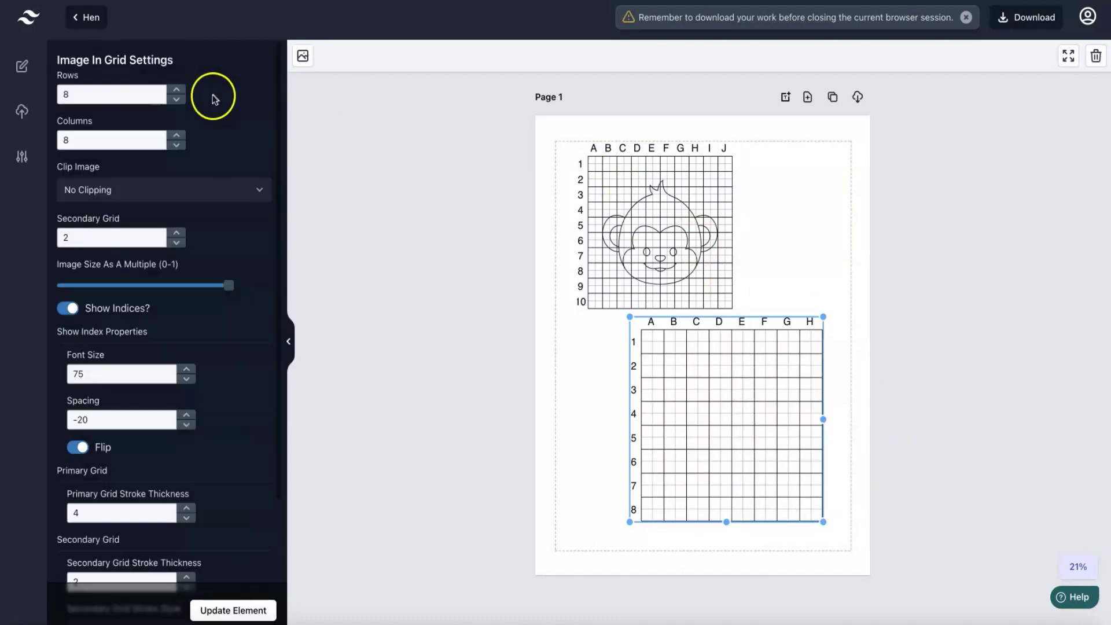
left_click(180, 90)
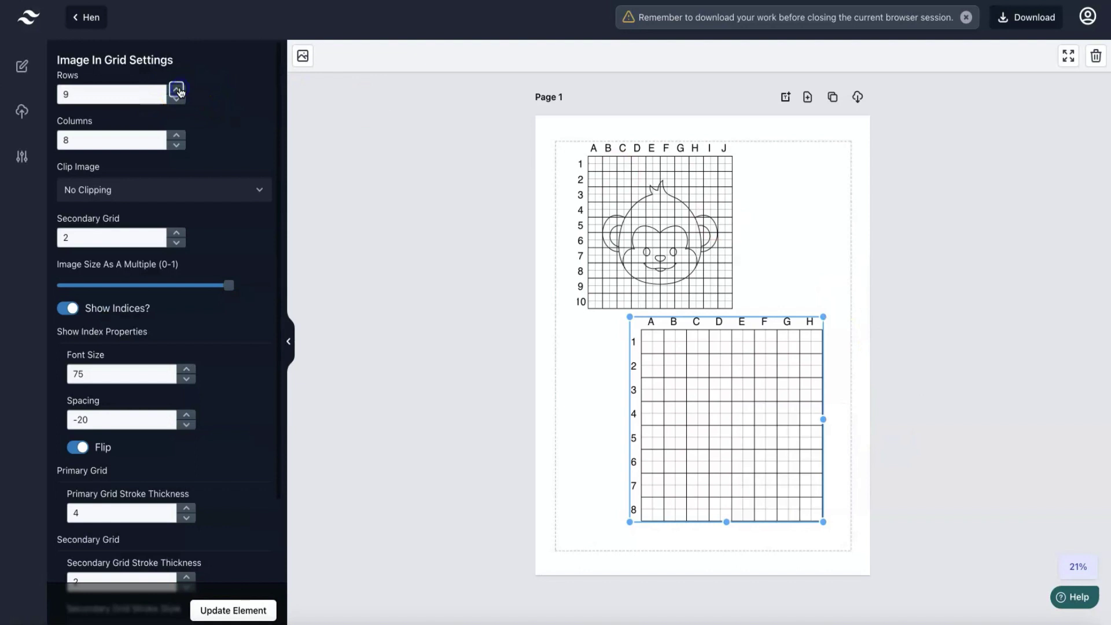
left_click(180, 91)
left_click(177, 139)
left_click(176, 137)
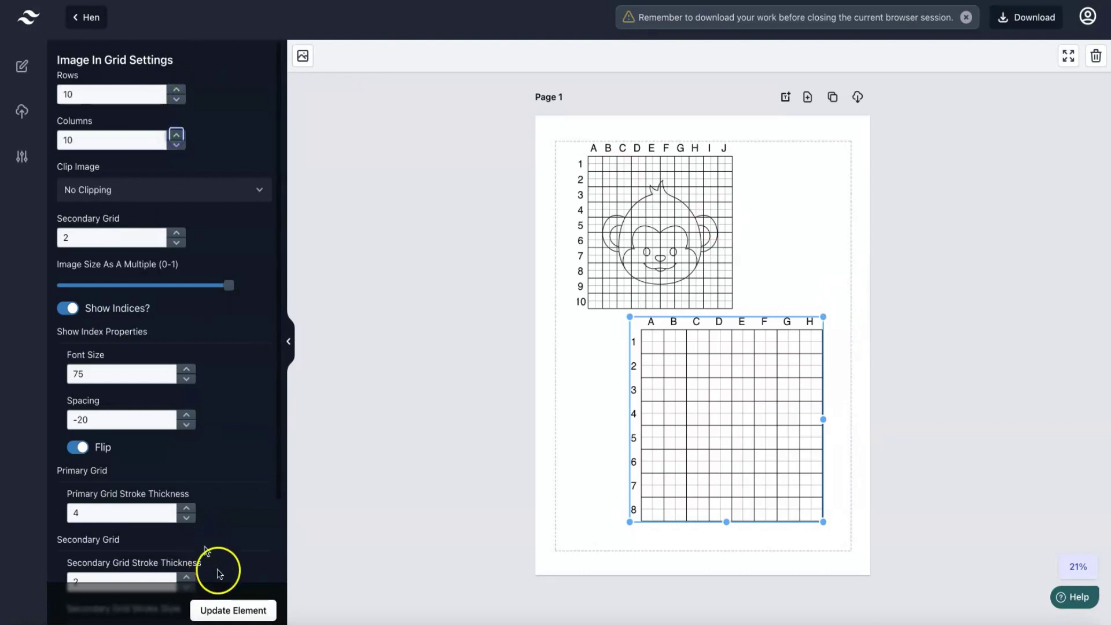
left_click(232, 609)
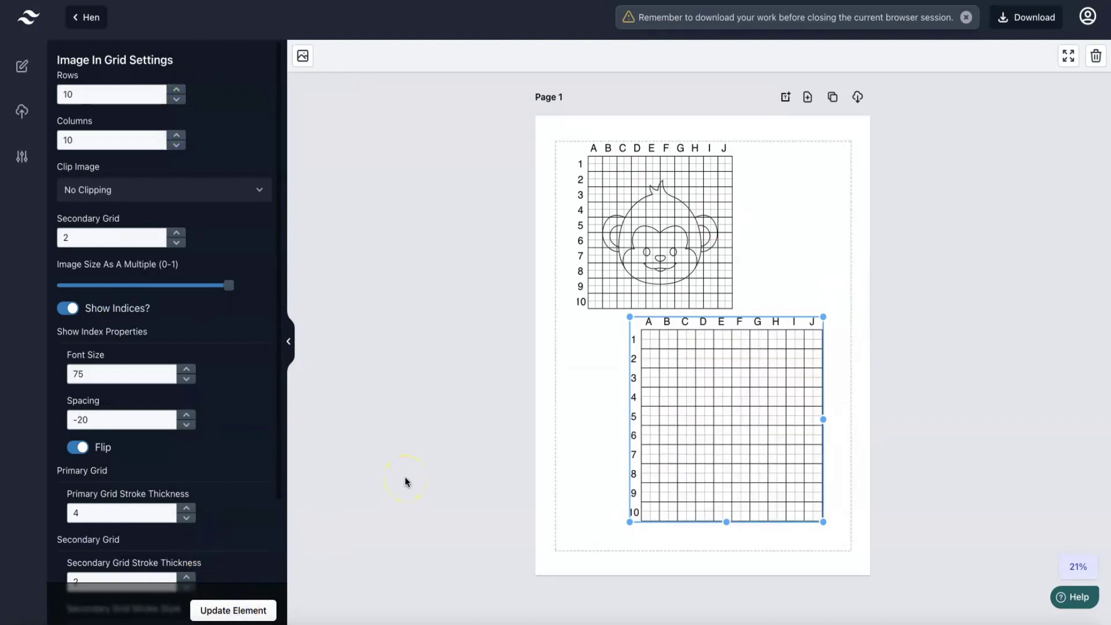
Set the empty lower grid's secondary grid to 1 and update the element
left_click(603, 181)
left_click(686, 331)
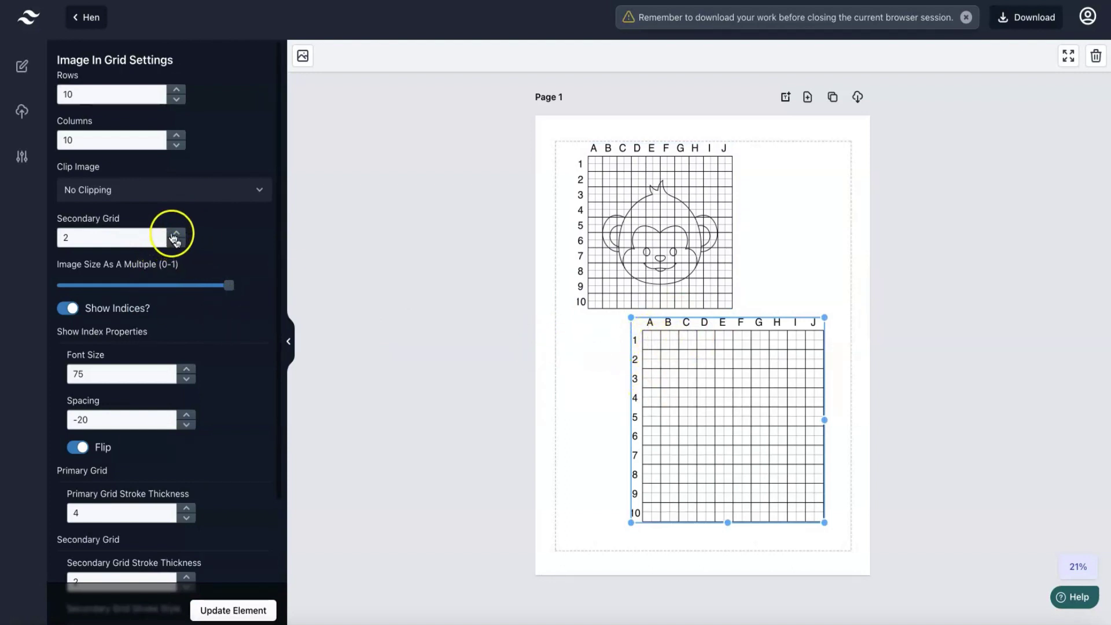
left_click(174, 234)
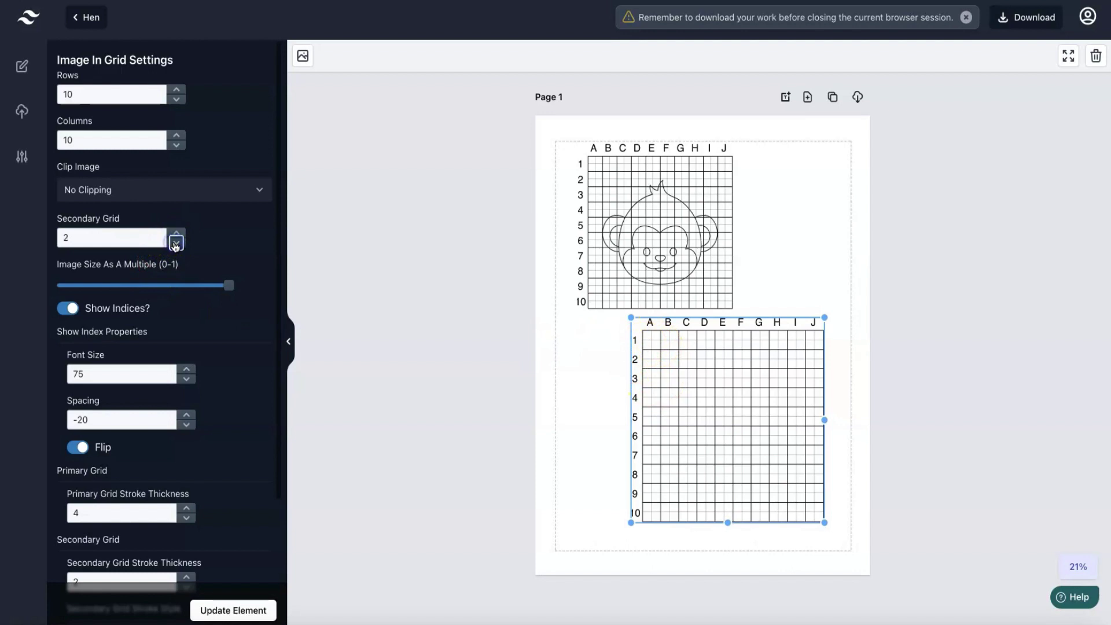
left_click(237, 609)
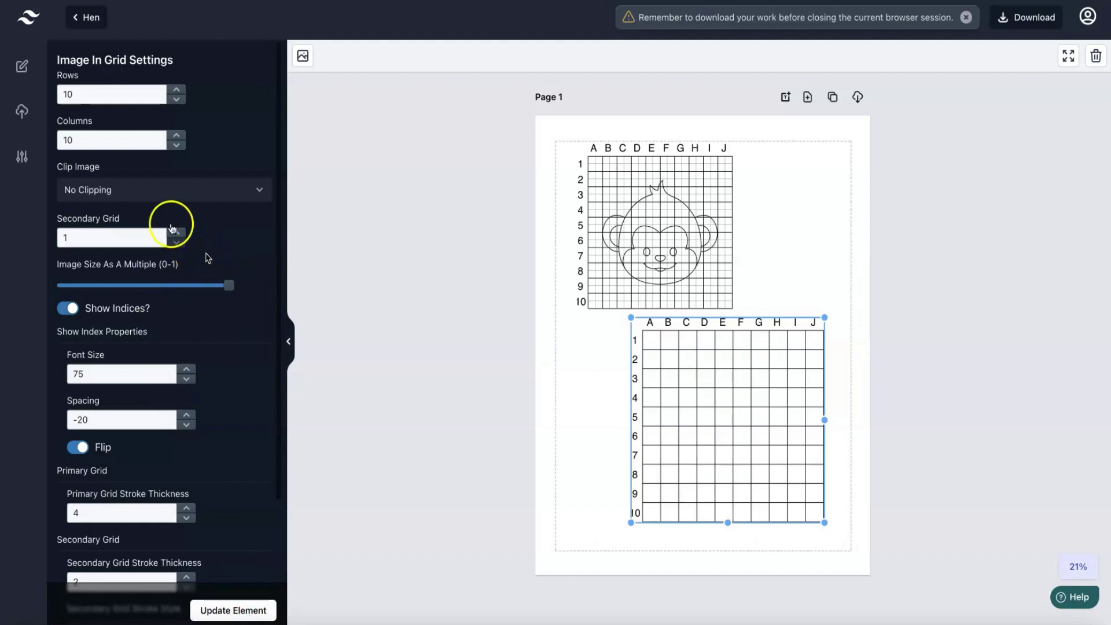
Raise the empty lower grid's secondary grid to 2 and on up to 4, updating the element along the way
left_click(176, 233)
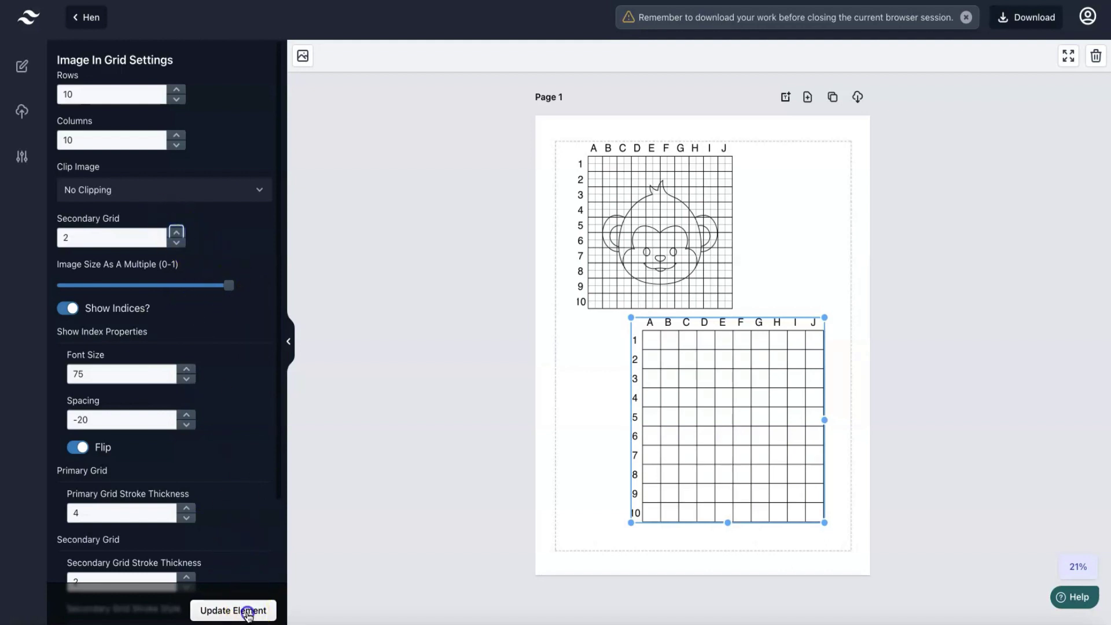
left_click(234, 608)
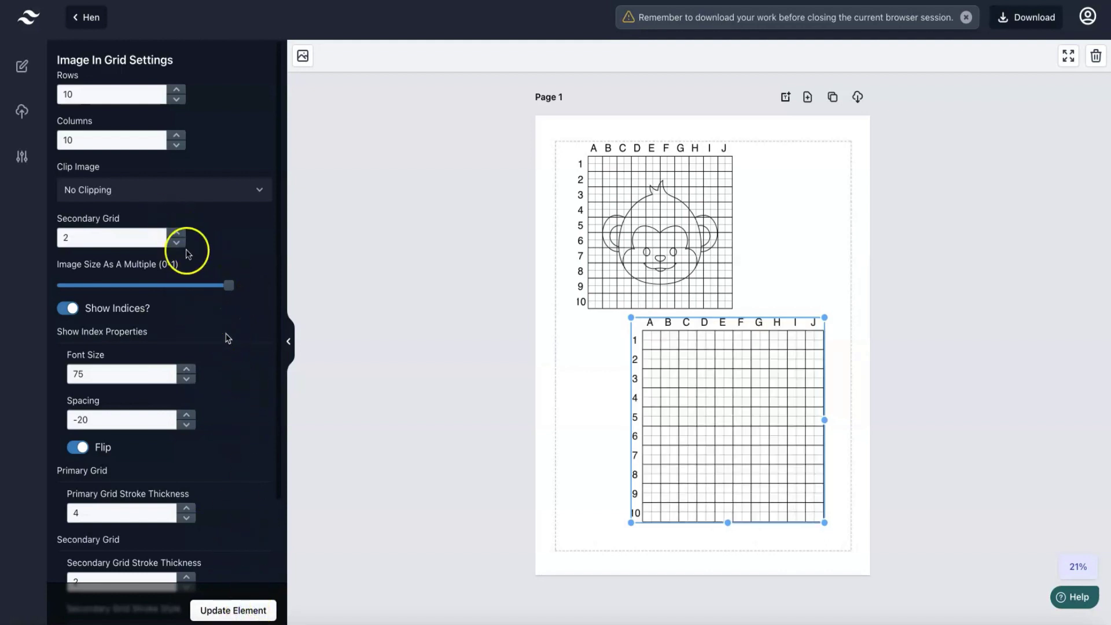
left_click(234, 610)
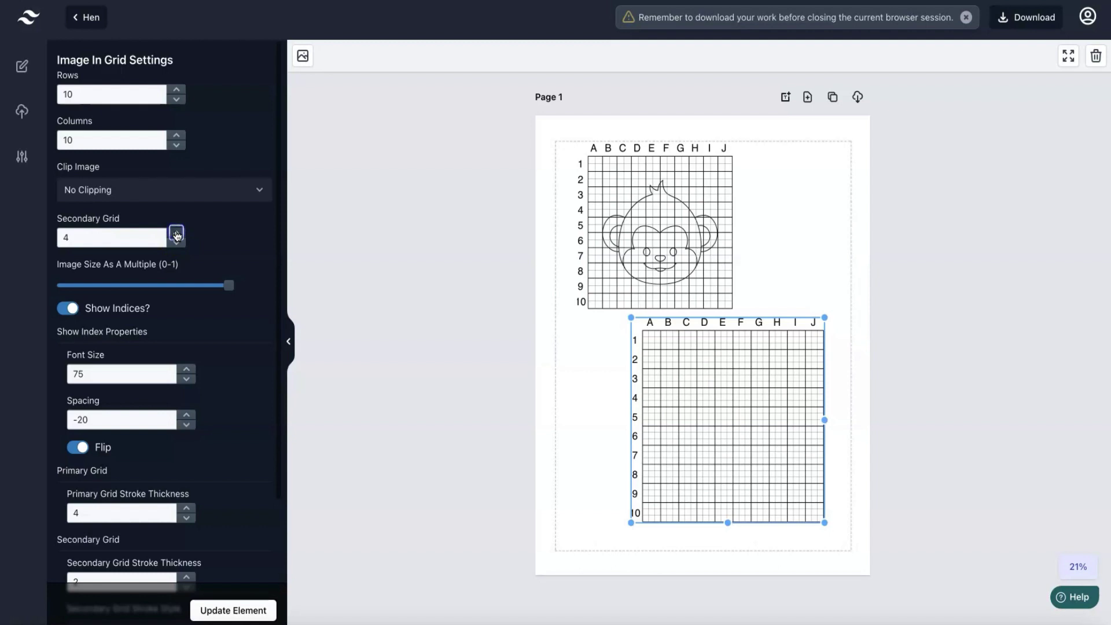
left_click(234, 610)
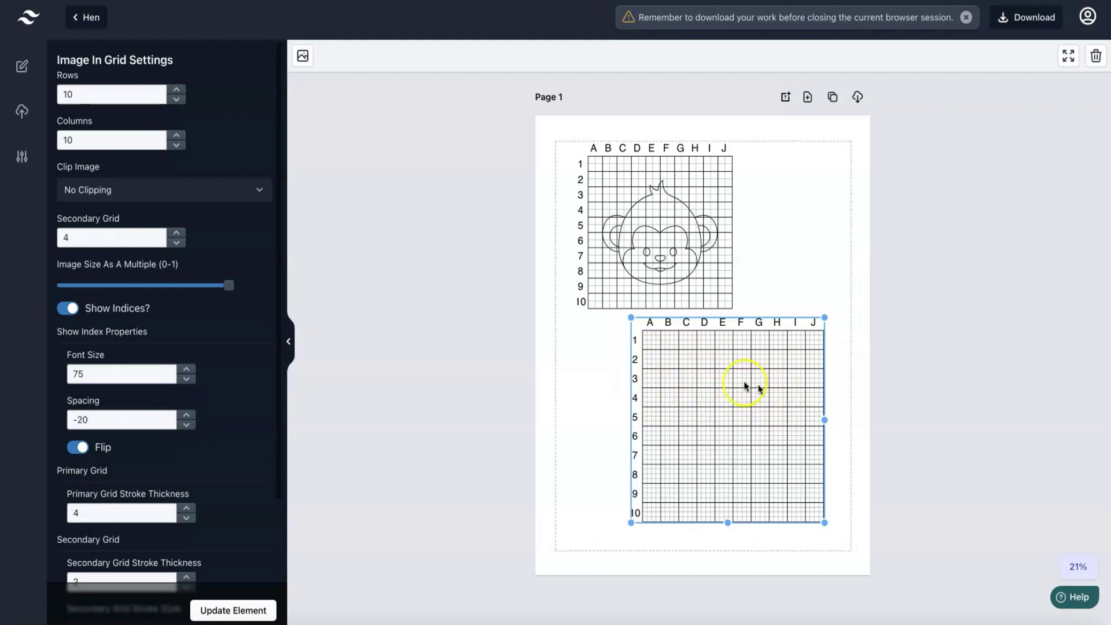
scroll(159, 330, "down", 3)
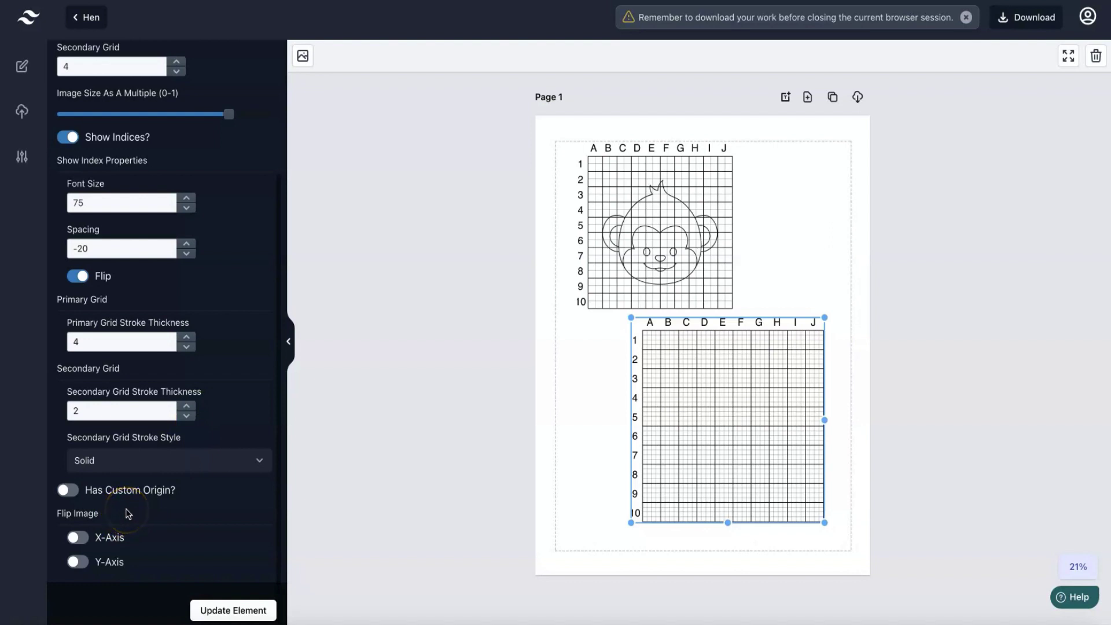
left_click(66, 491)
left_click(70, 549)
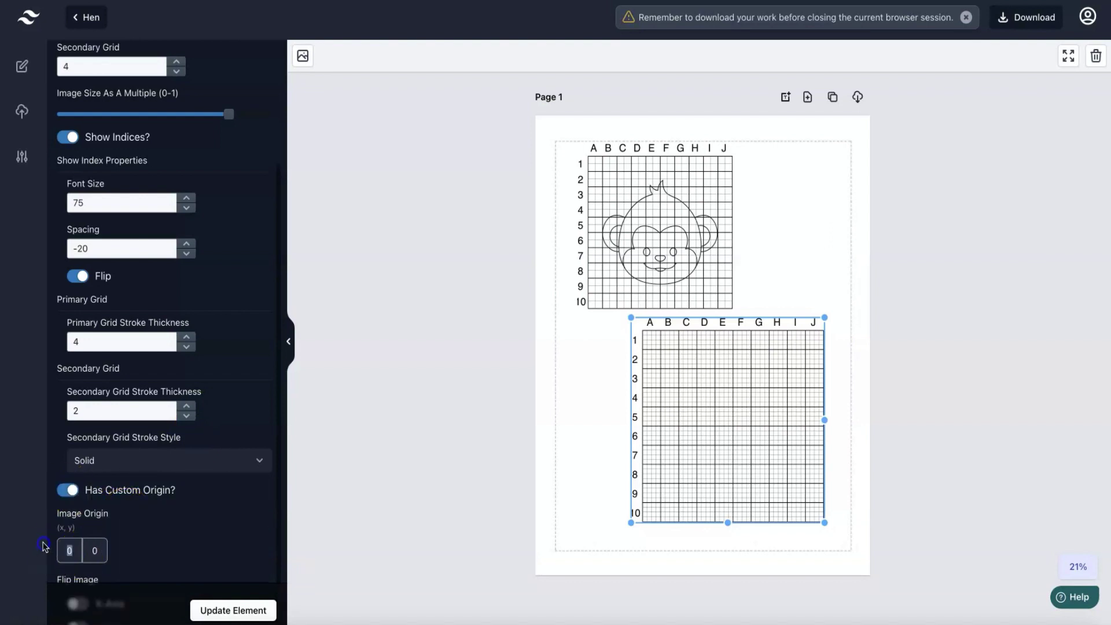
Enable a custom origin for the monkey grid, set the image origin to x 2, y 0 and update the element
left_click(638, 259)
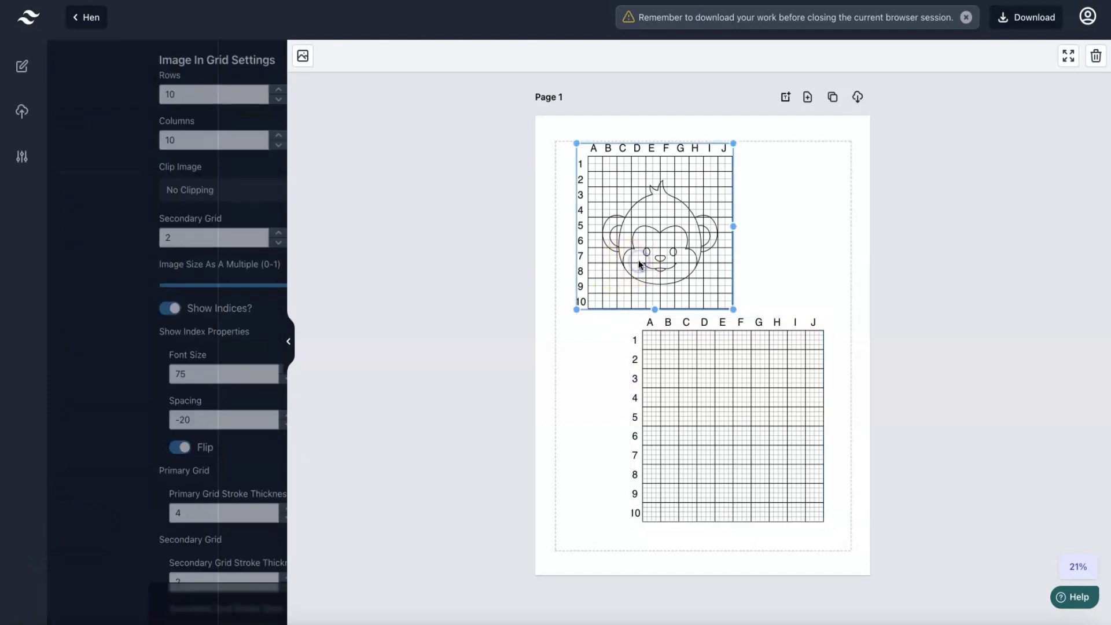
scroll(140, 498, "down", 3)
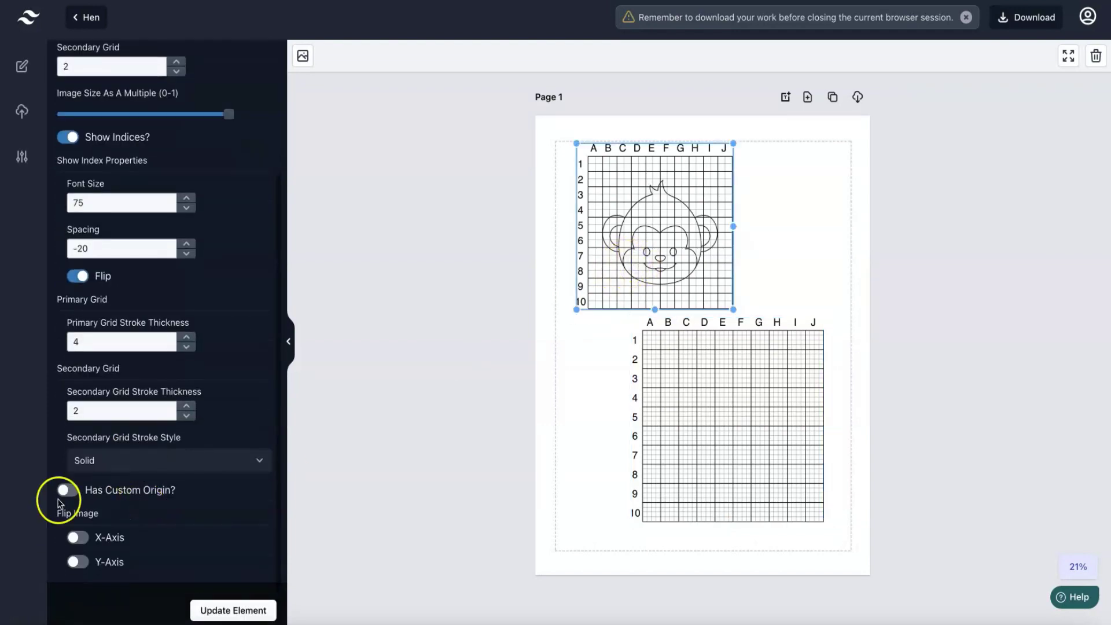
left_click(68, 491)
left_click(71, 547)
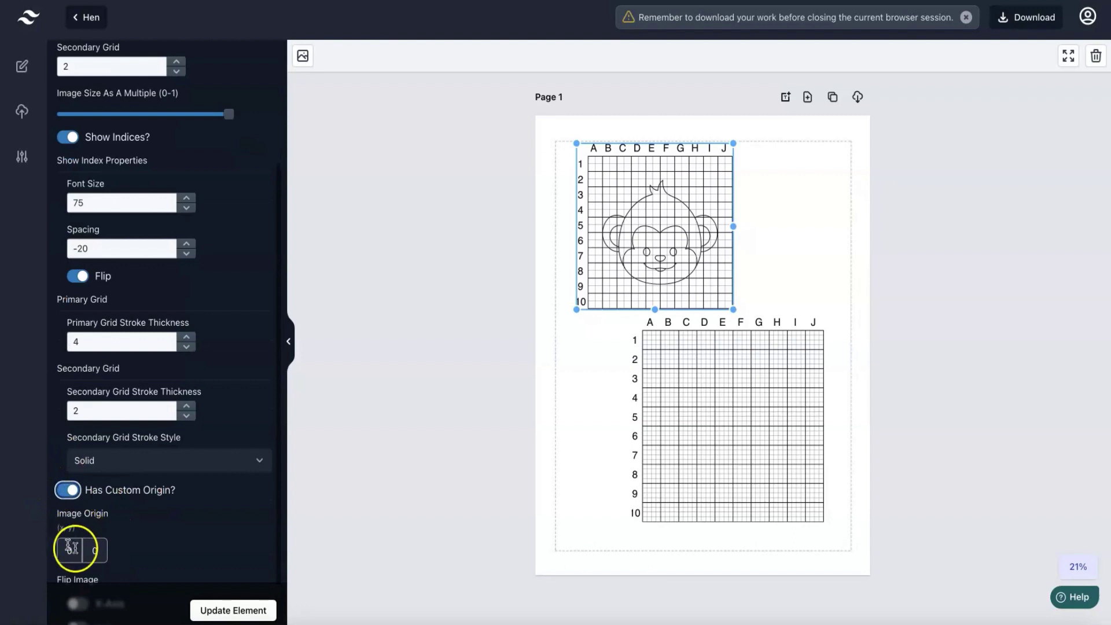
type("2")
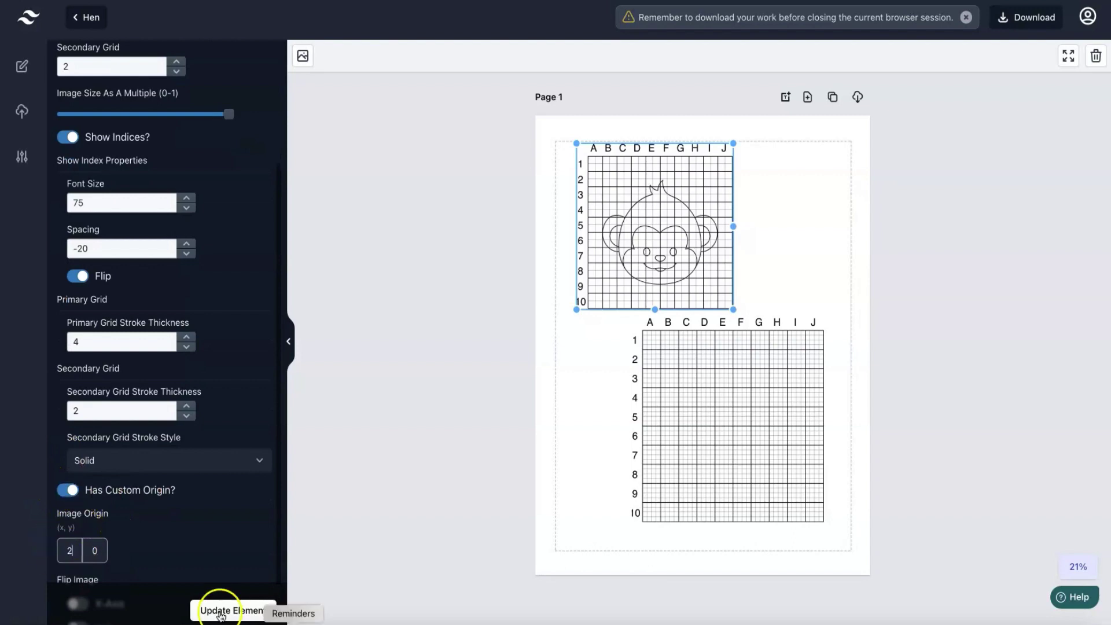
left_click(221, 610)
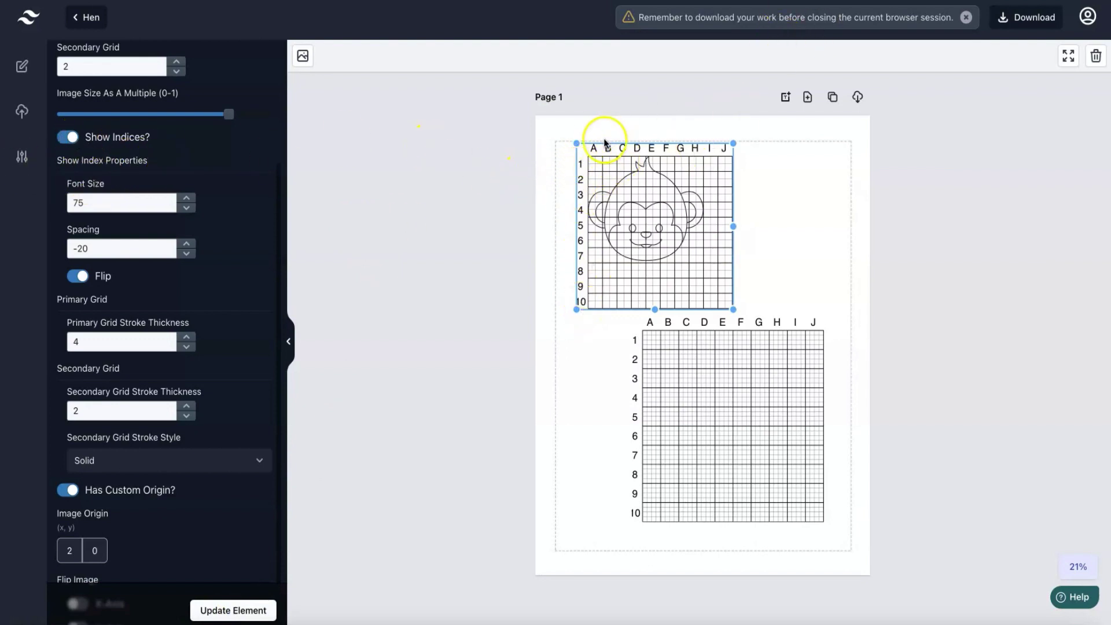
Turn off the row and column indices of the monkey grid and update the element
left_click(69, 138)
left_click(183, 514)
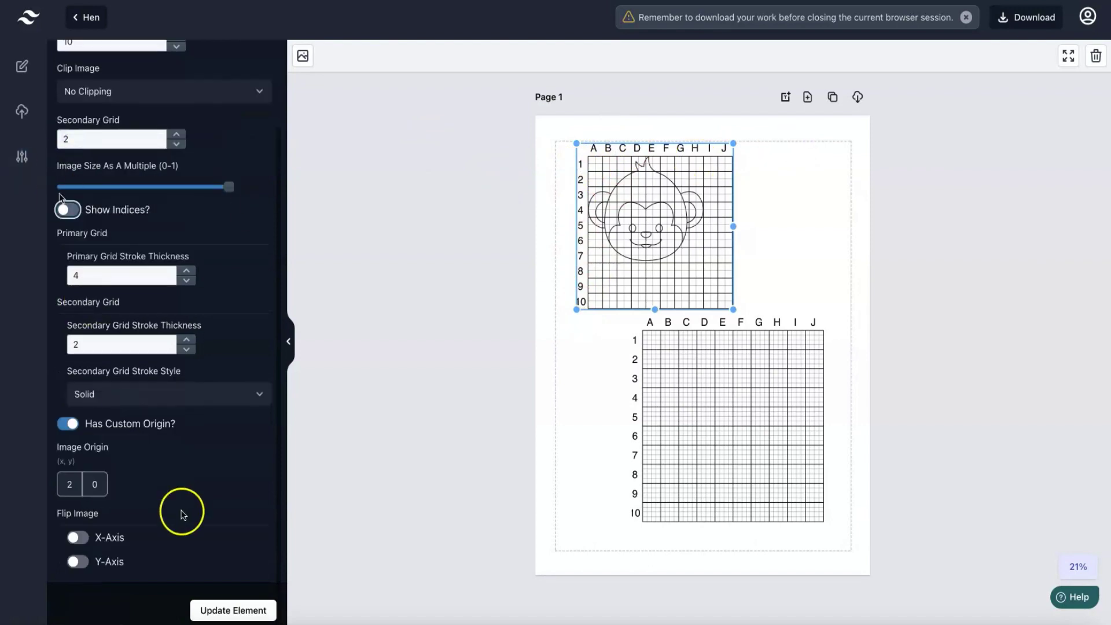
left_click(232, 608)
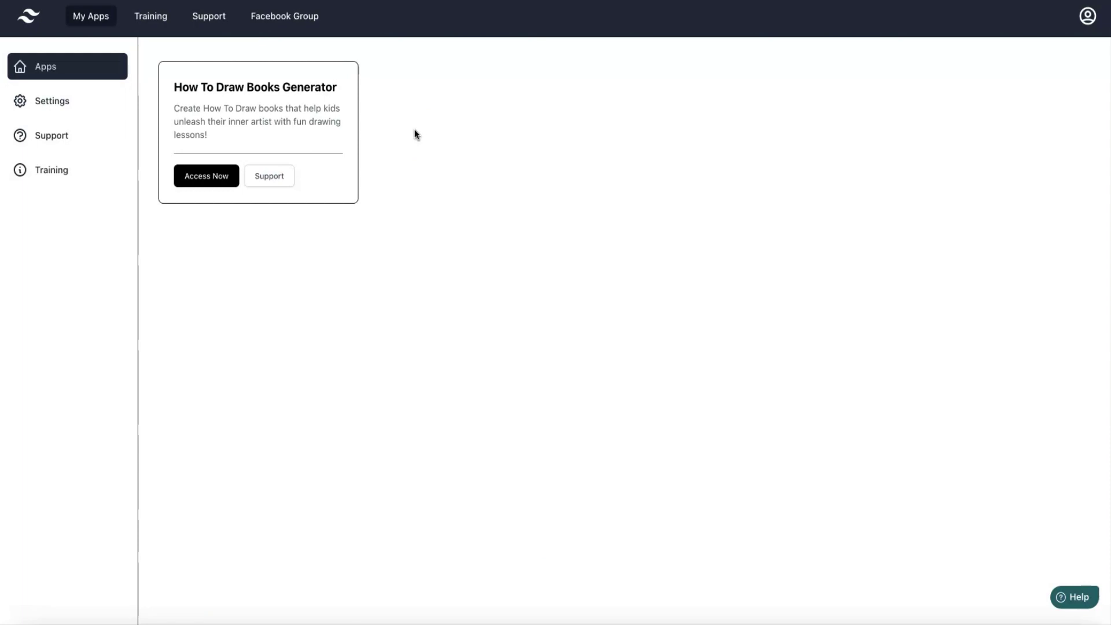
Create a collection named Hen in How To Draw Books Generator PRO and open it
left_click(212, 177)
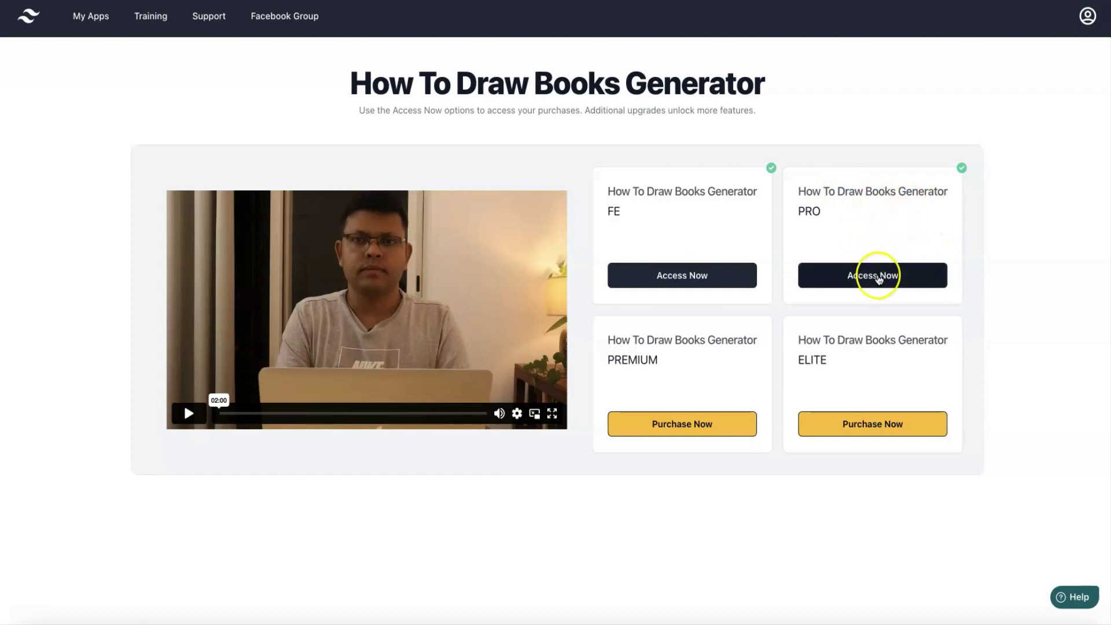
left_click(879, 278)
left_click(573, 197)
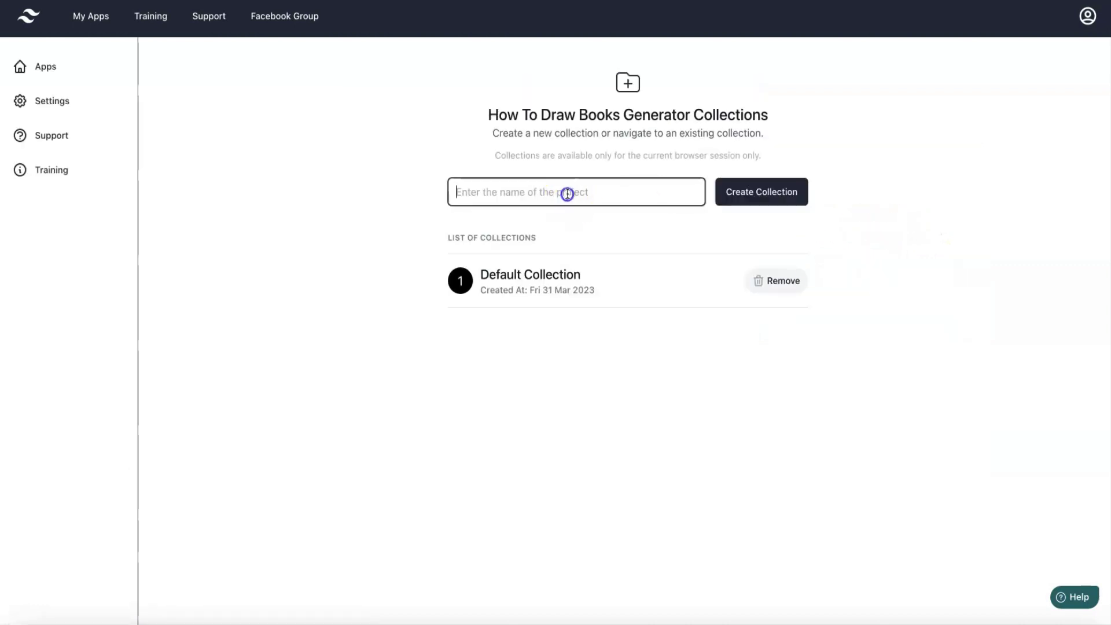
type("Heb")
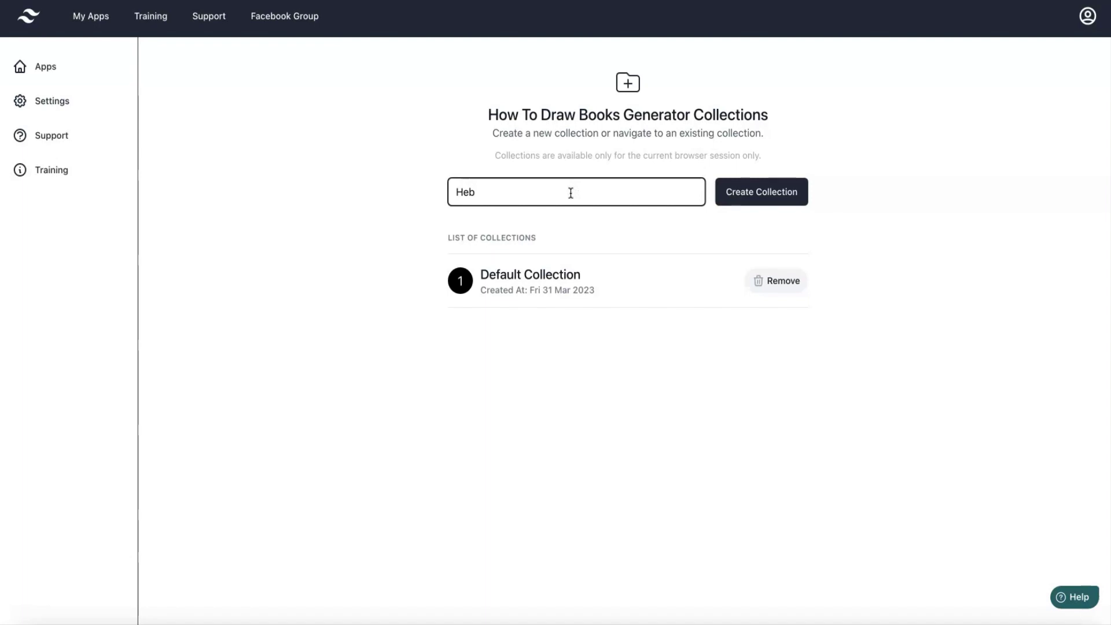
key("BackSpace")
type("n")
left_click(796, 200)
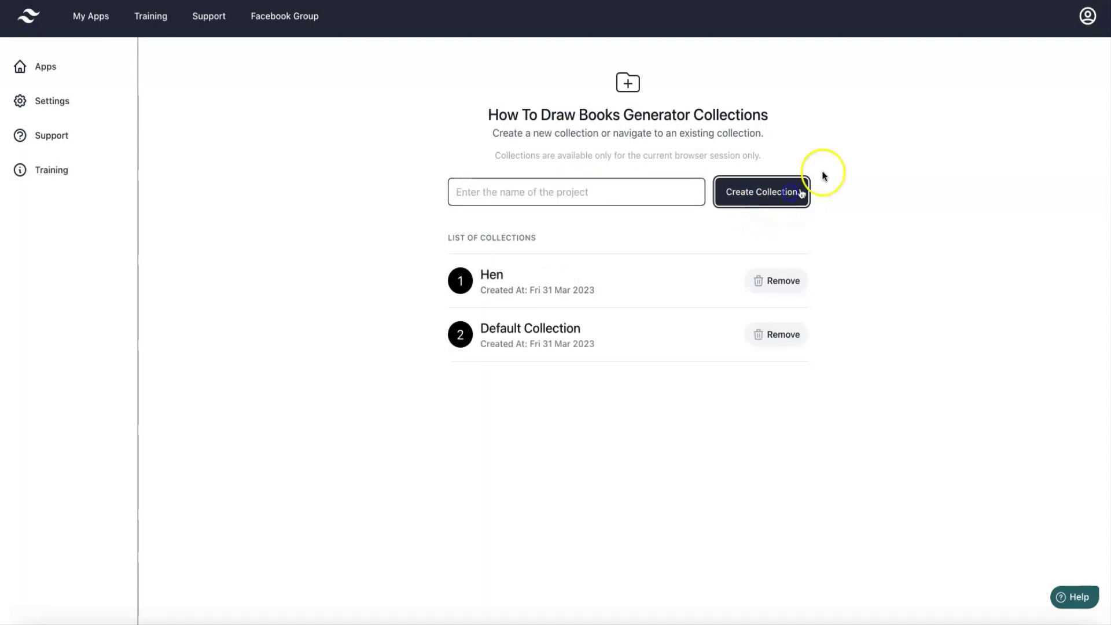
left_click(498, 282)
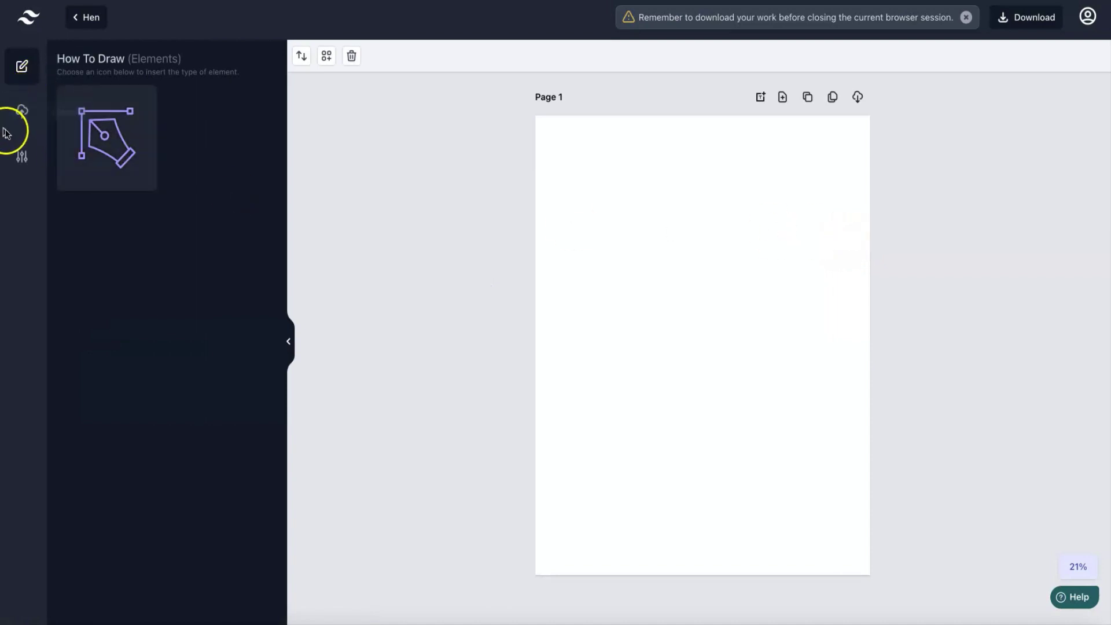
Show the download formats and examine the tools for adding, cloning and rearranging pages
left_click(1017, 18)
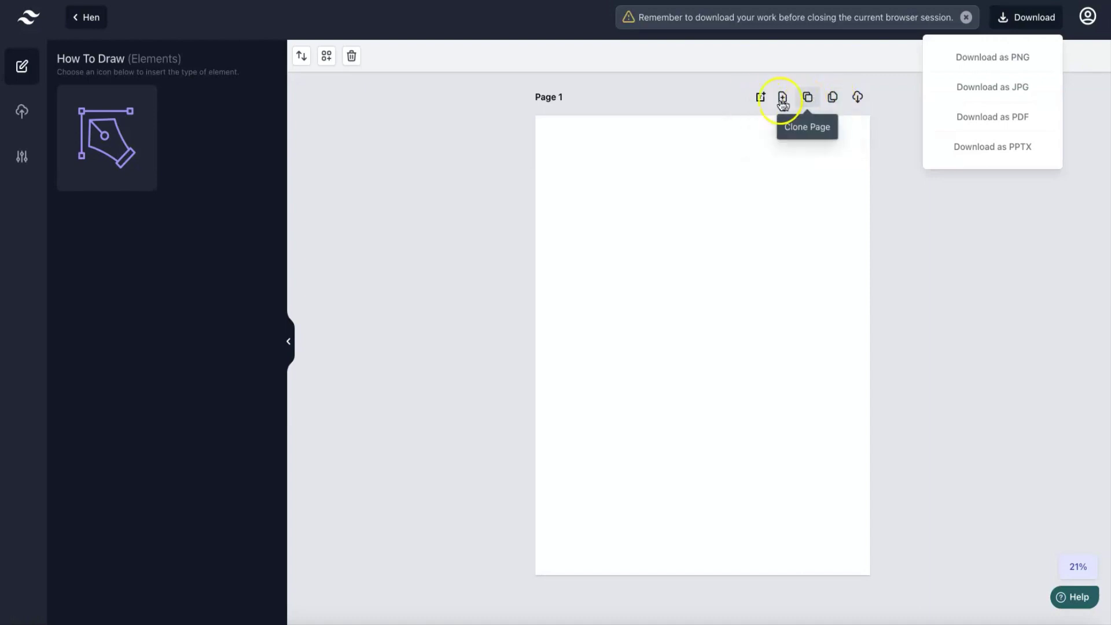
left_click(759, 98)
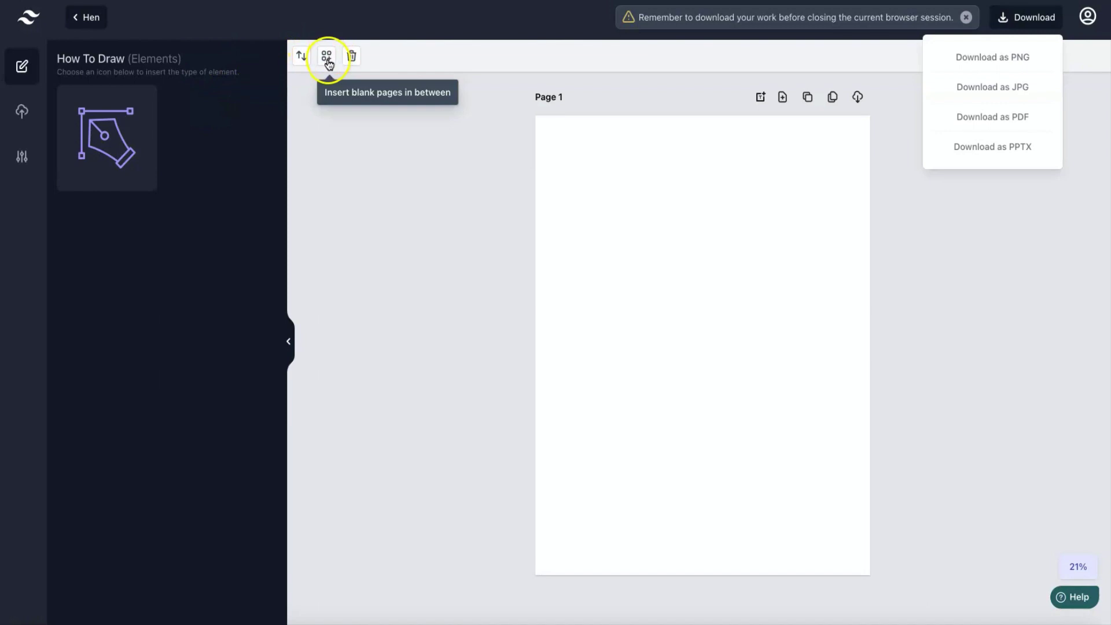
left_click(307, 58)
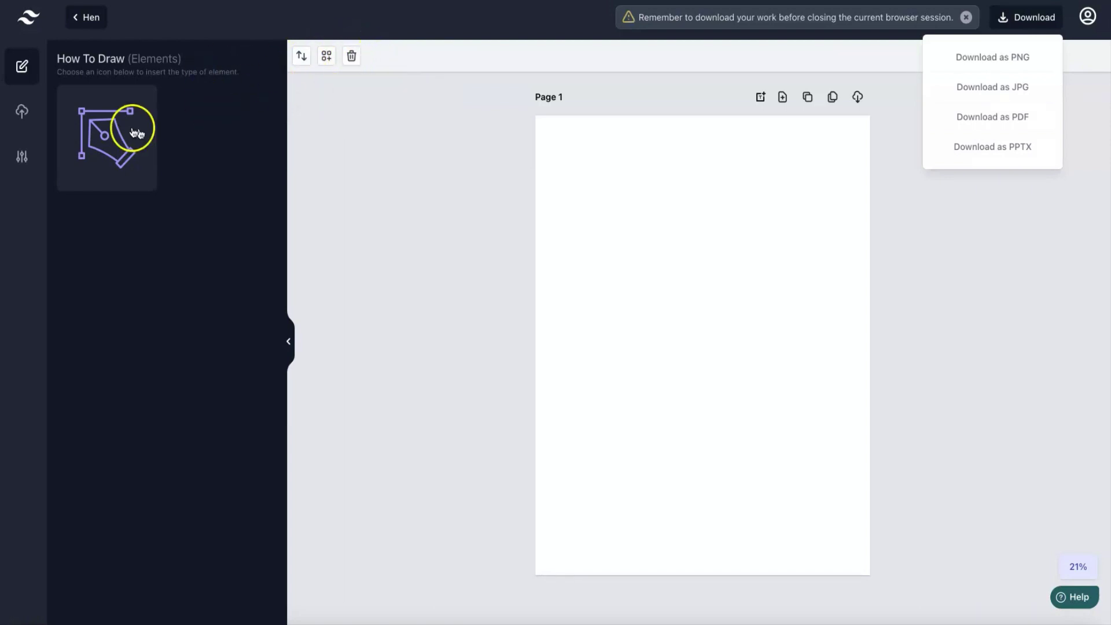
Insert a How To Draw grid element and move it to the upper part of the blank page
left_click(120, 140)
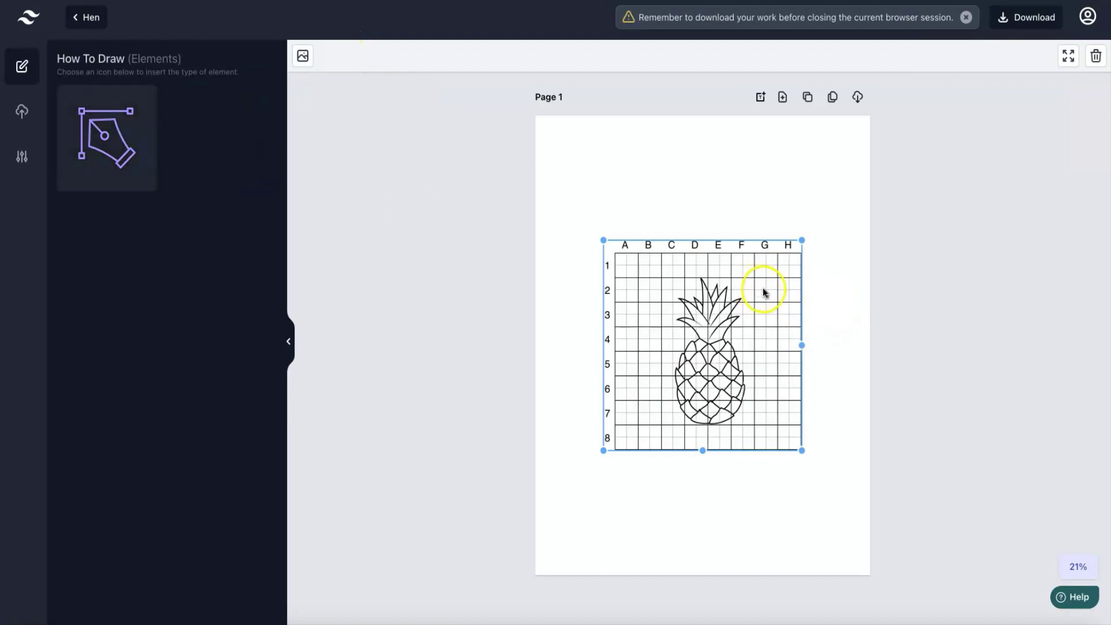
left_click_drag(761, 290, 725, 192)
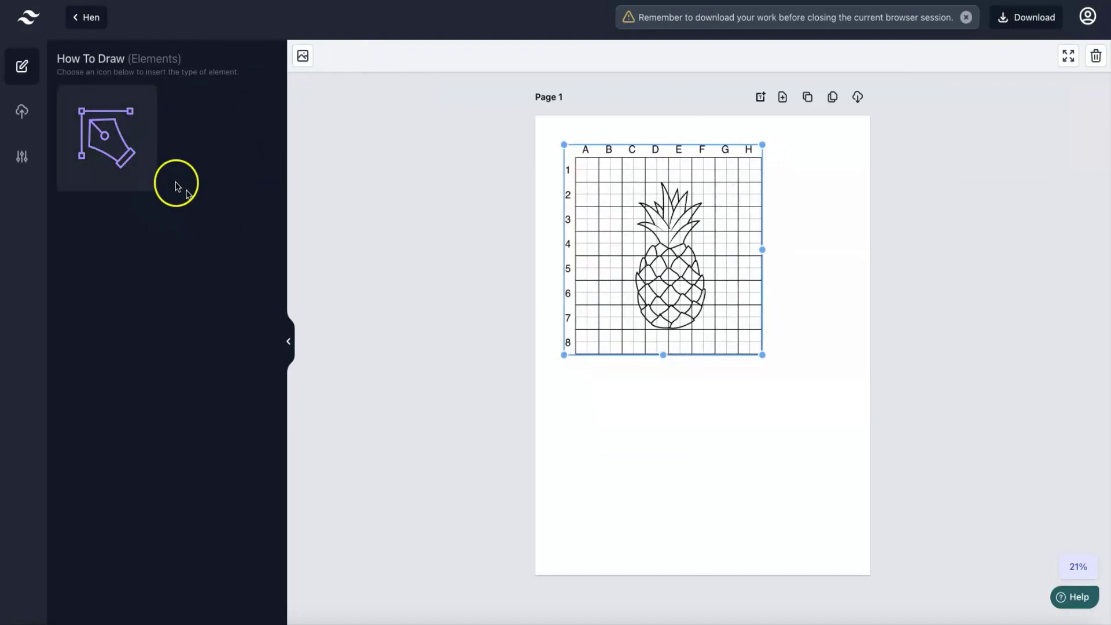
View the image uploads and page settings, and open the pineapple grid's own settings
left_click(23, 112)
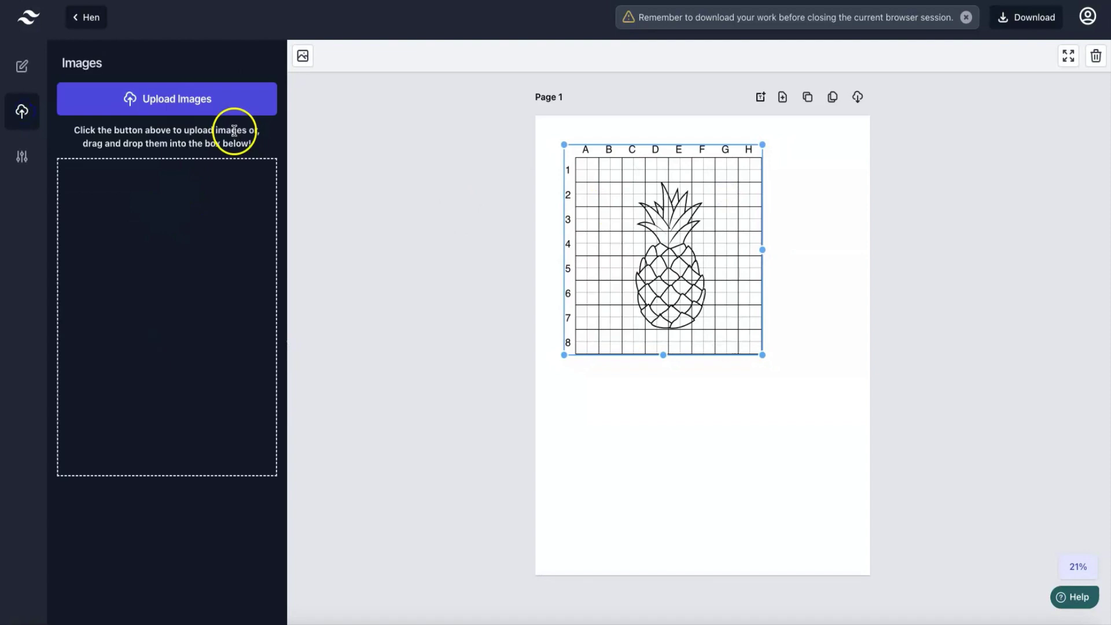
left_click(25, 157)
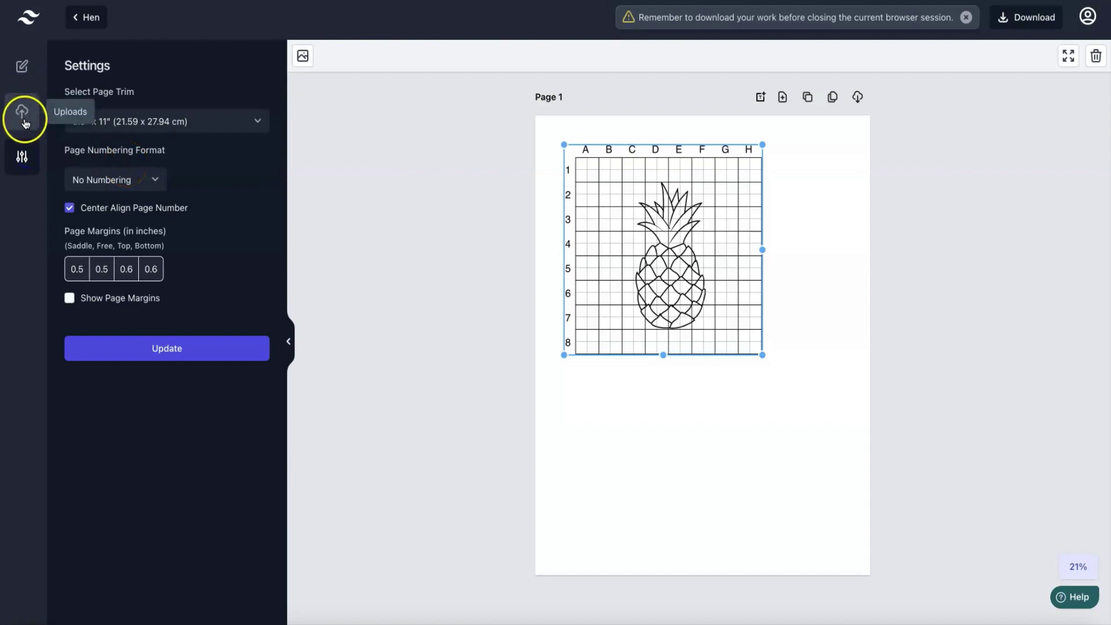
right_click(658, 258)
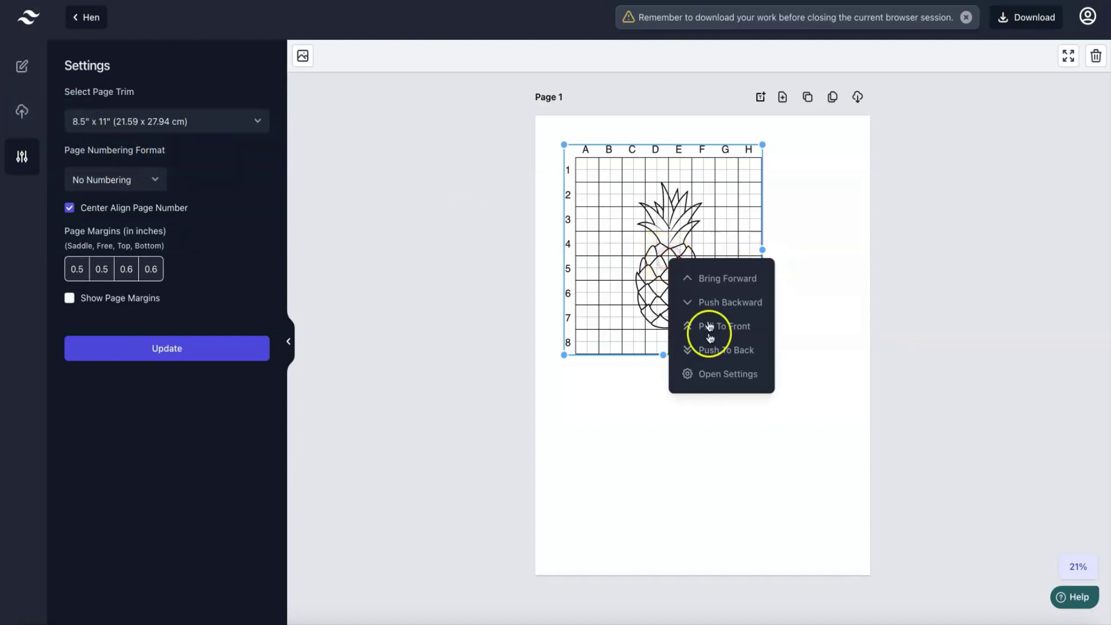
left_click(714, 377)
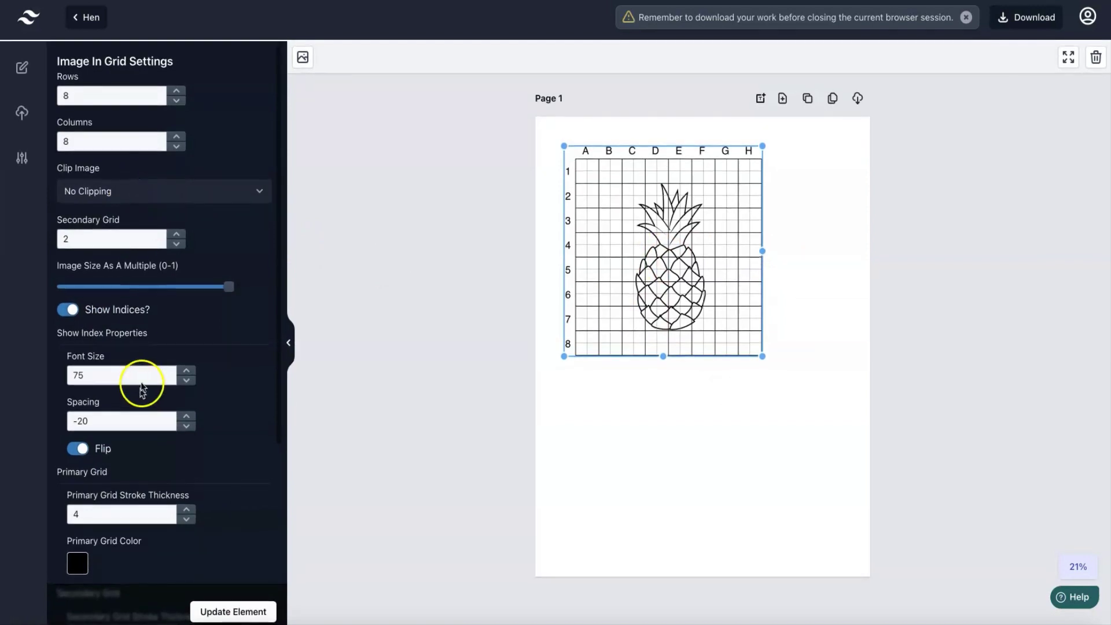
Examine the pineapple grid's settings, from rows, columns and index properties to primary and secondary grid styling, custom origin and image flip
scroll(138, 376, "down", 5)
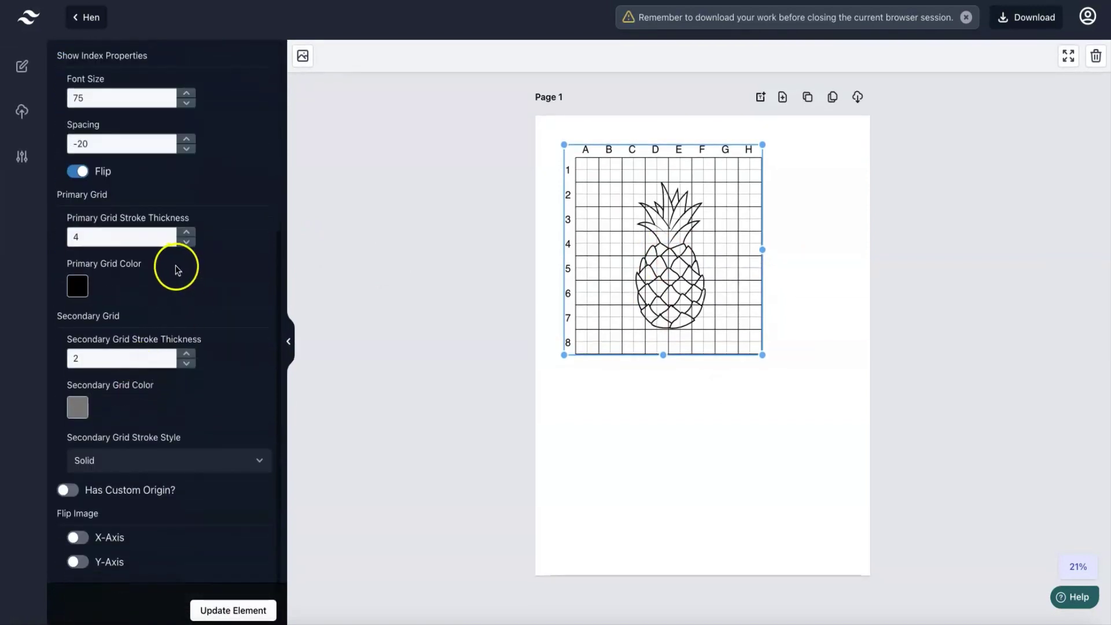
scroll(176, 266, "up", 5)
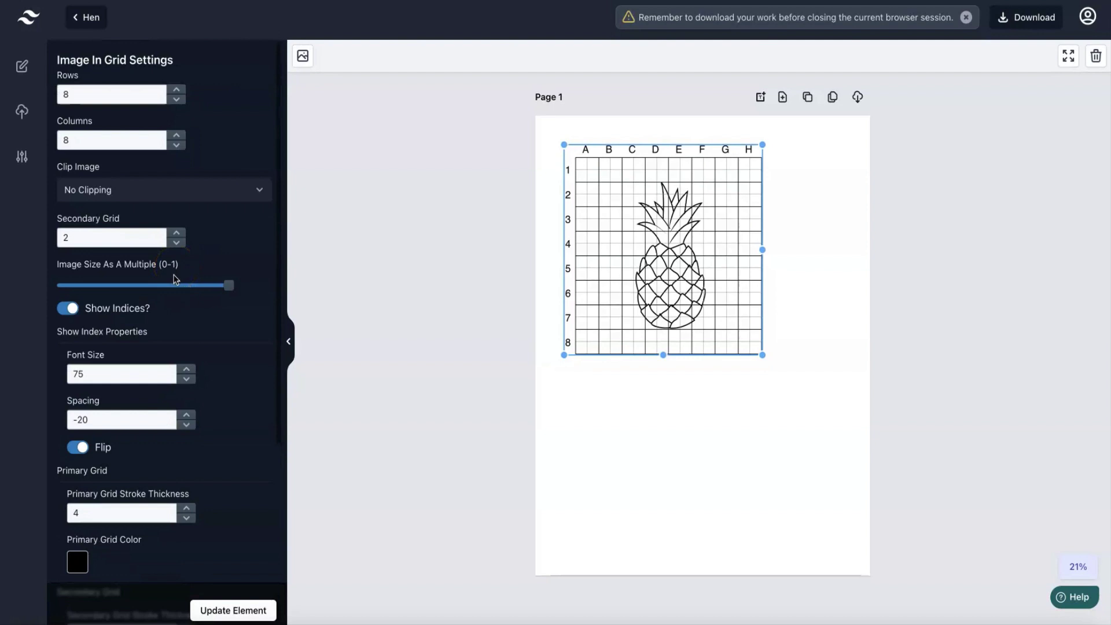
scroll(142, 365, "down", 5)
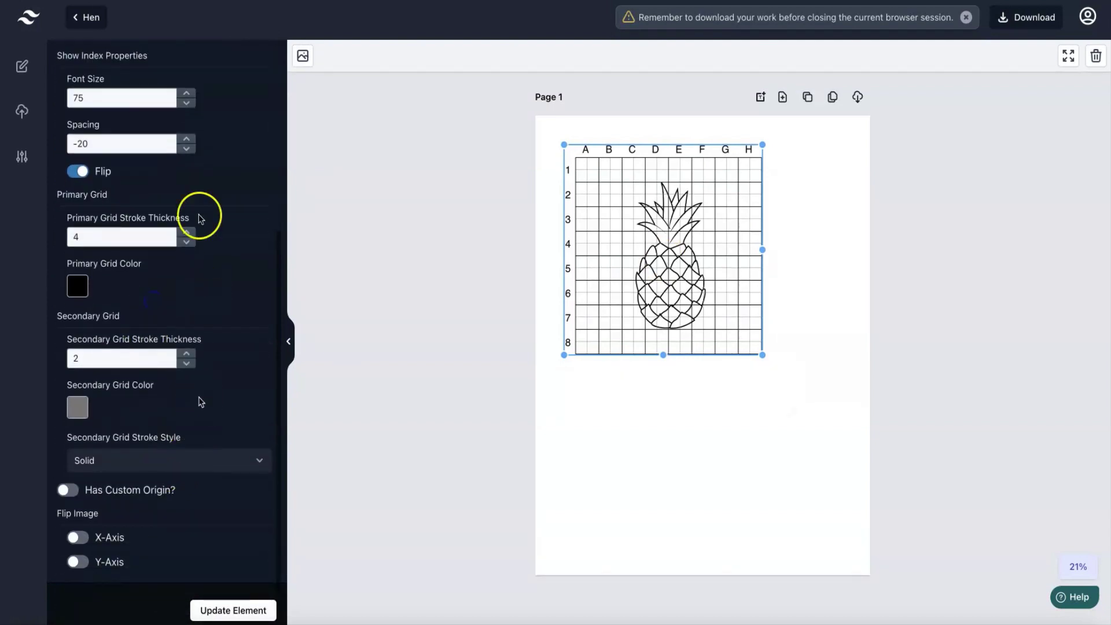
scroll(188, 177, "up", 2)
scroll(186, 180, "up", 1)
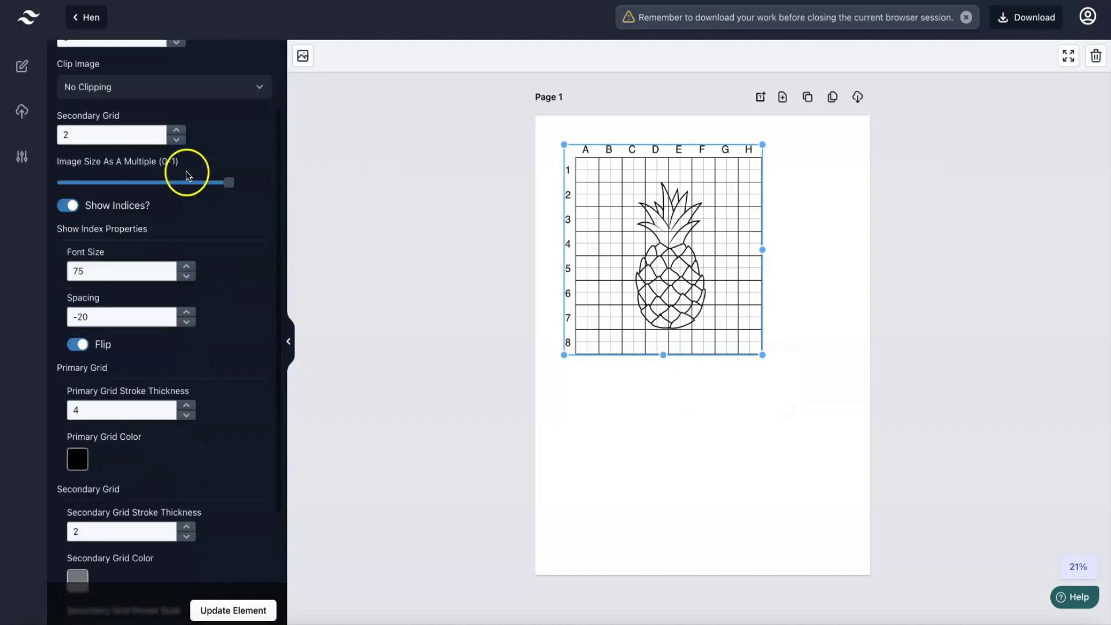
scroll(145, 260, "down", 3)
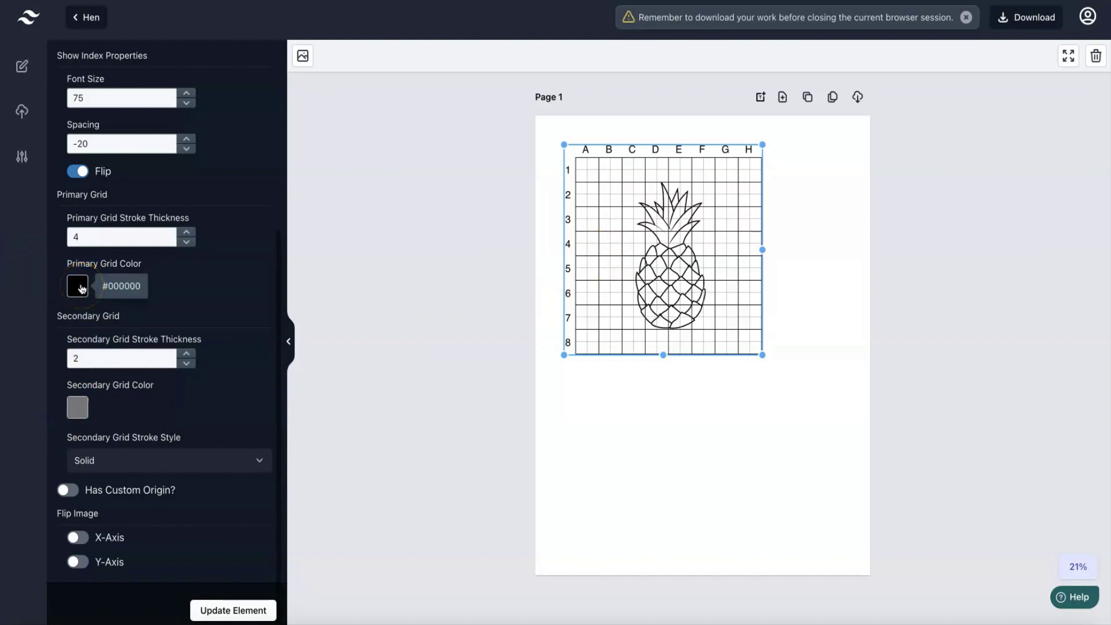
left_click(142, 283)
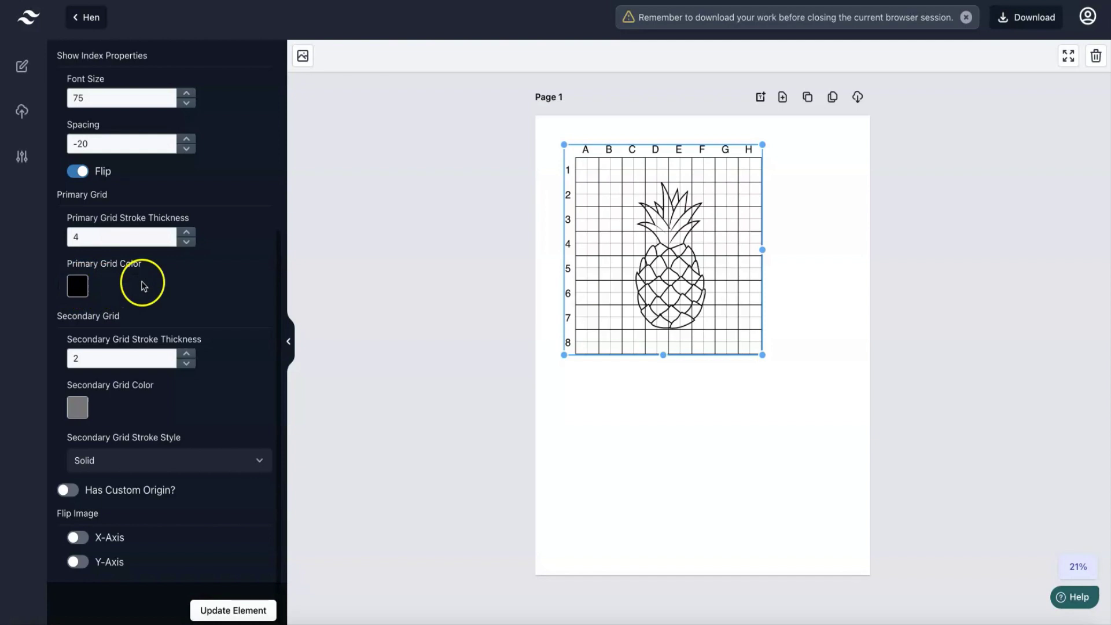
scroll(142, 285, "up", 3)
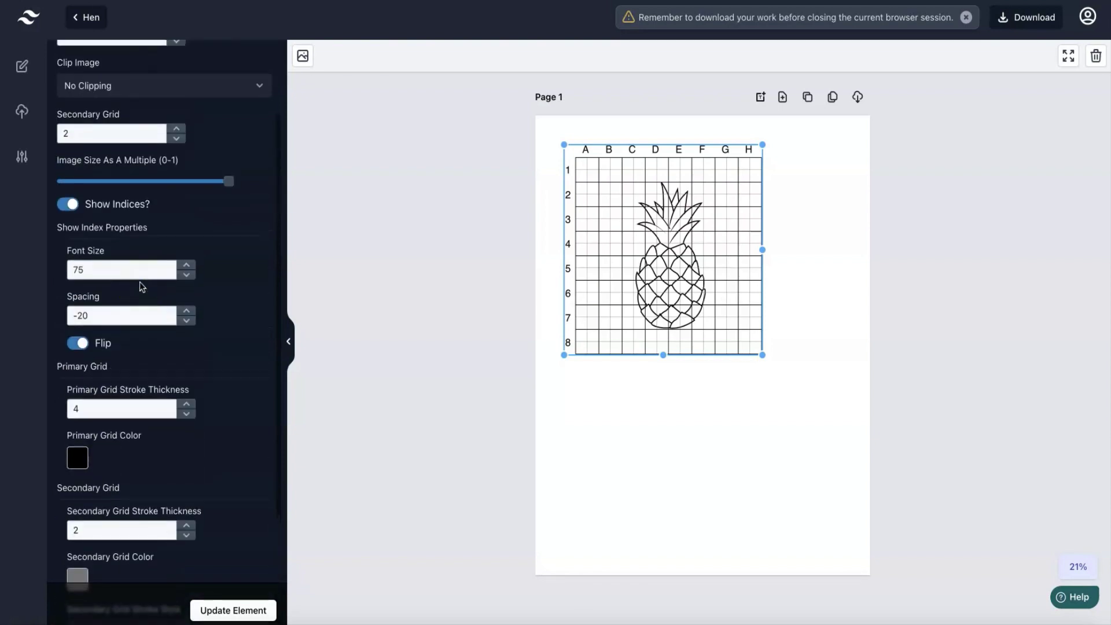
scroll(141, 285, "up", 2)
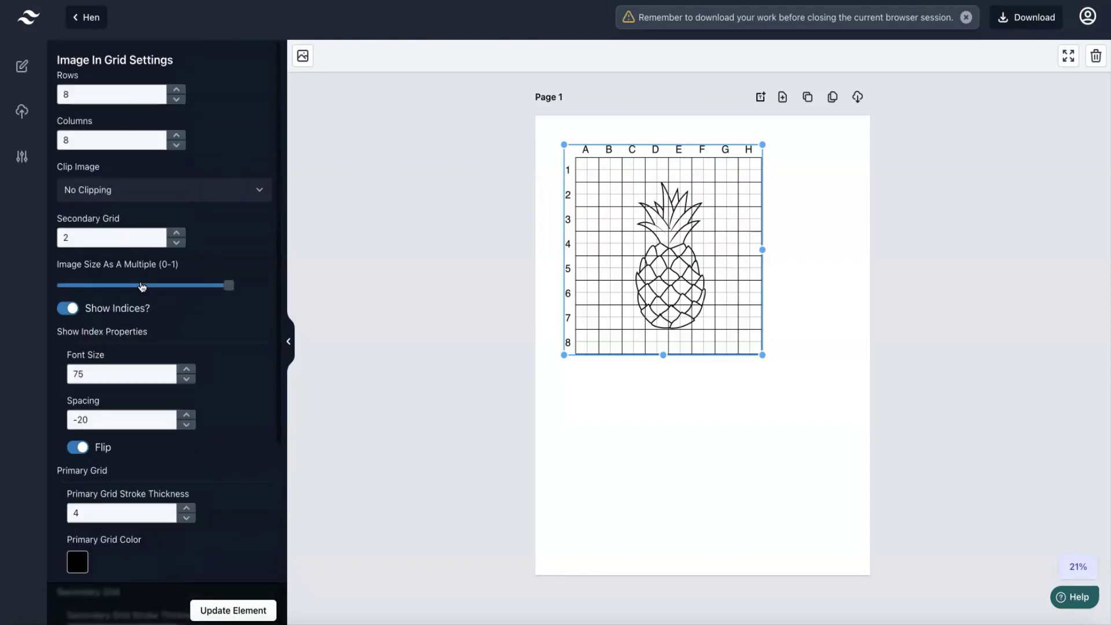
scroll(142, 285, "down", 4)
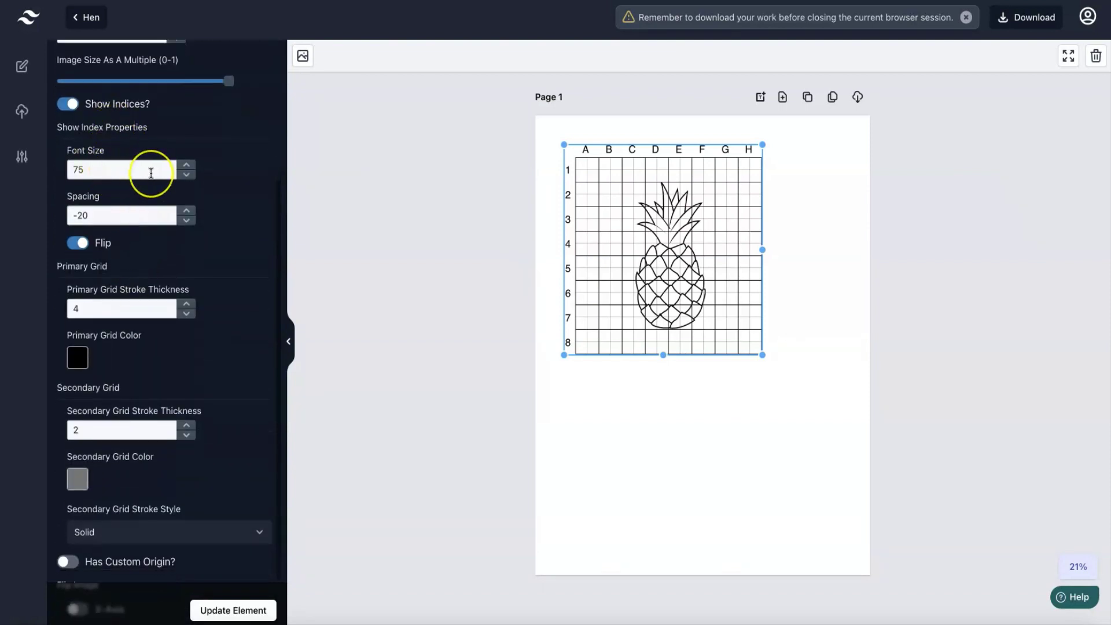
scroll(152, 173, "up", 4)
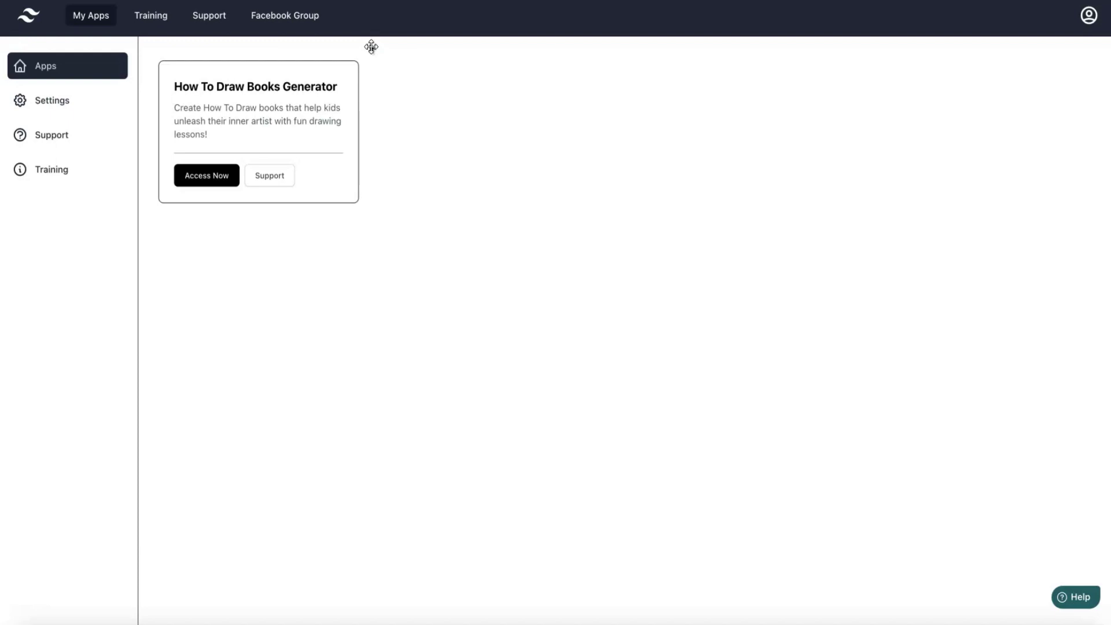
Access How To Draw Books Generator PREMIUM, create a collection named Hen and open it
left_click(200, 177)
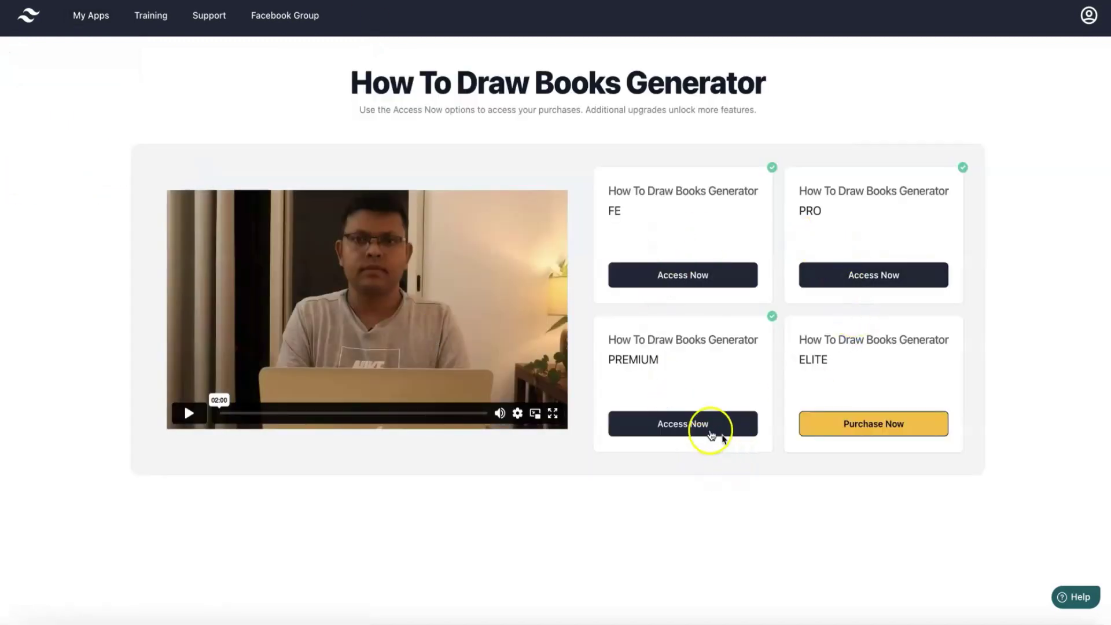
left_click(711, 434)
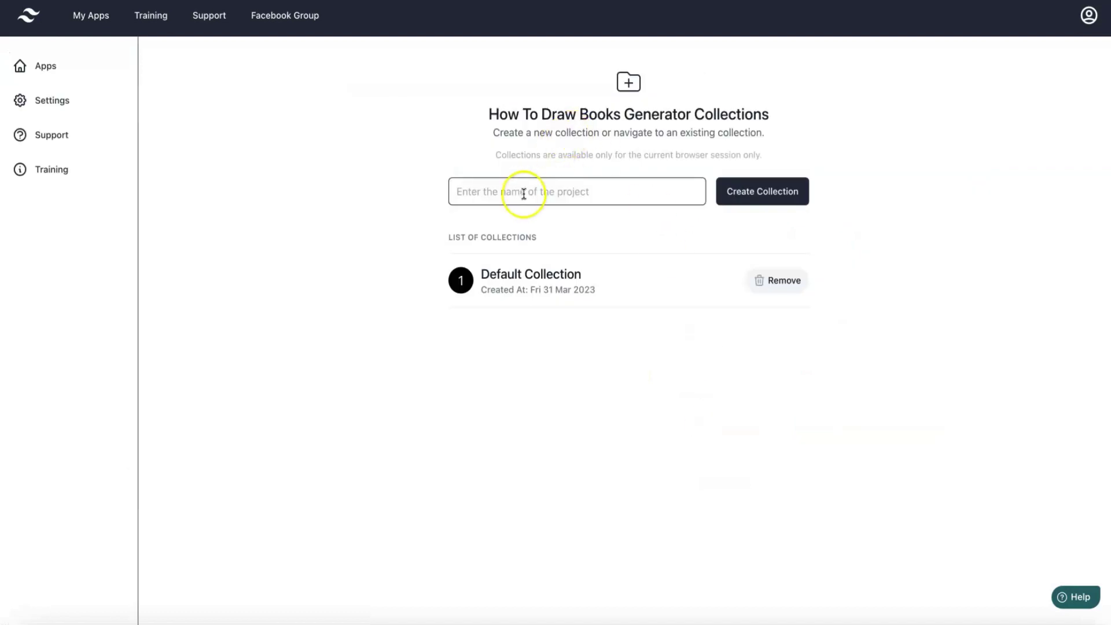
left_click(523, 193)
type("Hen")
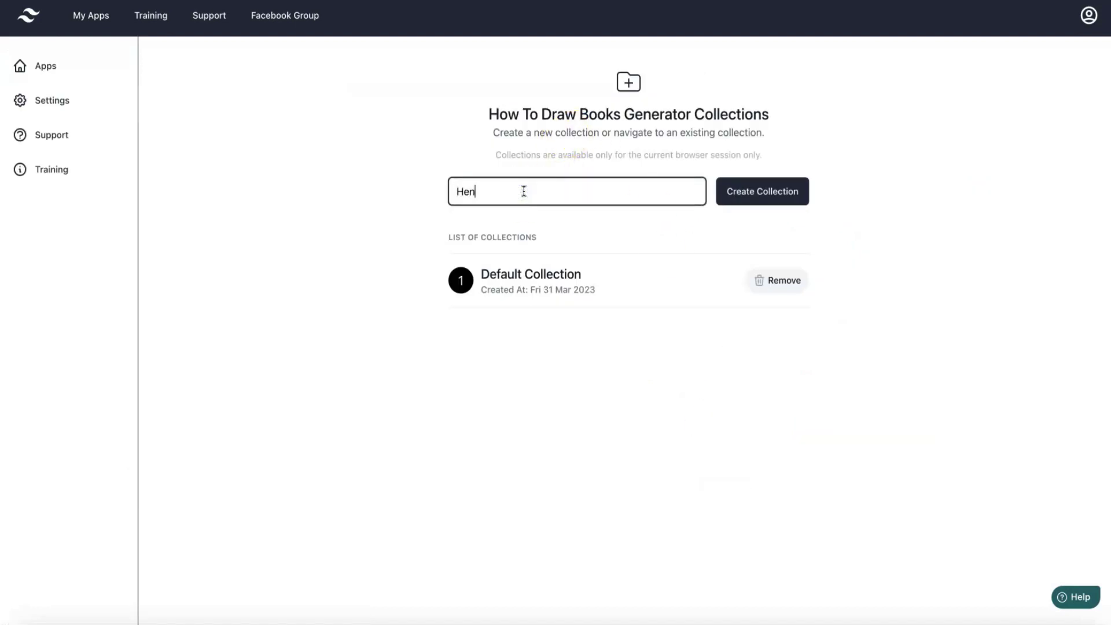
left_click(785, 198)
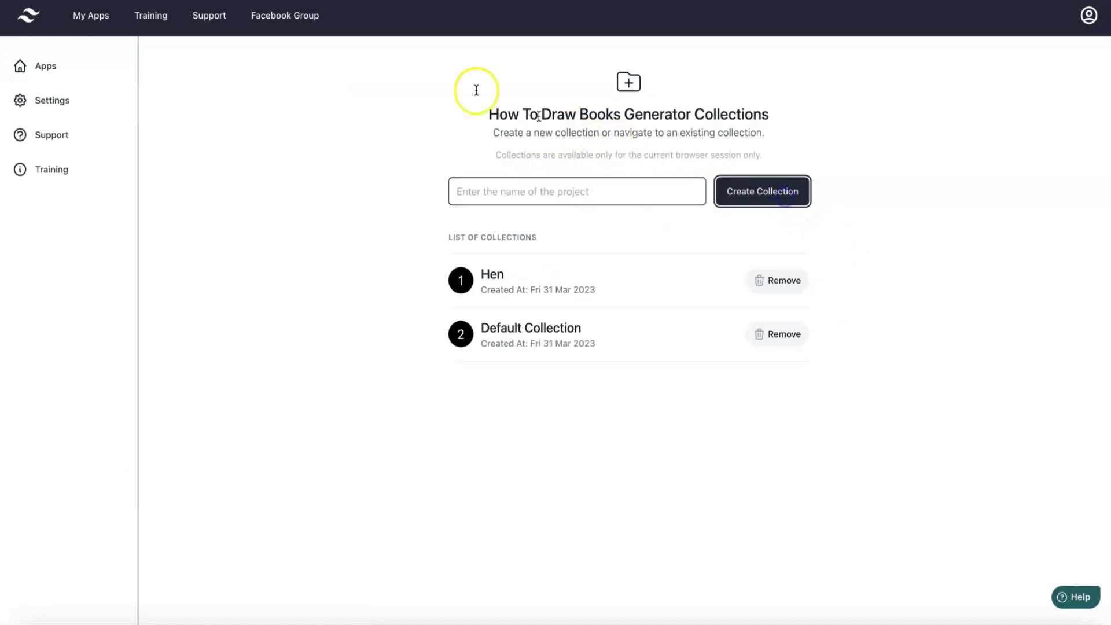
left_click(499, 277)
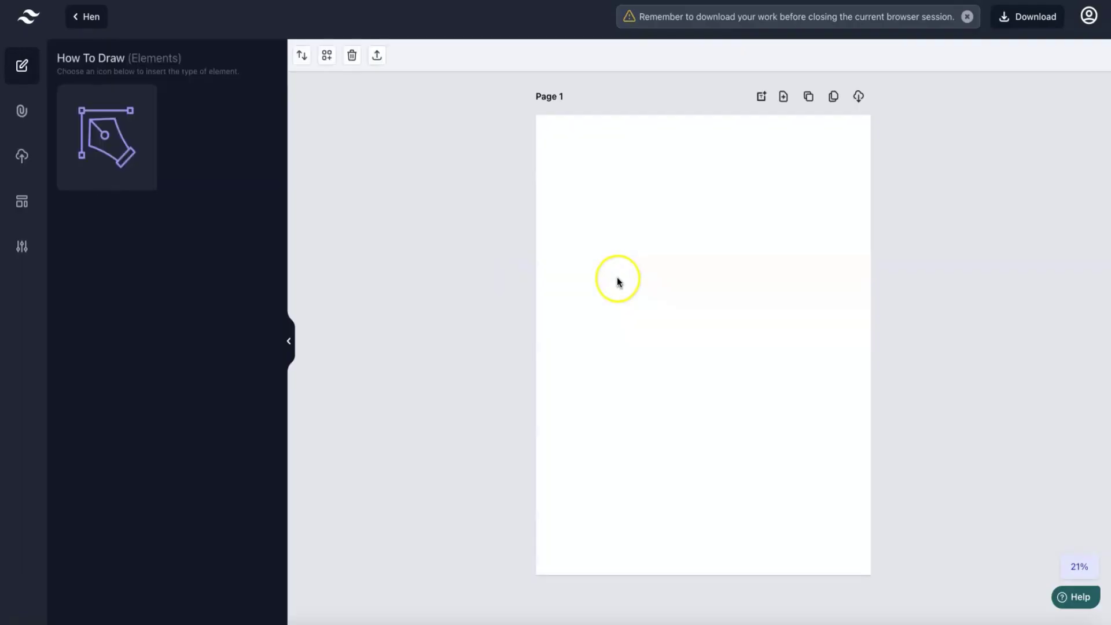
Examine the editor's Canvas, Split To Steps, Uploads, Templates and settings sections, and show the available download formats
left_click(31, 70)
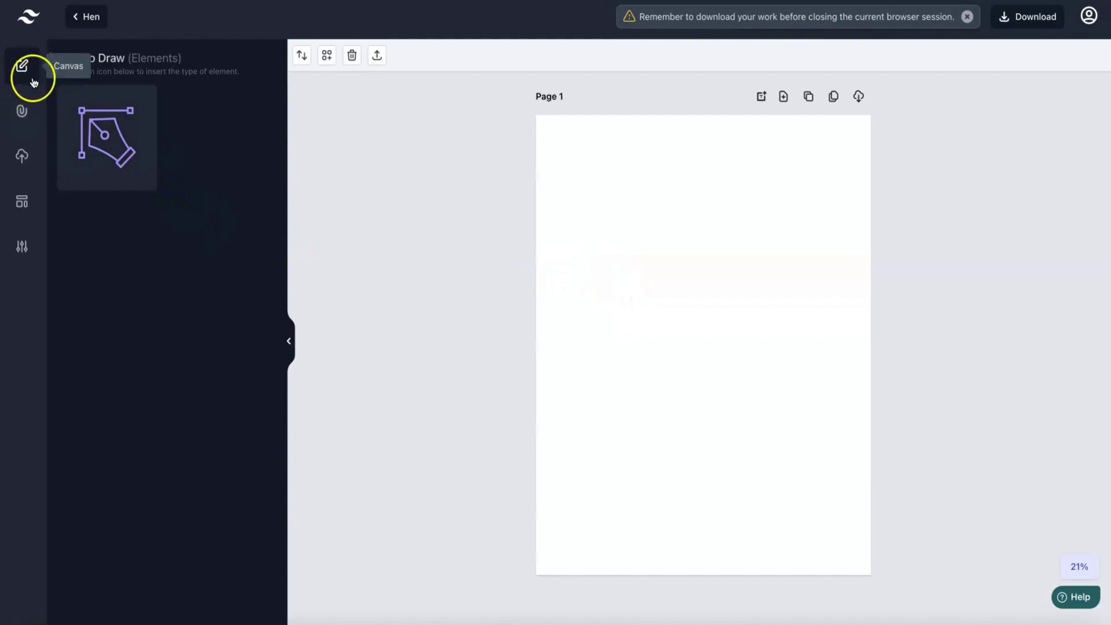
left_click(22, 106)
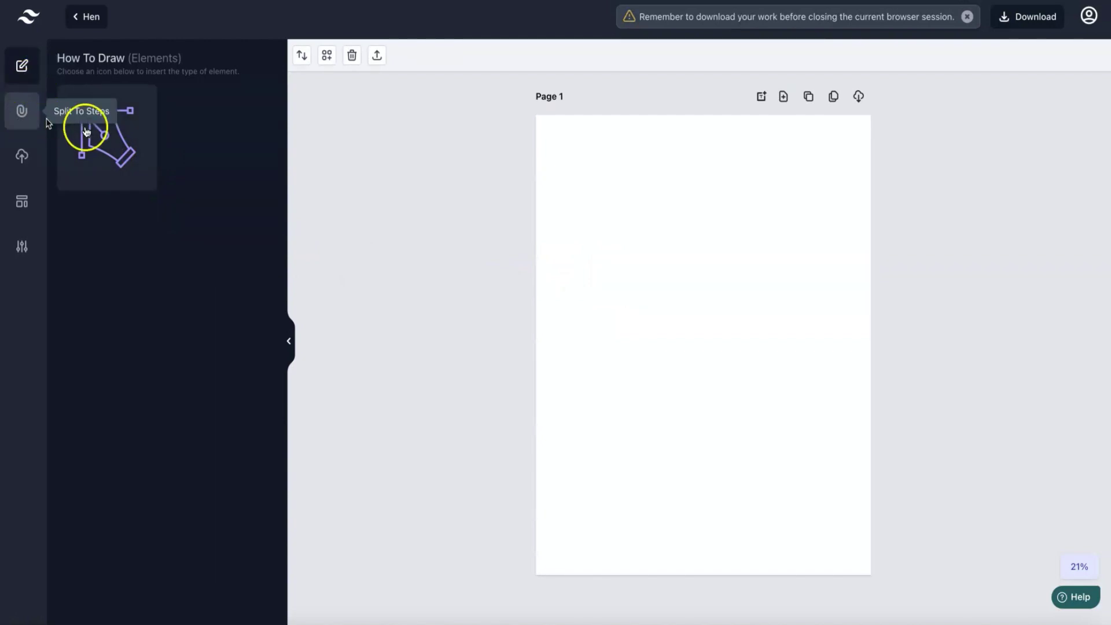
left_click(22, 110)
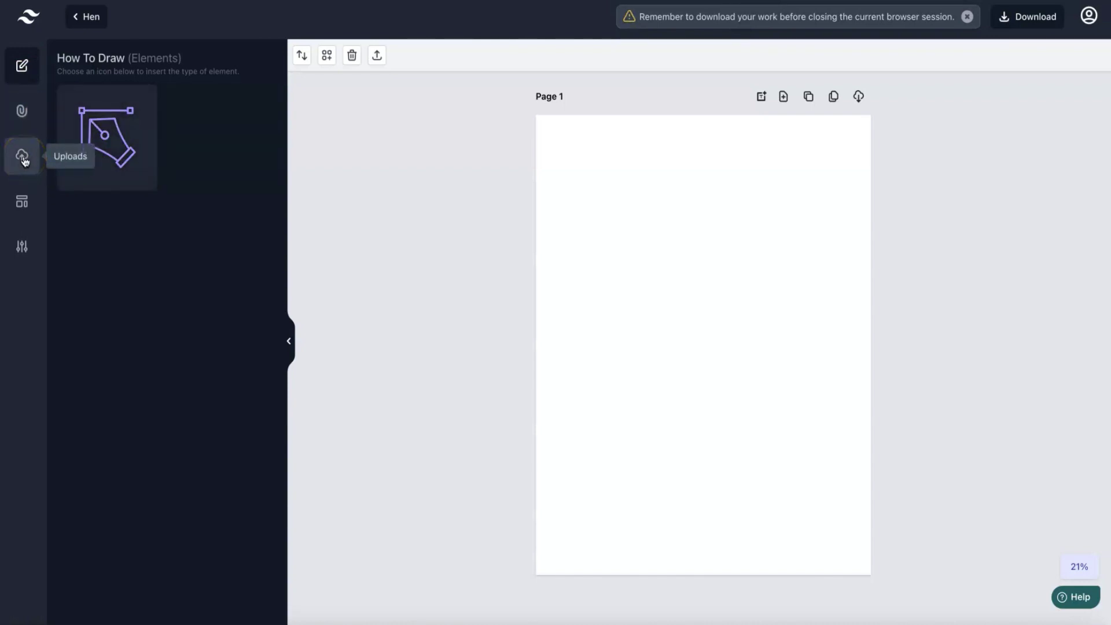
left_click(28, 204)
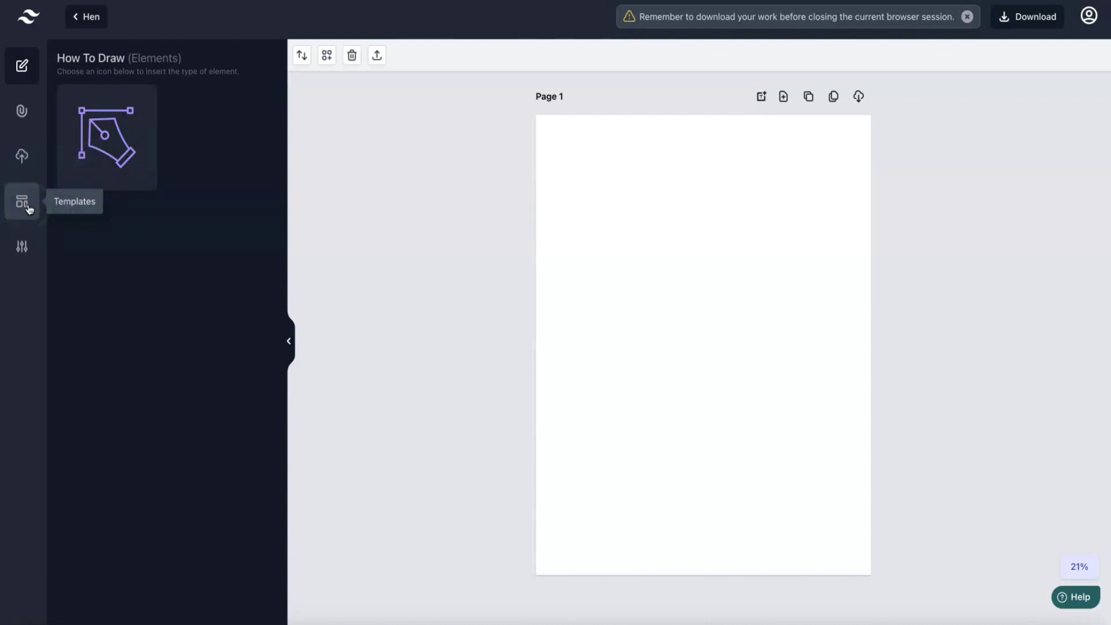
left_click(23, 244)
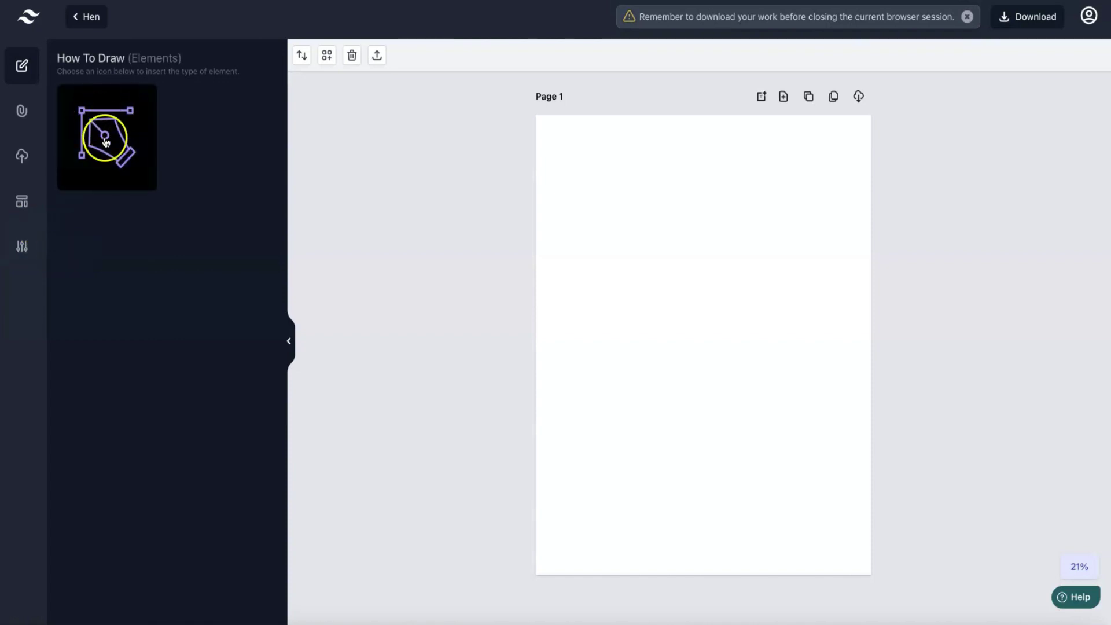
left_click(1033, 16)
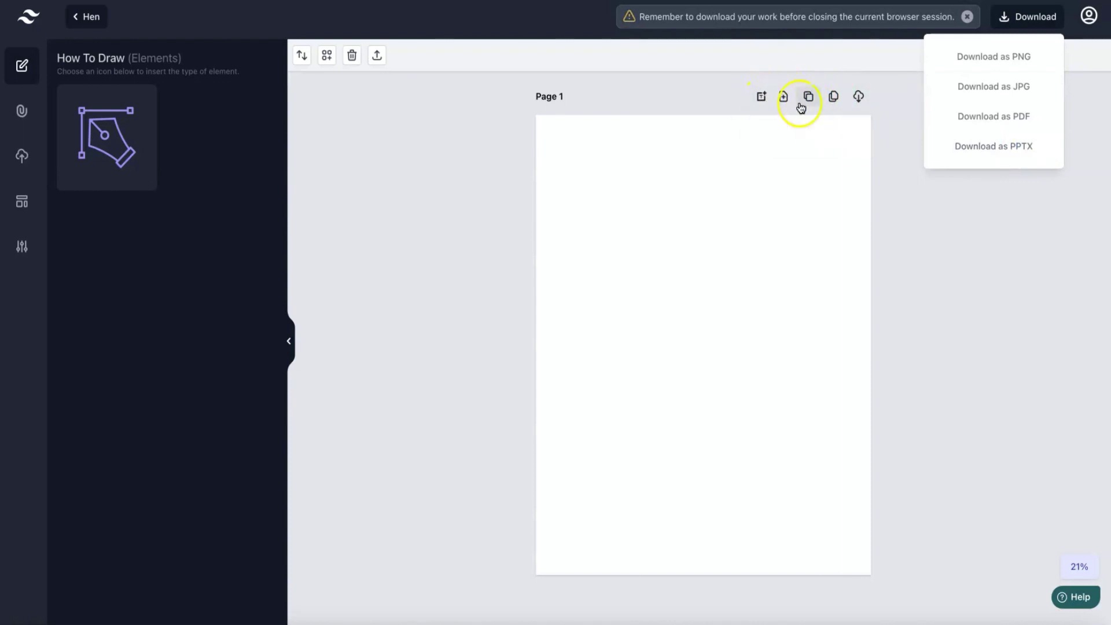
Open the Split To Steps section and view the sample SVG drawings in the SampleSVGFiles folder, including Face-6.svg
left_click(22, 119)
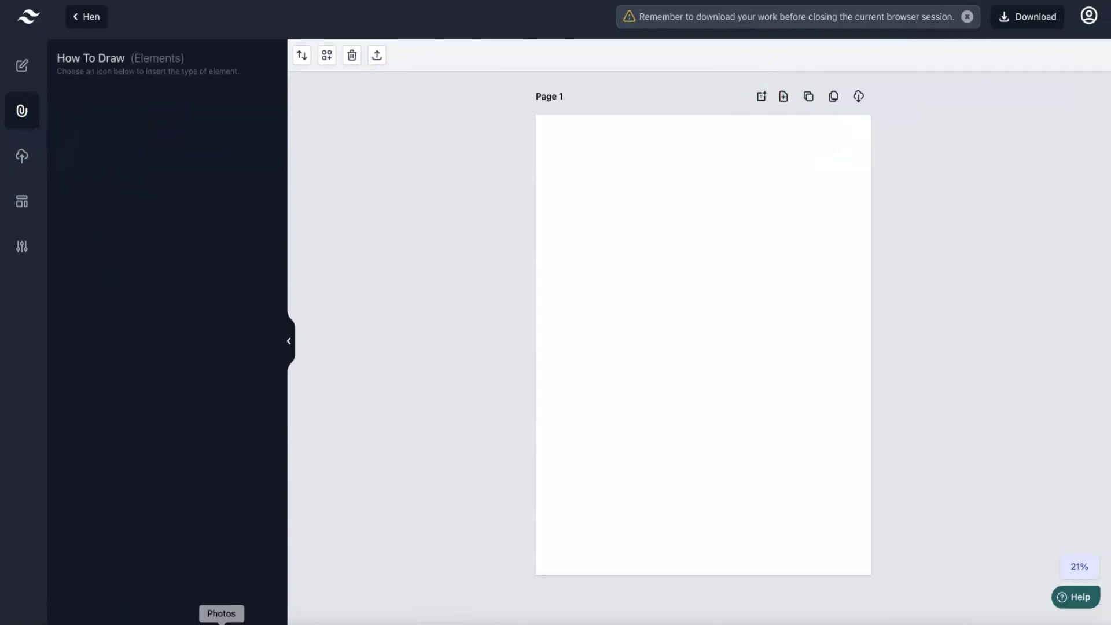
left_click(25, 622)
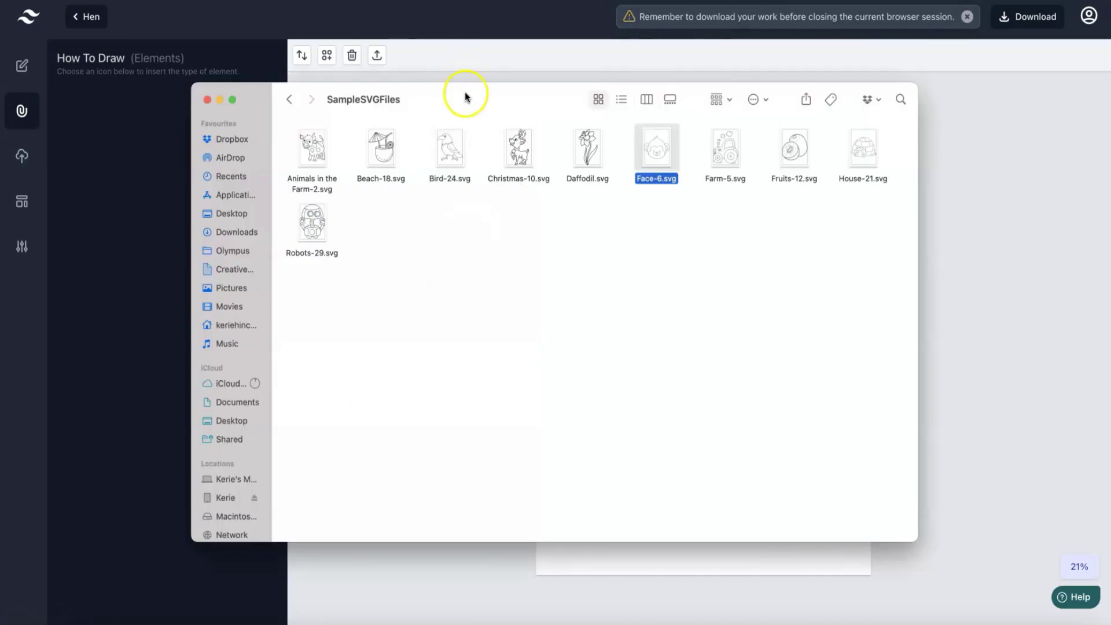
left_click_drag(464, 88, 513, 178)
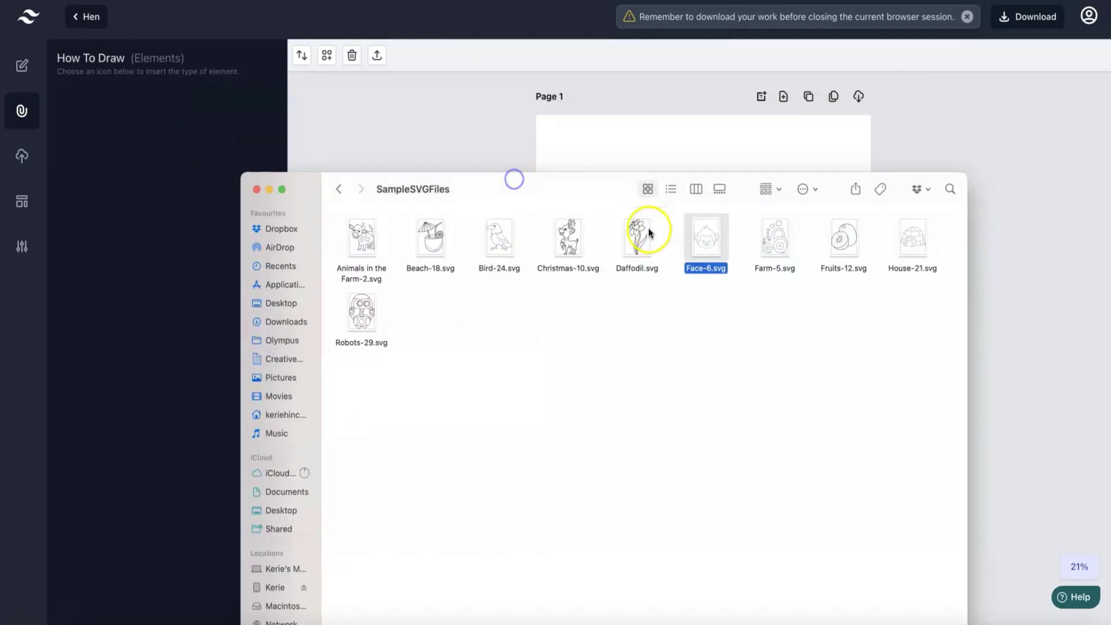
mouse_move(702, 239)
left_mouse_down()
mouse_move(198, 124)
mouse_move(607, 206)
left_mouse_up()
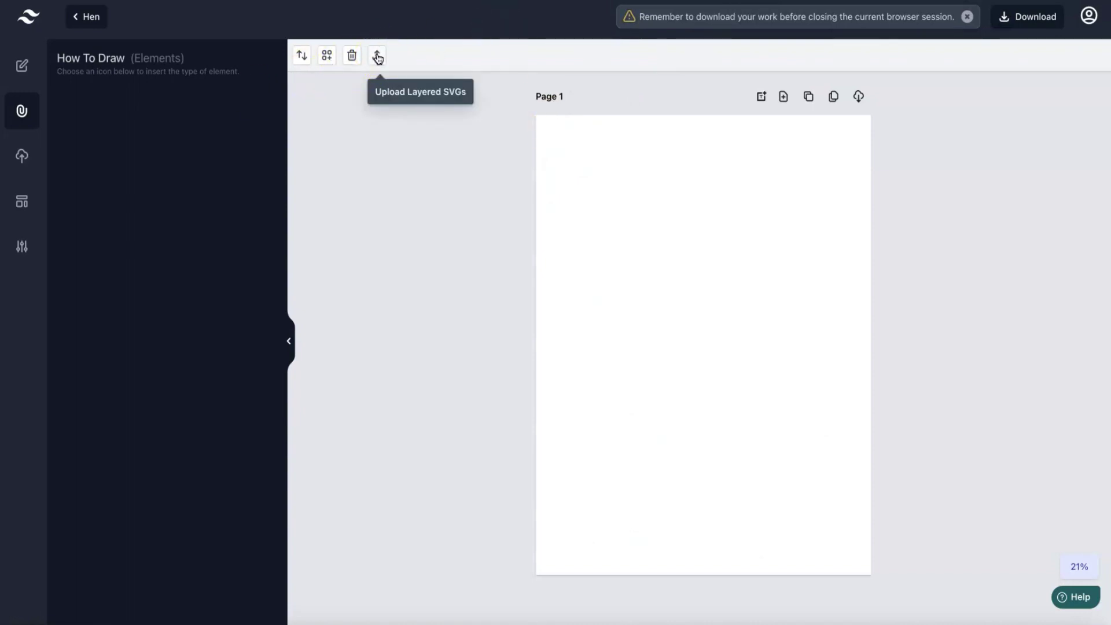
Upload Face-6.svg from the SampleSVGFiles folder as a layered SVG and duplicate the resulting monkey image
left_click(377, 55)
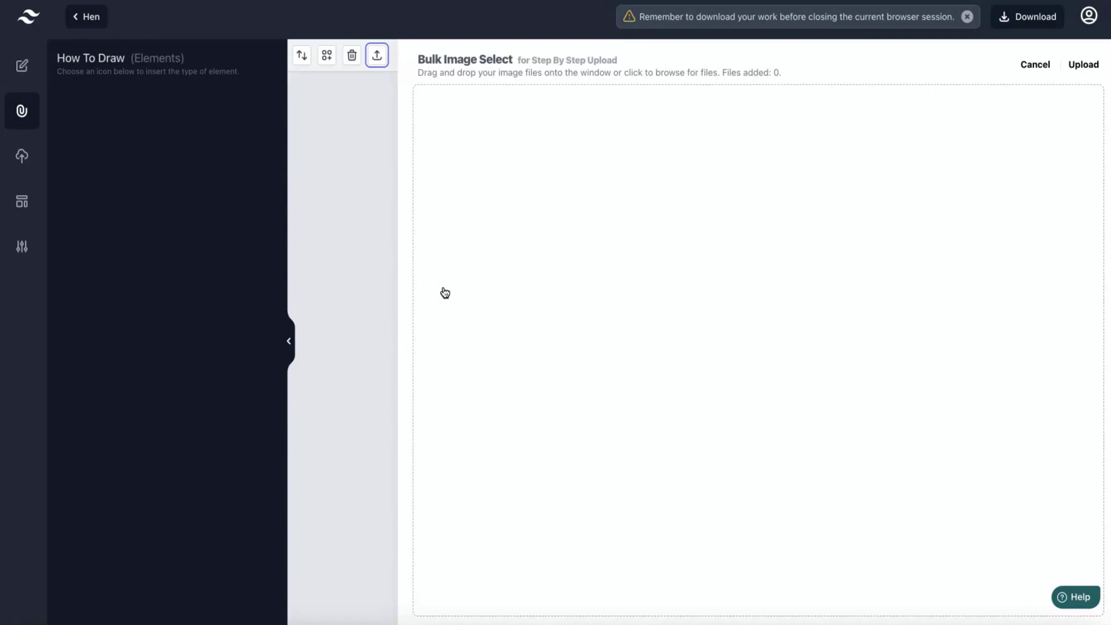
left_click_drag(445, 292, 431, 179)
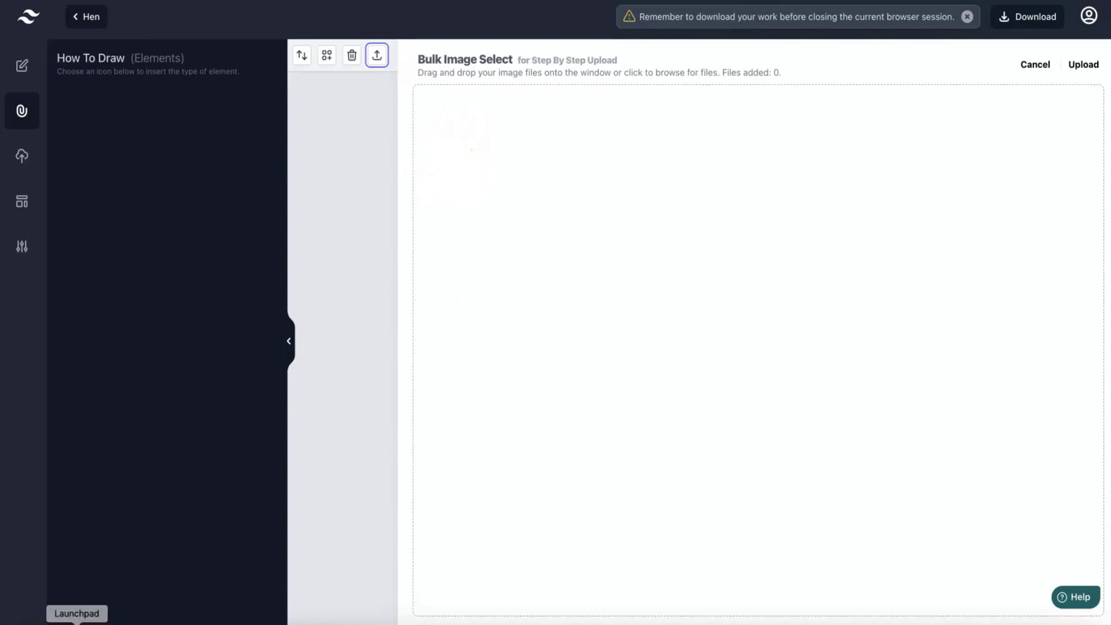
left_click(28, 622)
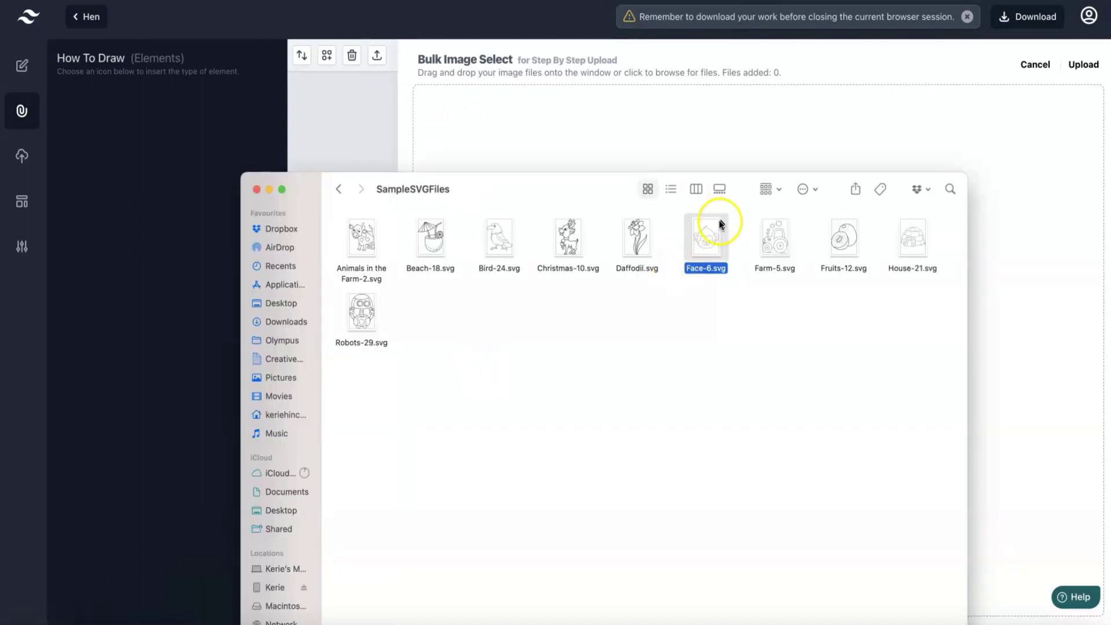
left_click_drag(710, 237, 607, 105)
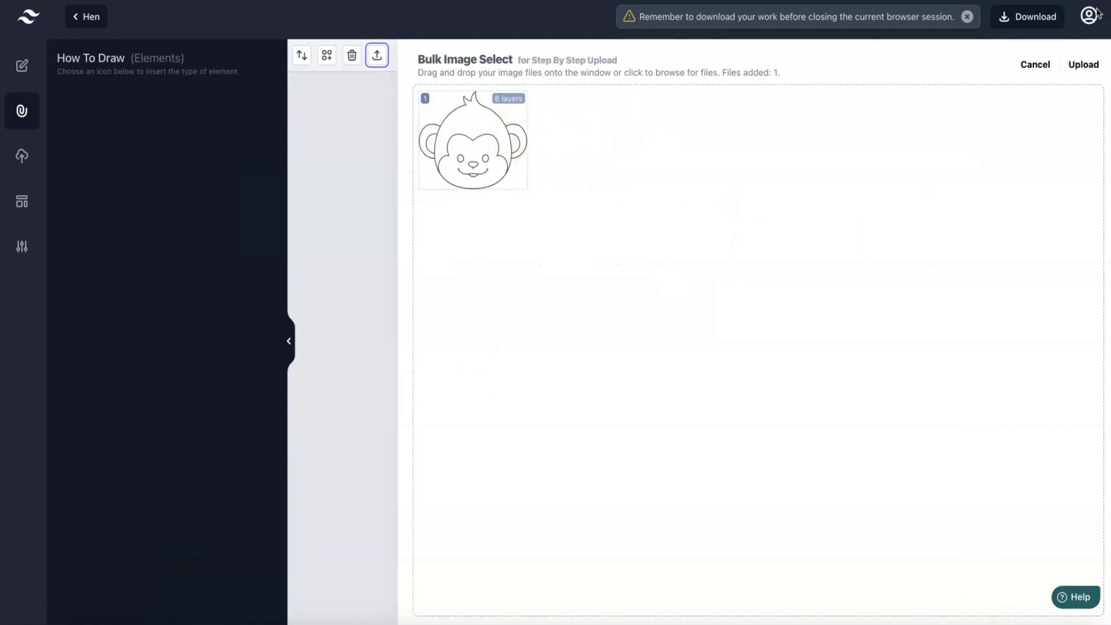
left_click(1091, 66)
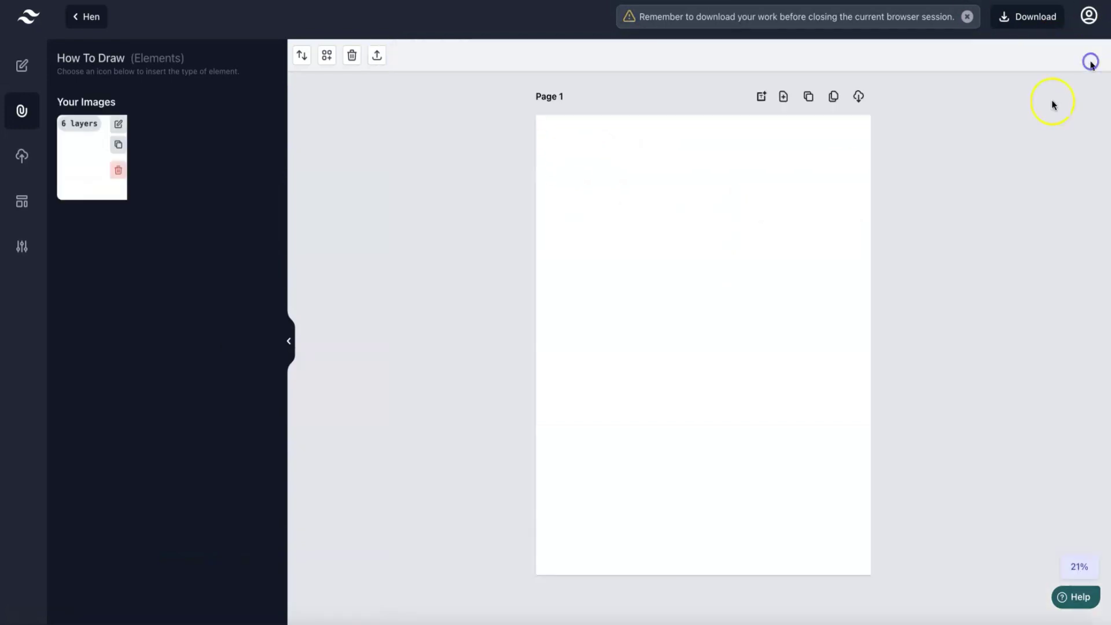
left_click(118, 145)
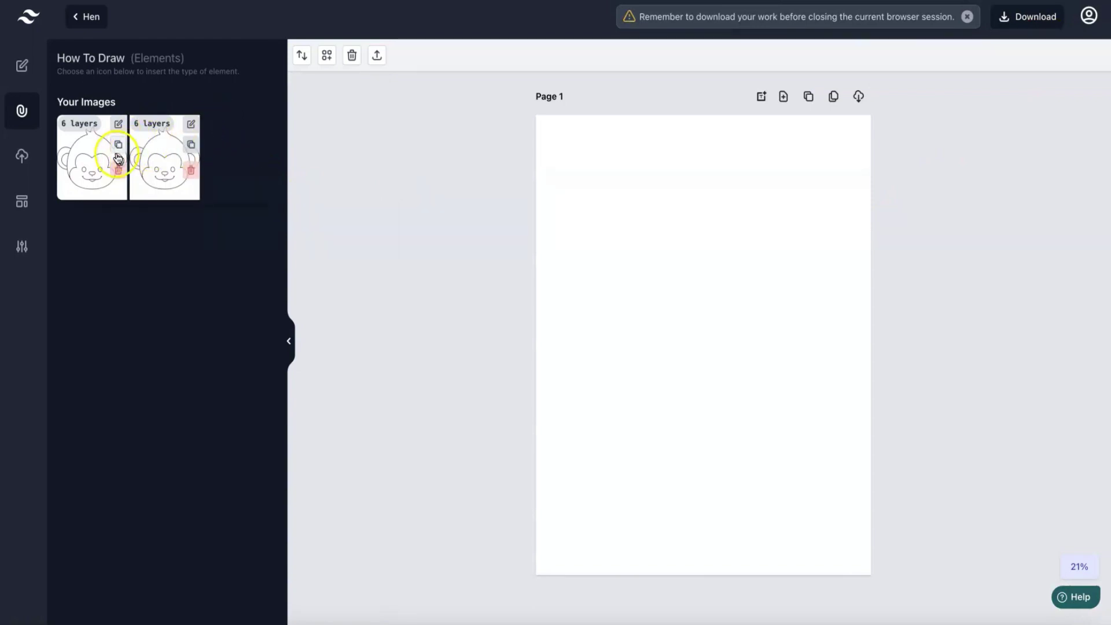
Open the duplicated monkey image for layer editing and add the selected head outline to Layer 1
left_click(192, 125)
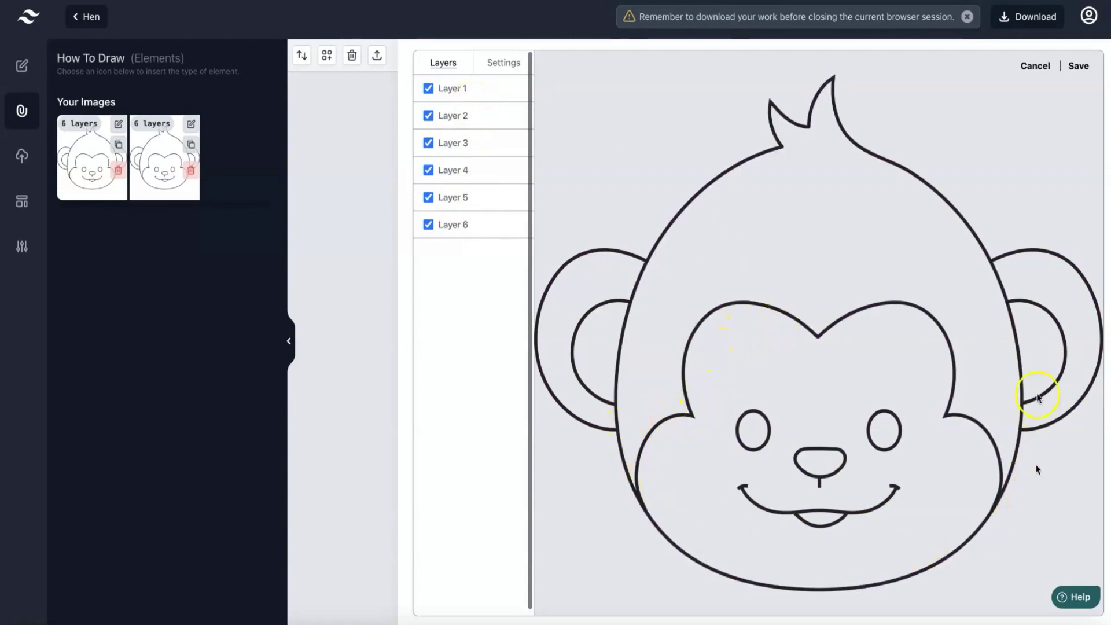
left_click(802, 128)
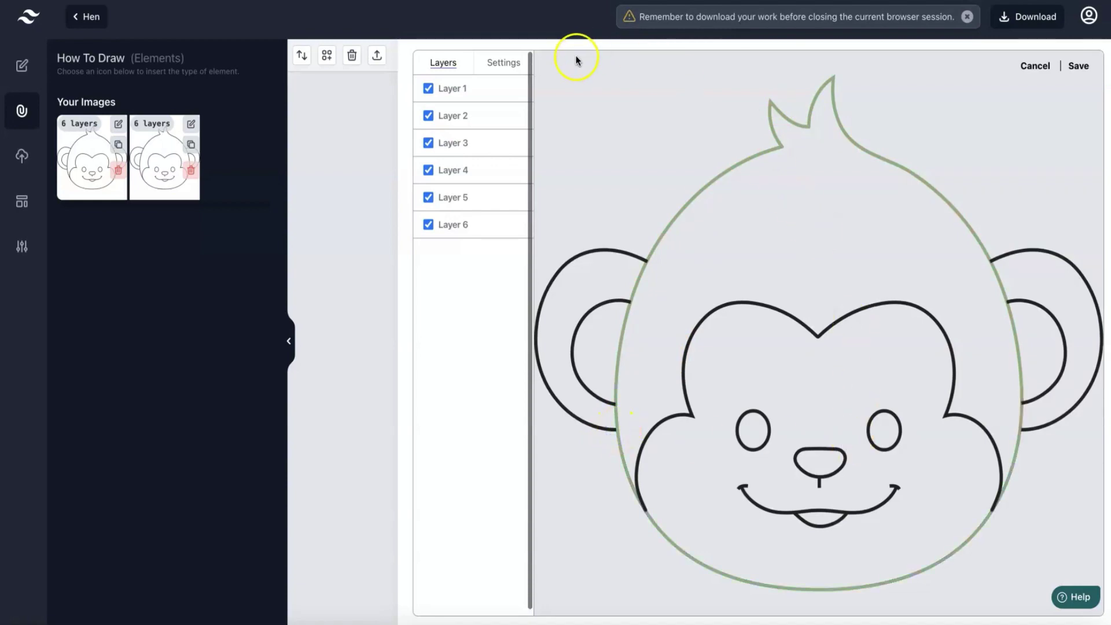
left_click(484, 92)
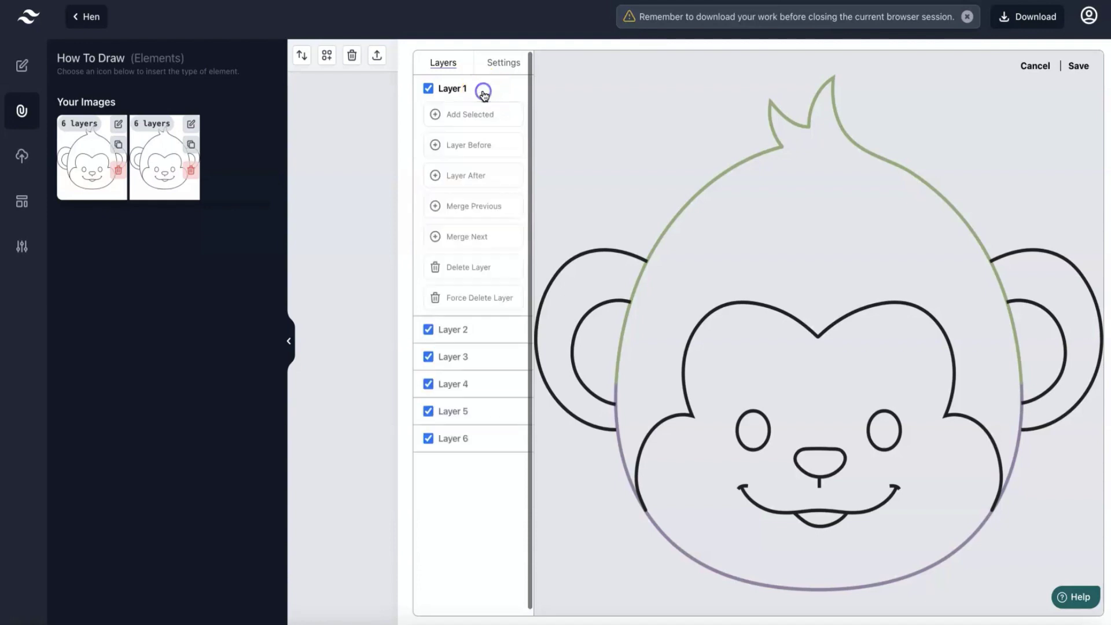
left_click(479, 116)
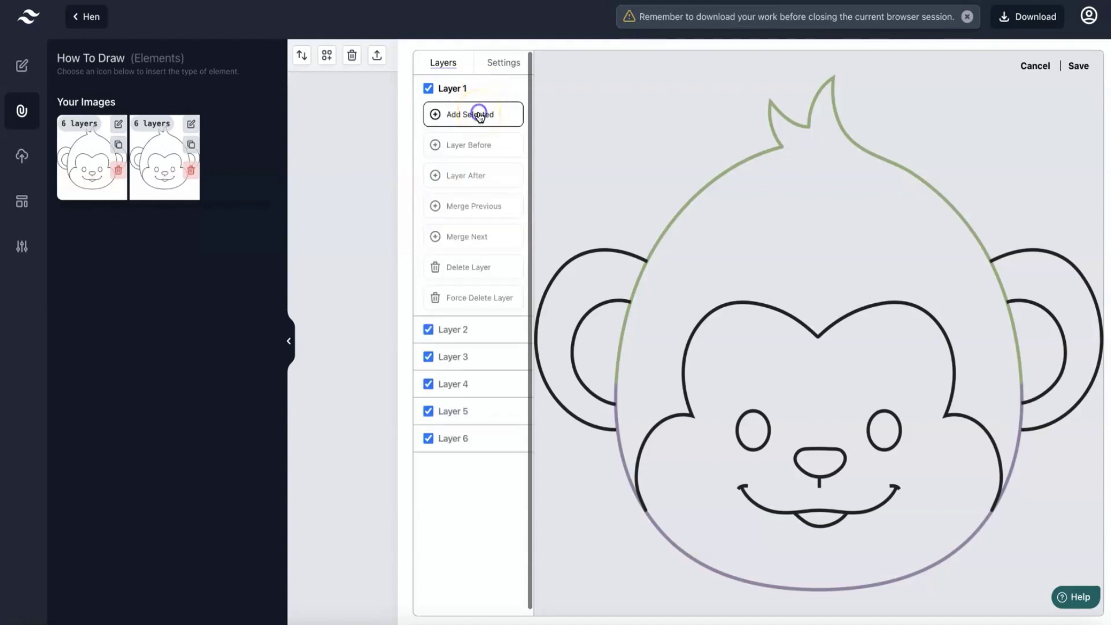
Add the selected upper head and hair outline to Layer 1, and check which monkey parts Layers 2 to 6 contain
left_click(479, 116)
left_click(464, 335)
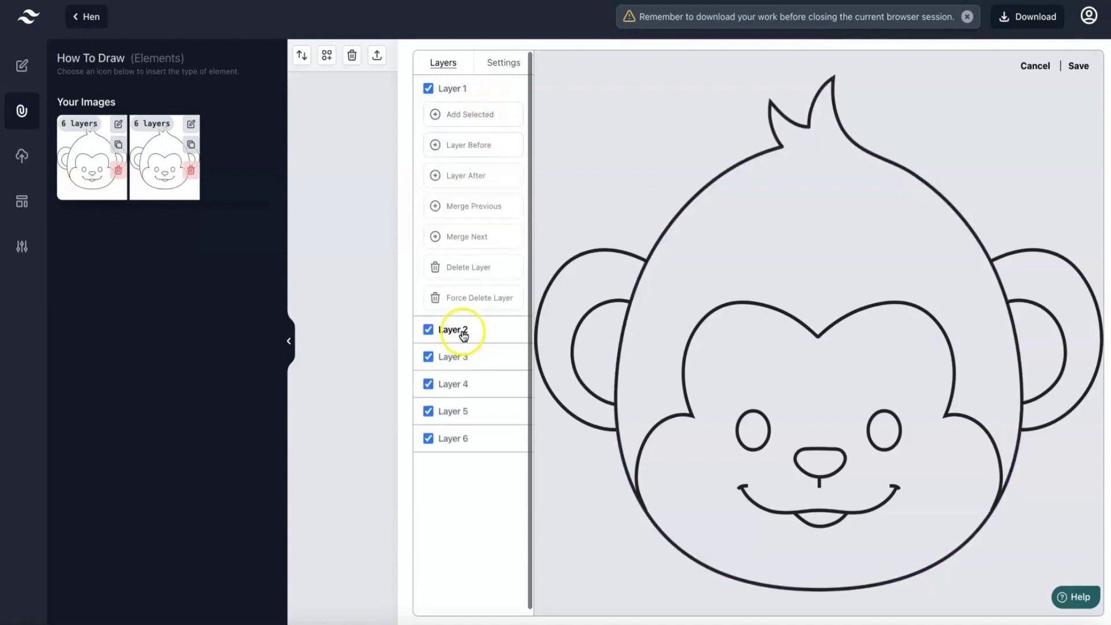
left_click(461, 359)
left_click(468, 386)
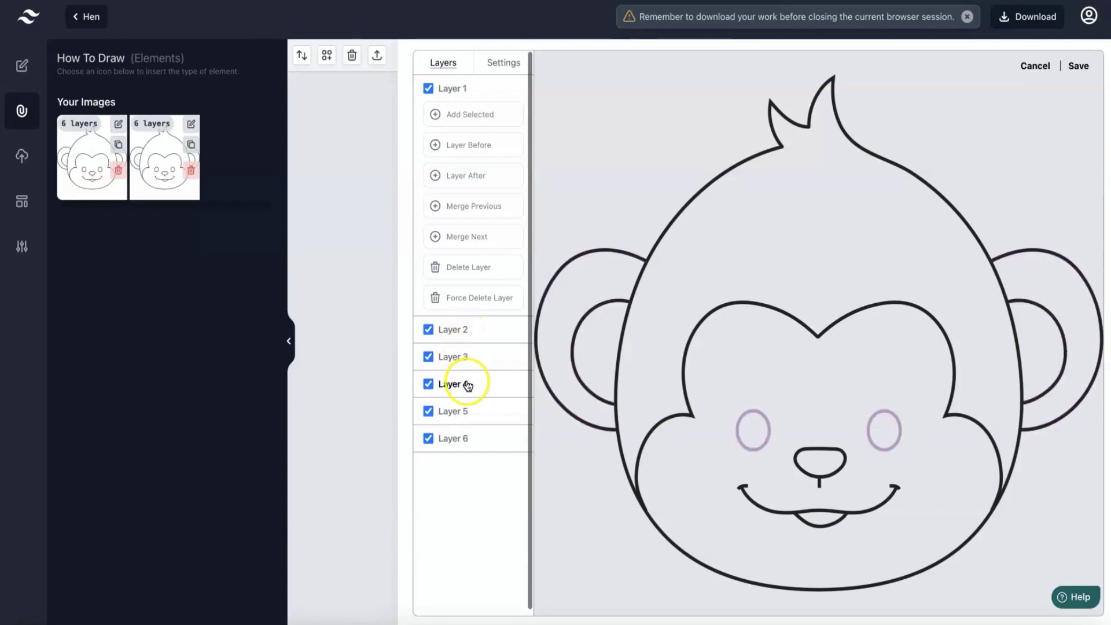
left_click(467, 411)
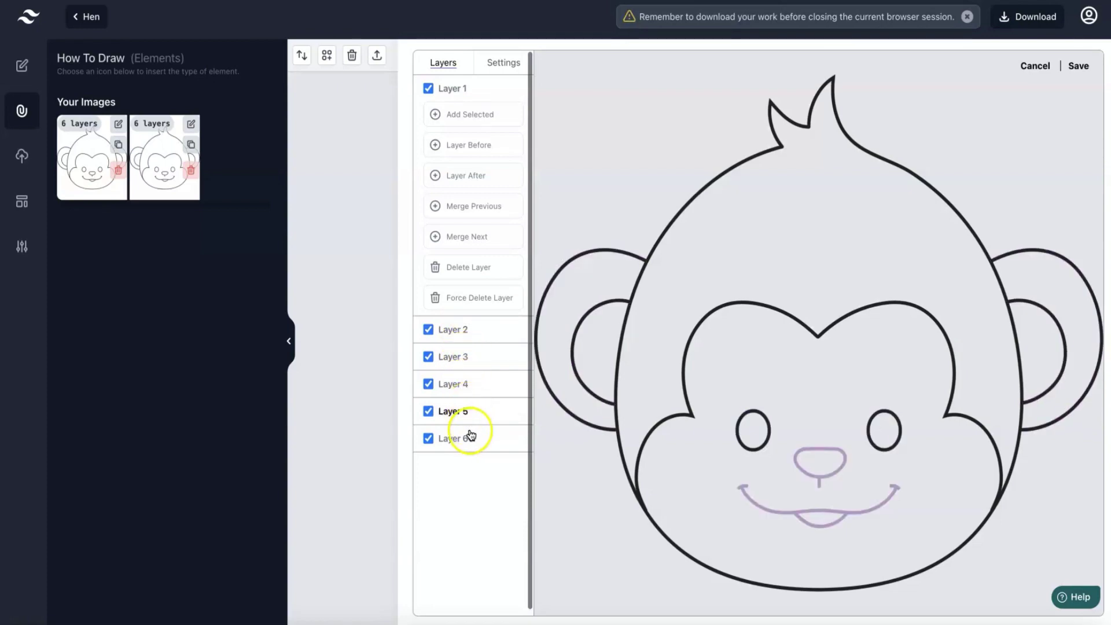
left_click(466, 433)
Select the monkey's inner face outline around the eyes and muzzle and add it to Layer 2
left_click(779, 328)
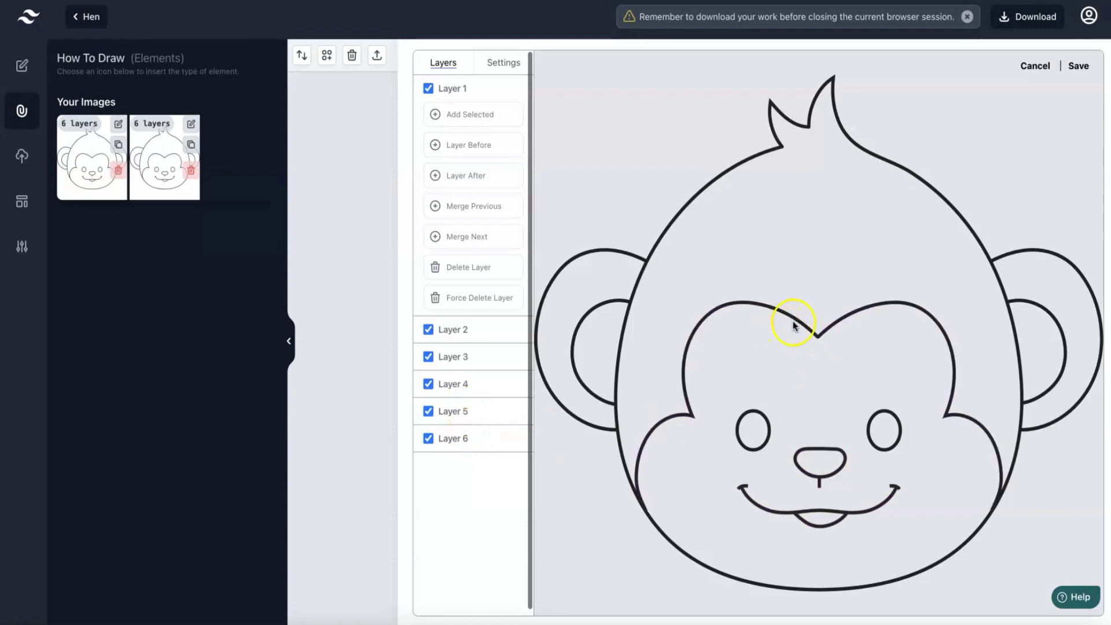
left_click(475, 331)
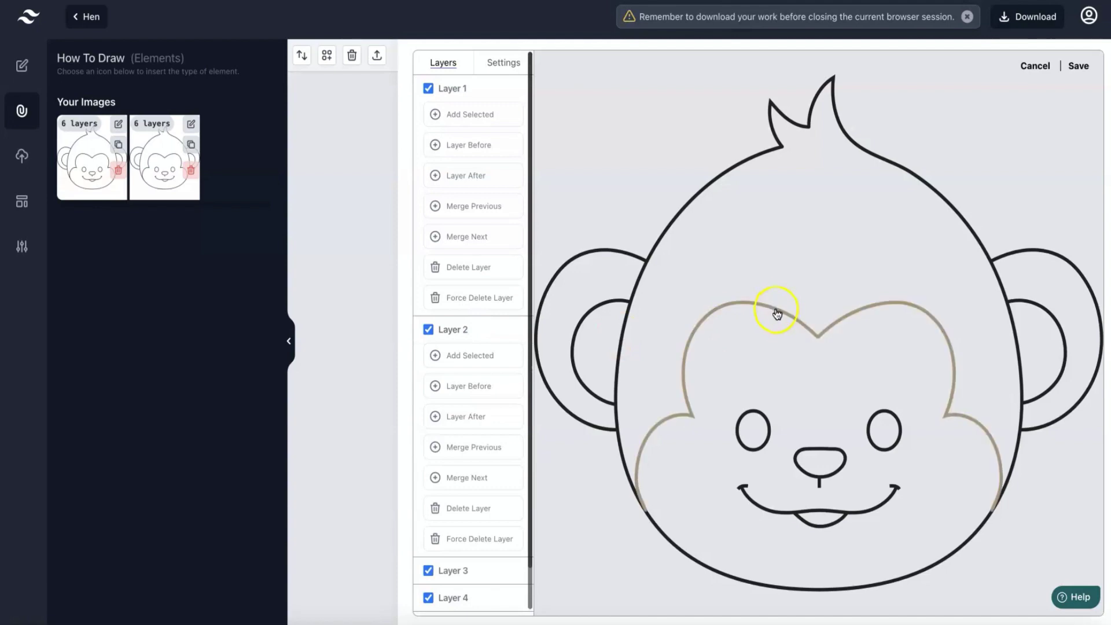
left_click(776, 313)
left_click(492, 355)
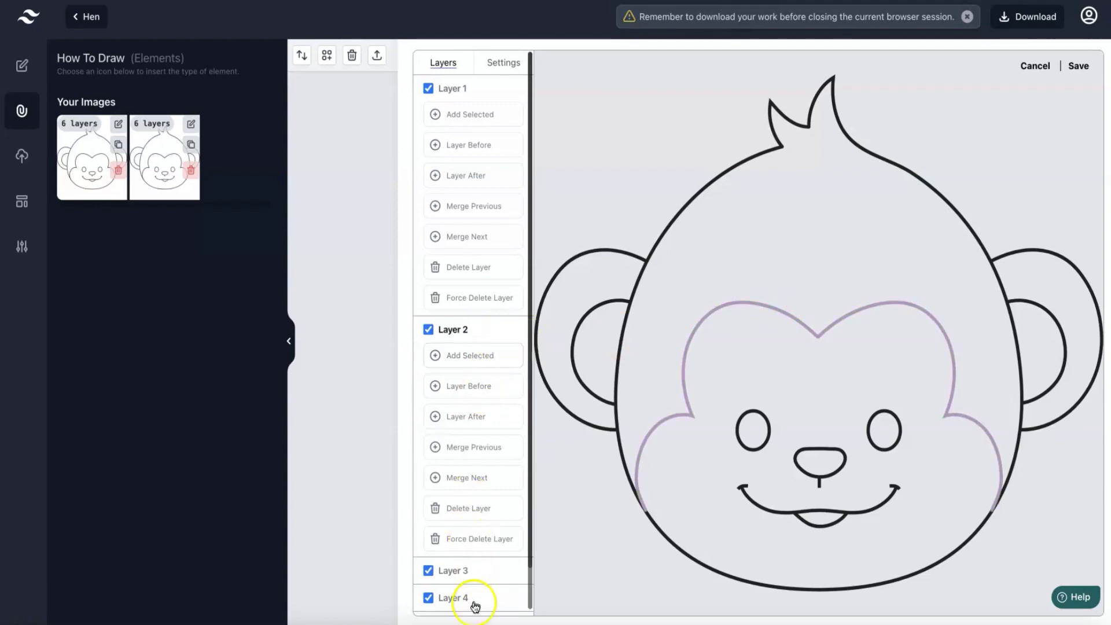
Check the contents of the remaining layers to remove the leftover Layer 6, and save the edited monkey image
left_click(461, 572)
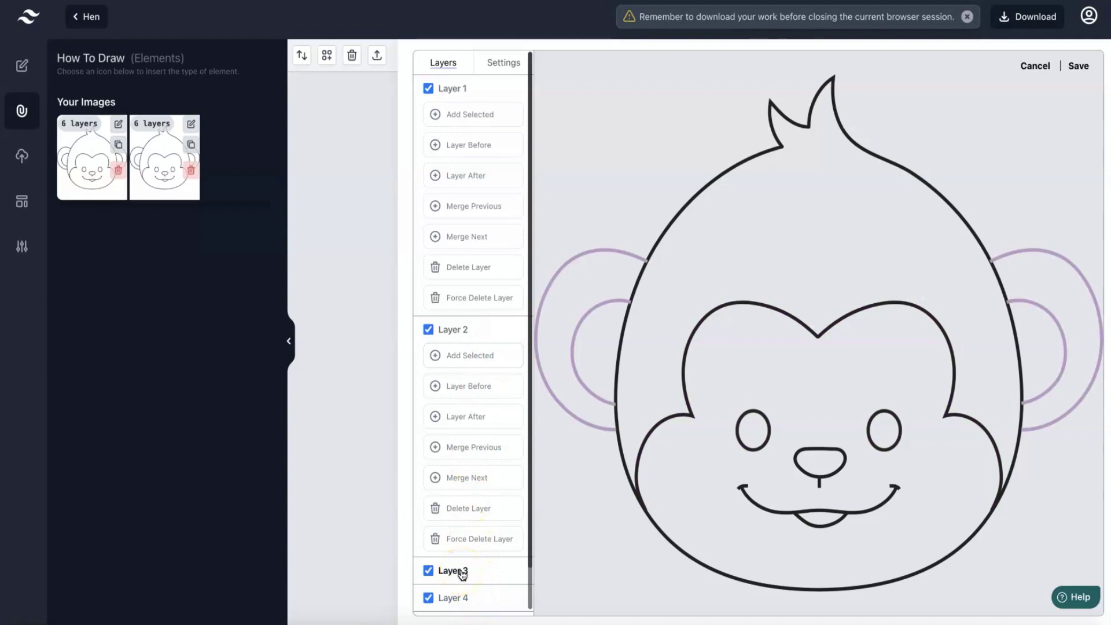
scroll(461, 573, "down", 2)
left_click(461, 523)
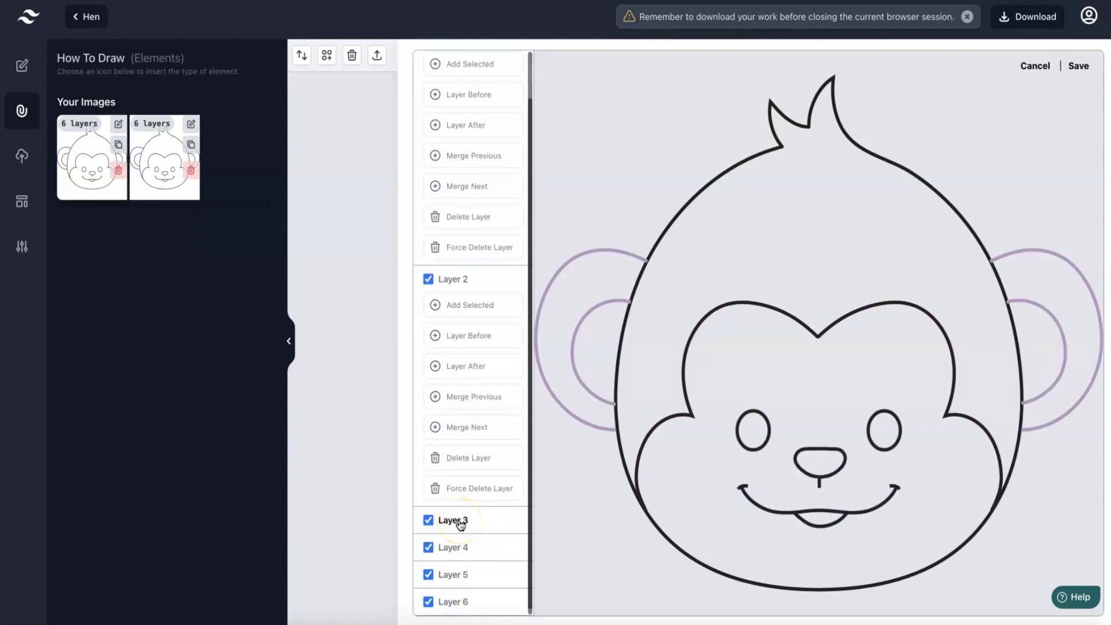
left_click_drag(439, 280, 454, 92)
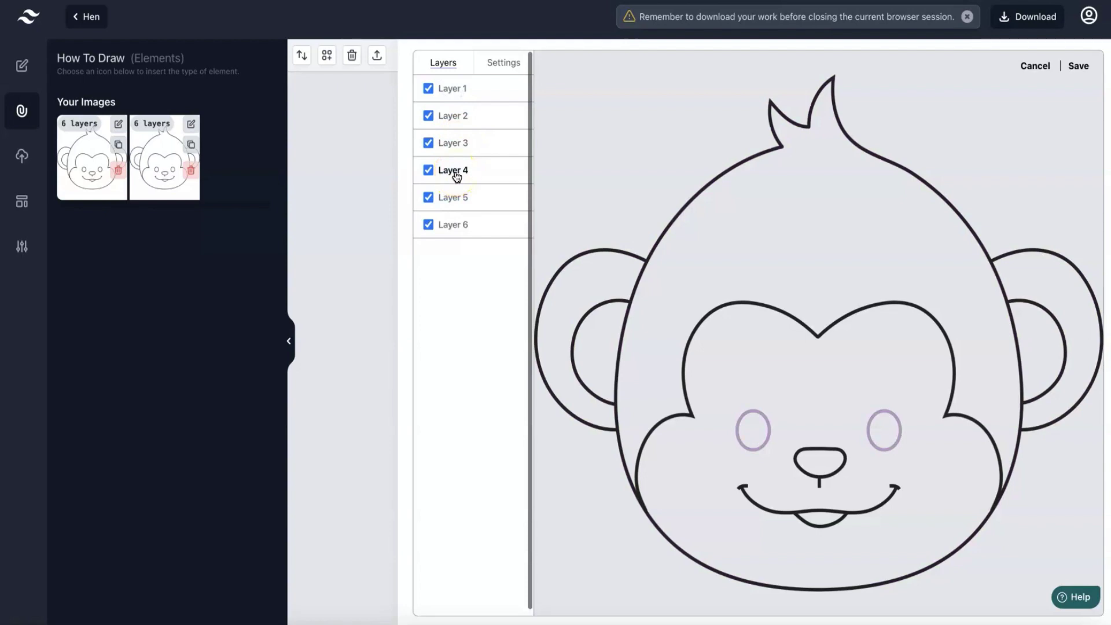
left_click(456, 200)
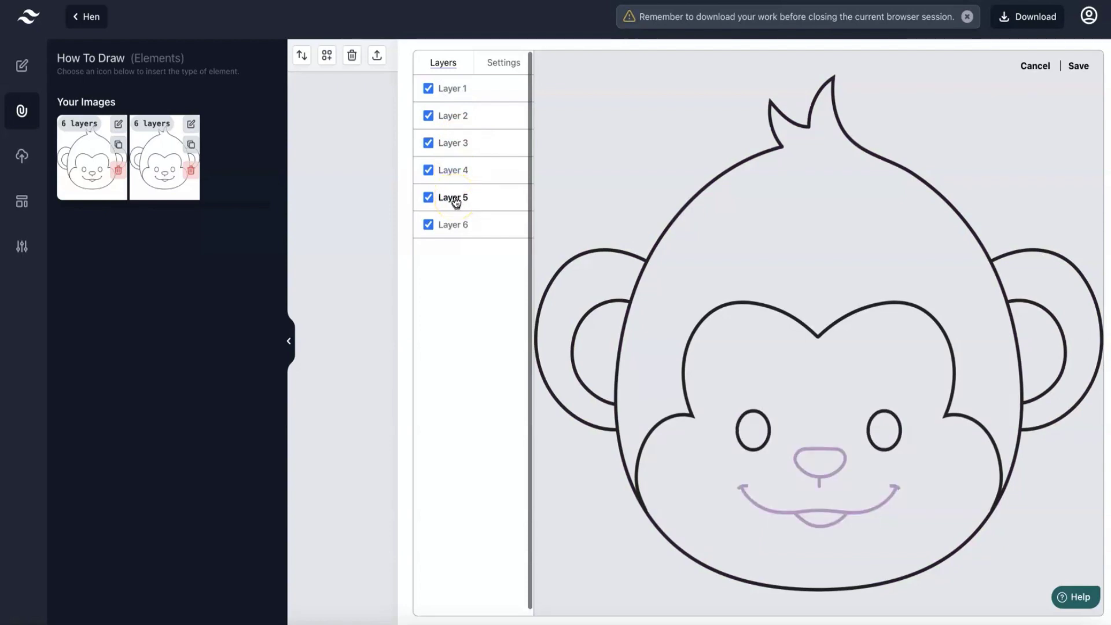
left_click(459, 231)
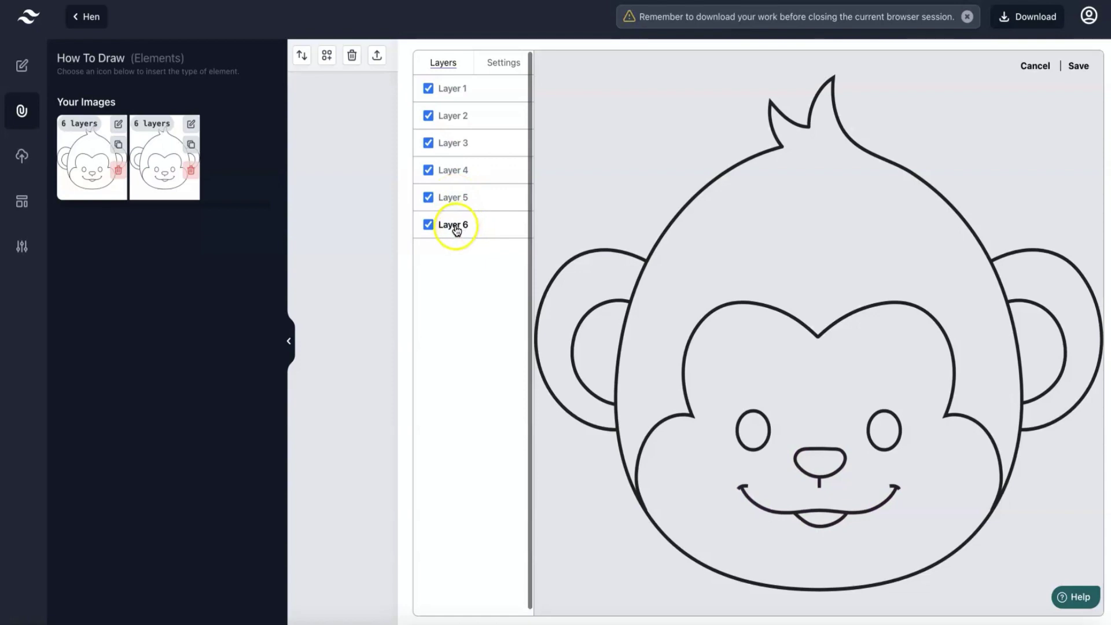
right_click(457, 230)
left_click(465, 406)
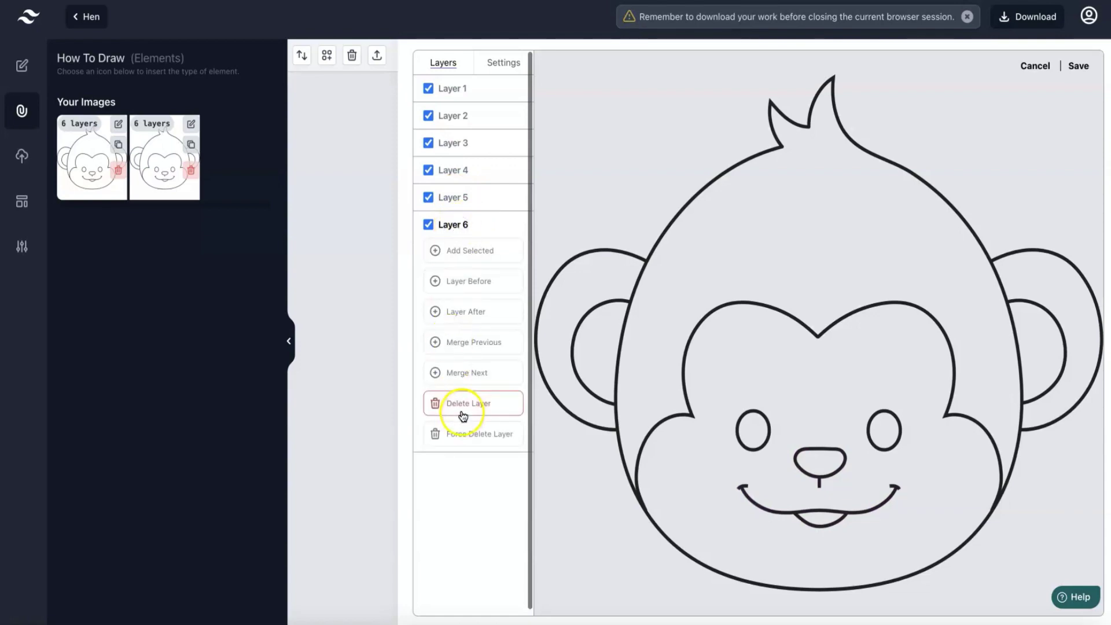
left_click(466, 408)
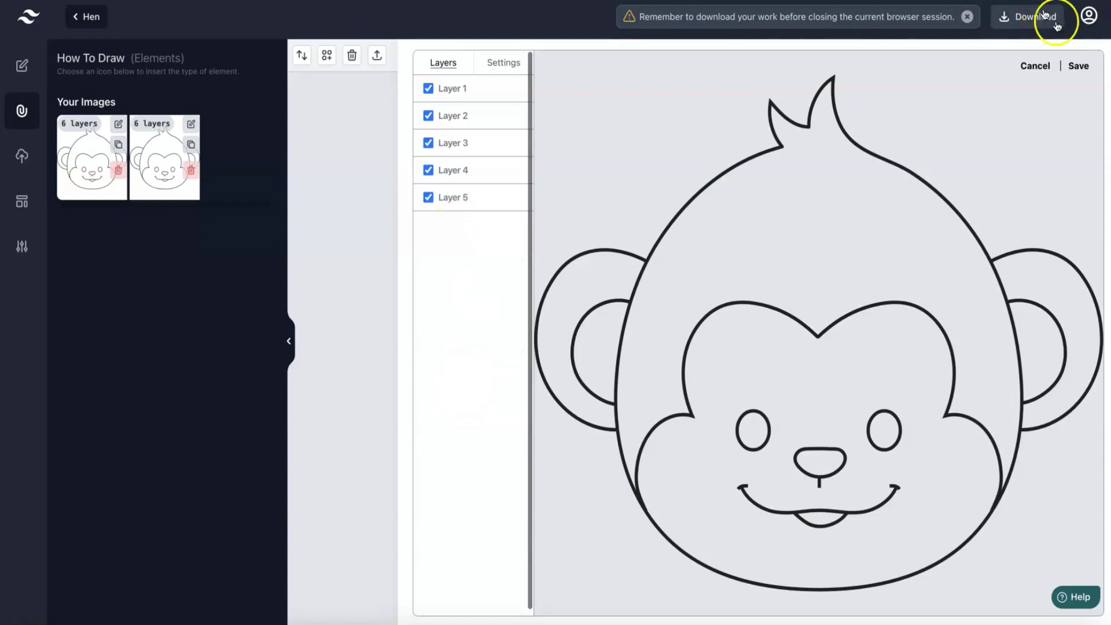
left_click(1082, 65)
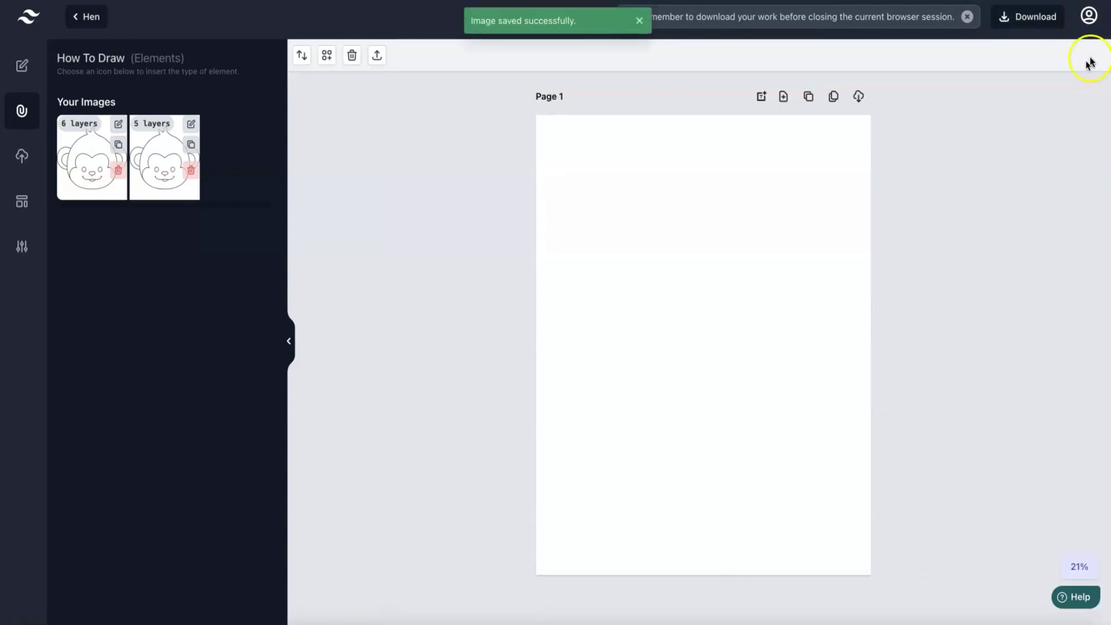
Browse the page templates and load the five-step design with arrows zigzagging through a single central box
left_click(25, 209)
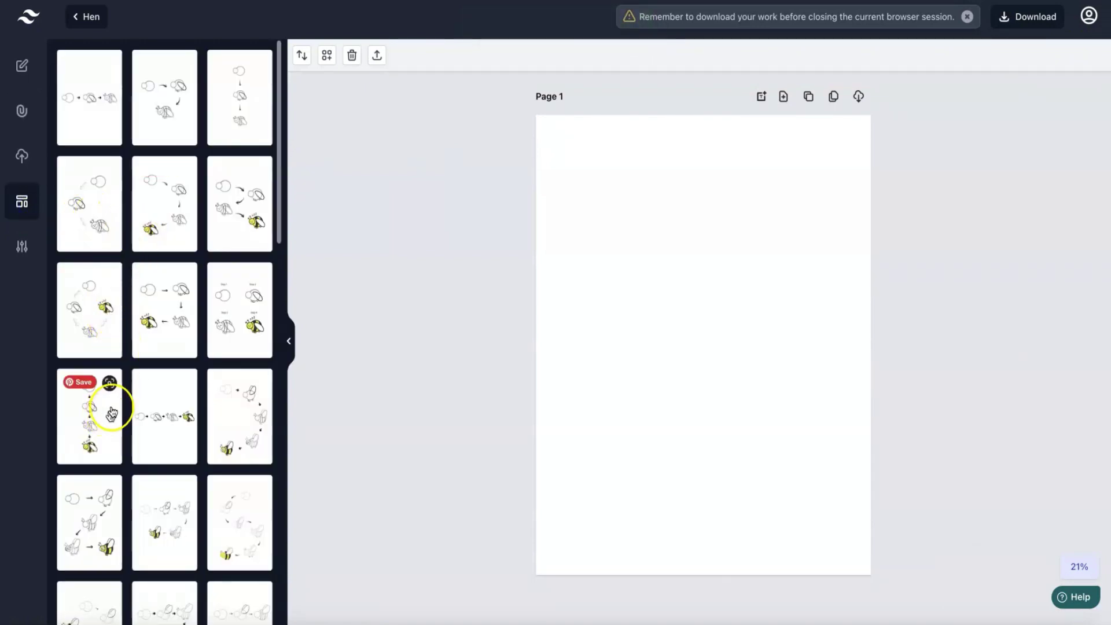
scroll(106, 406, "down", 3)
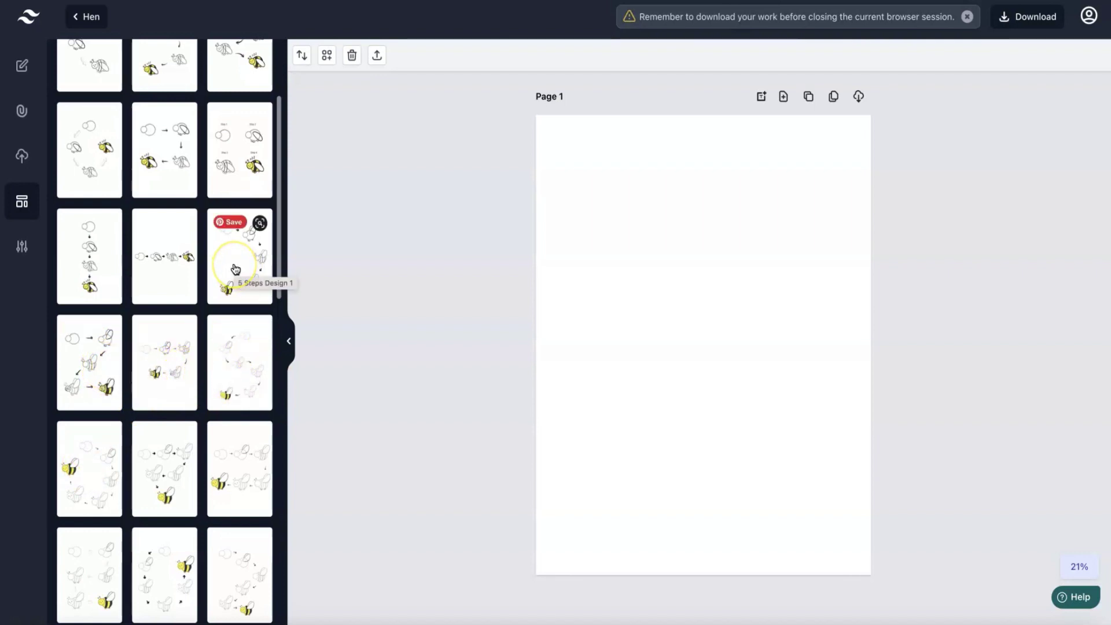
left_click(85, 383)
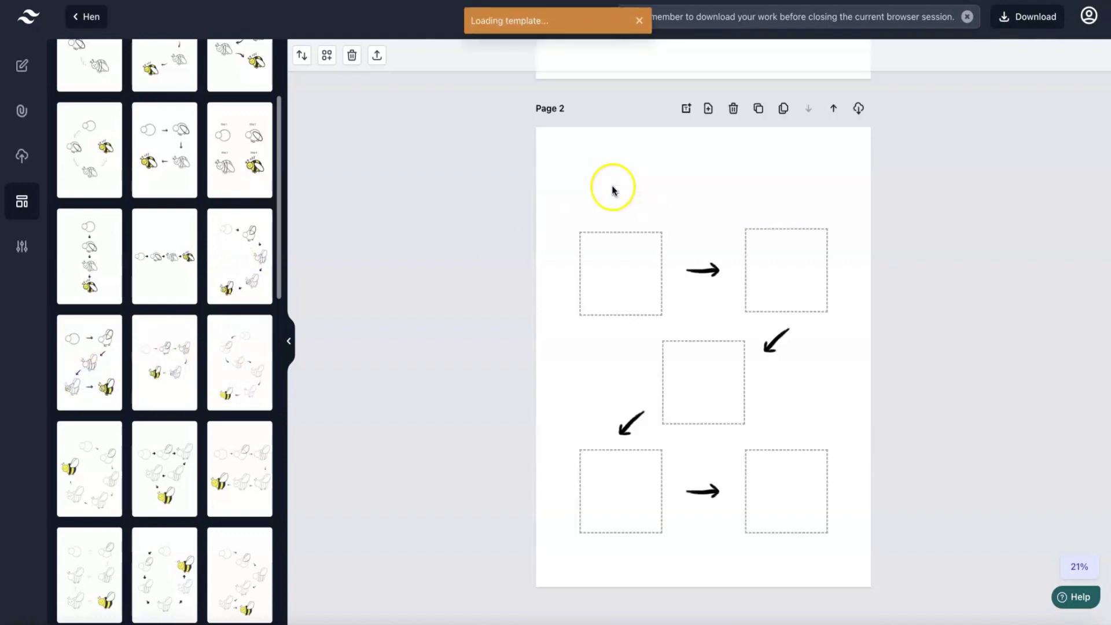
Bulk clone the five-step template page with the Step By Step Layers option, using the 5-layer monkey image
left_click(784, 110)
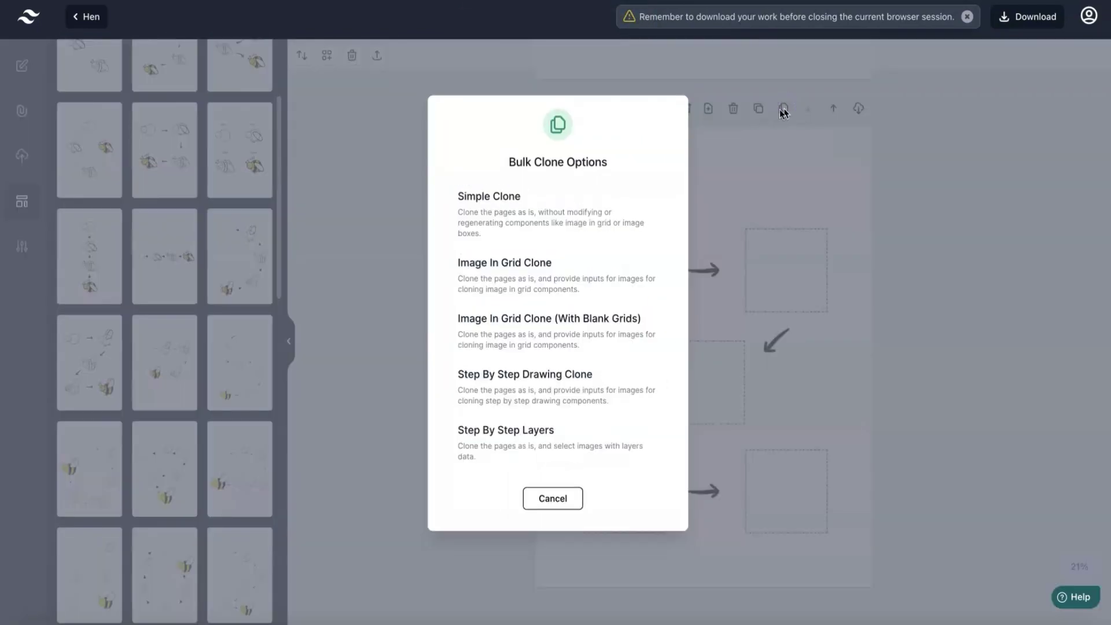
left_click(508, 432)
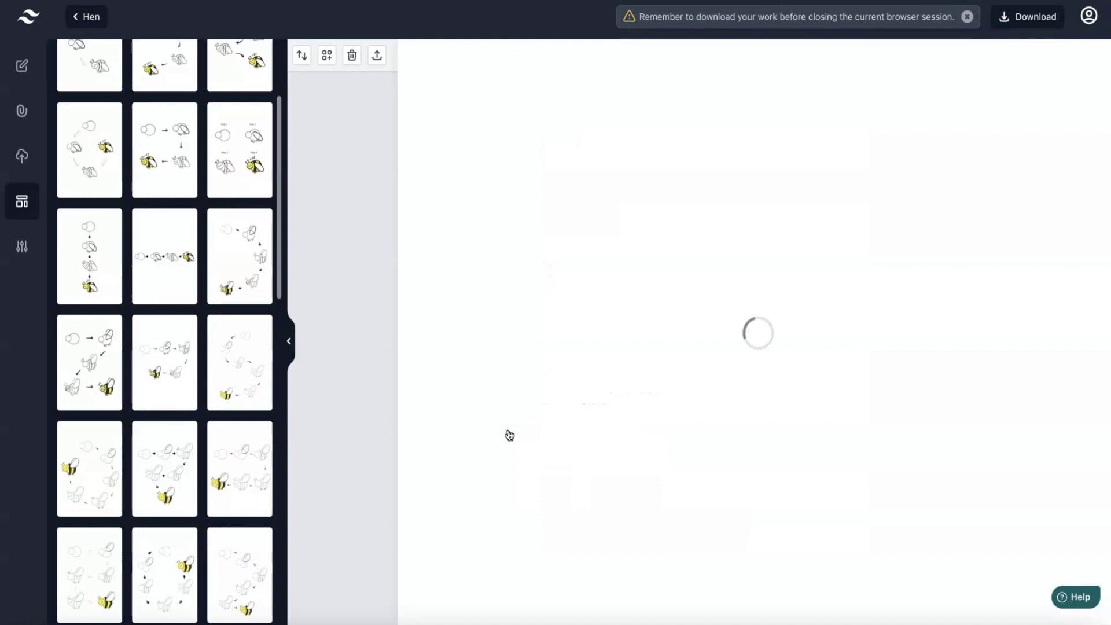
left_click(597, 209)
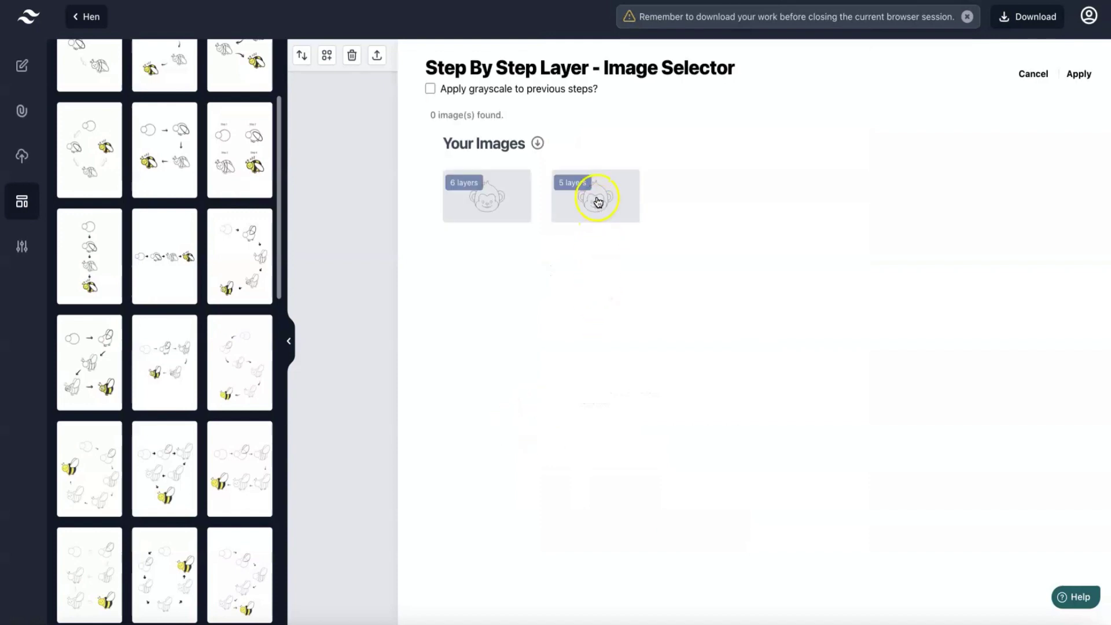
left_click(1074, 74)
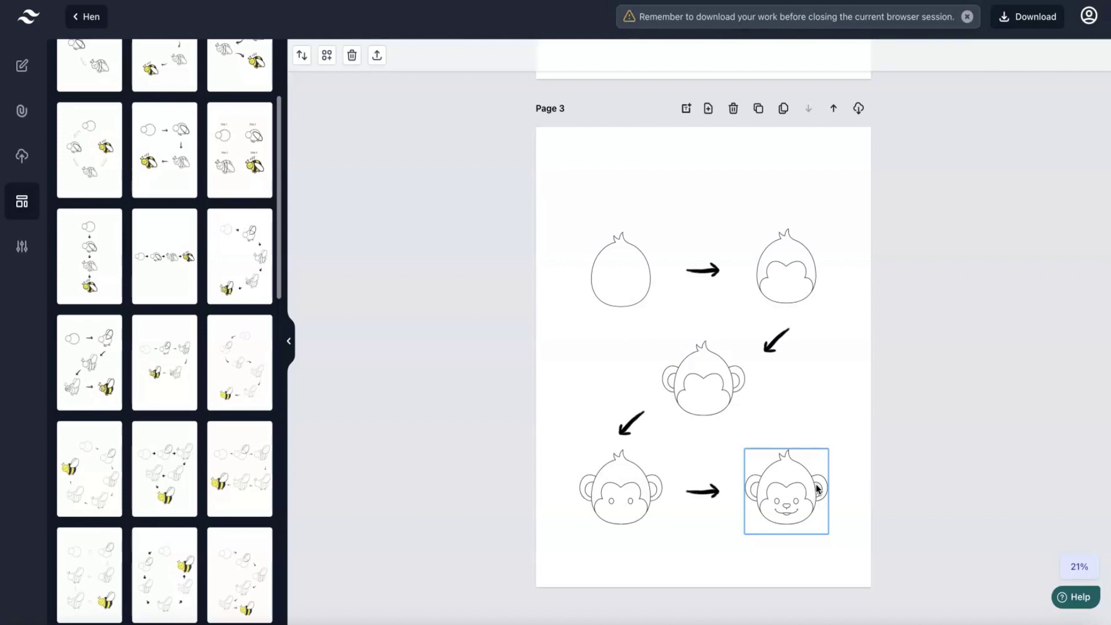
left_click(700, 463)
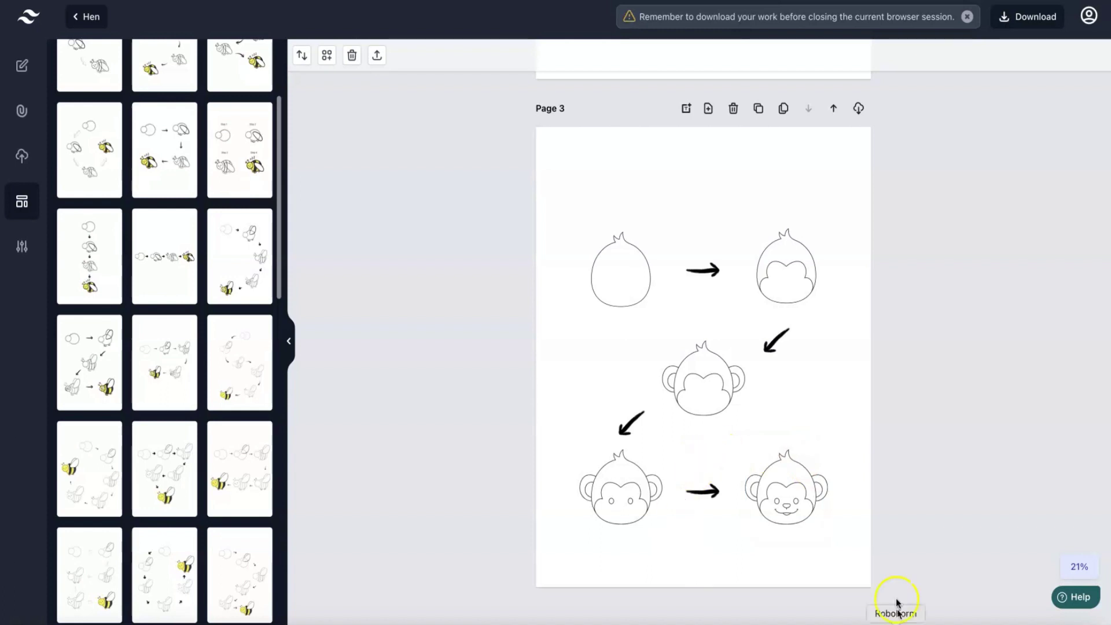
Return to Split To Steps and open the SVGS For How To Draw folder inside Creating Images In Affinity Designer
left_click(22, 110)
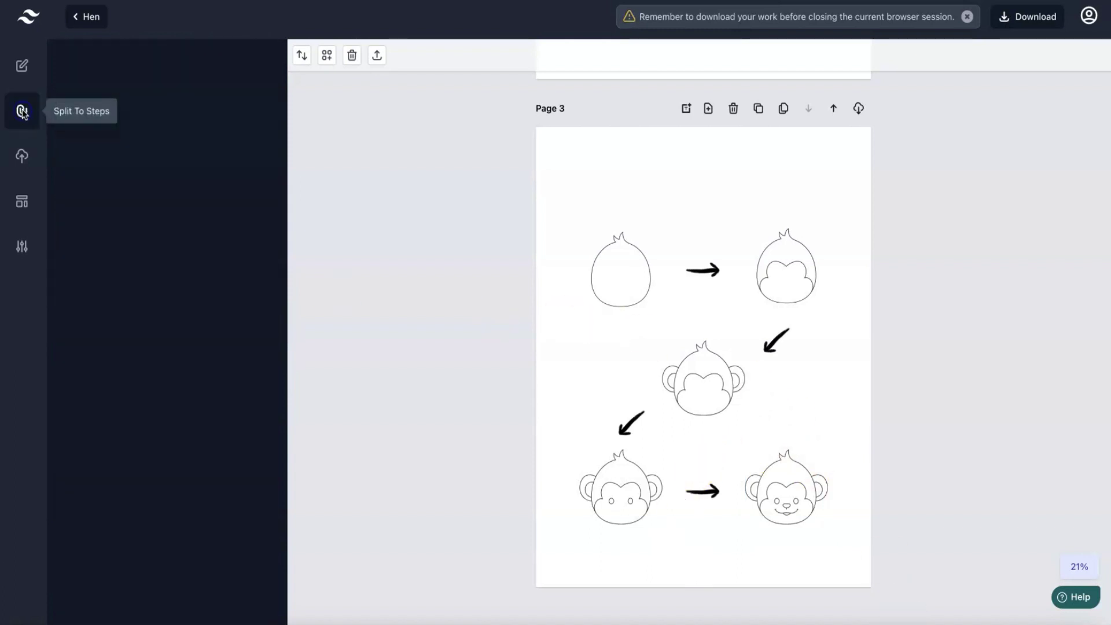
left_click(913, 594)
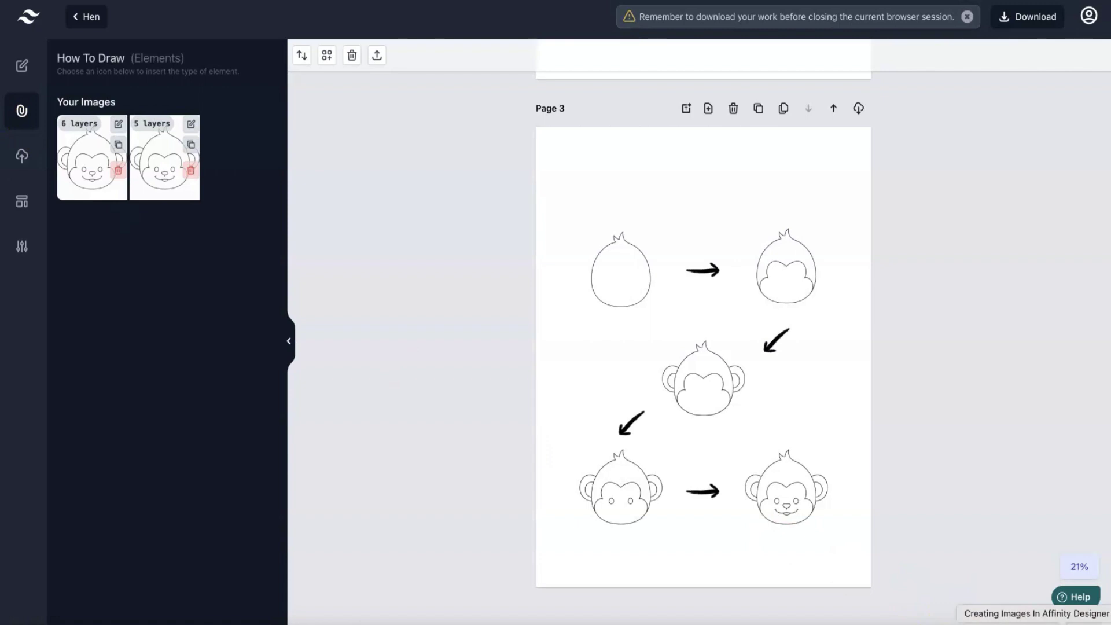
left_click(1036, 620)
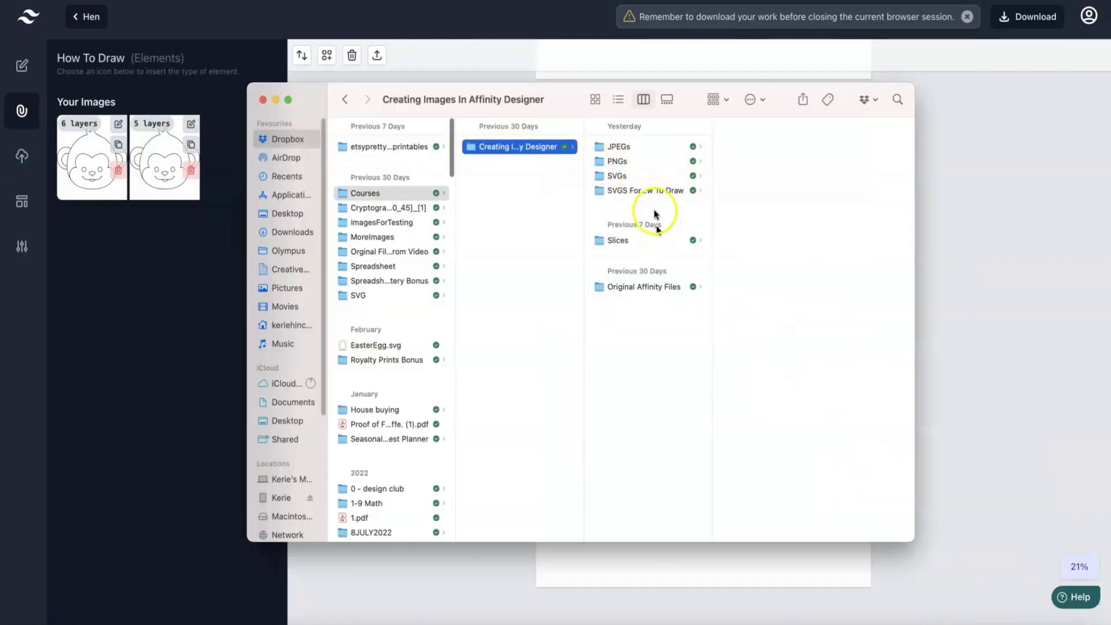
left_click(654, 194)
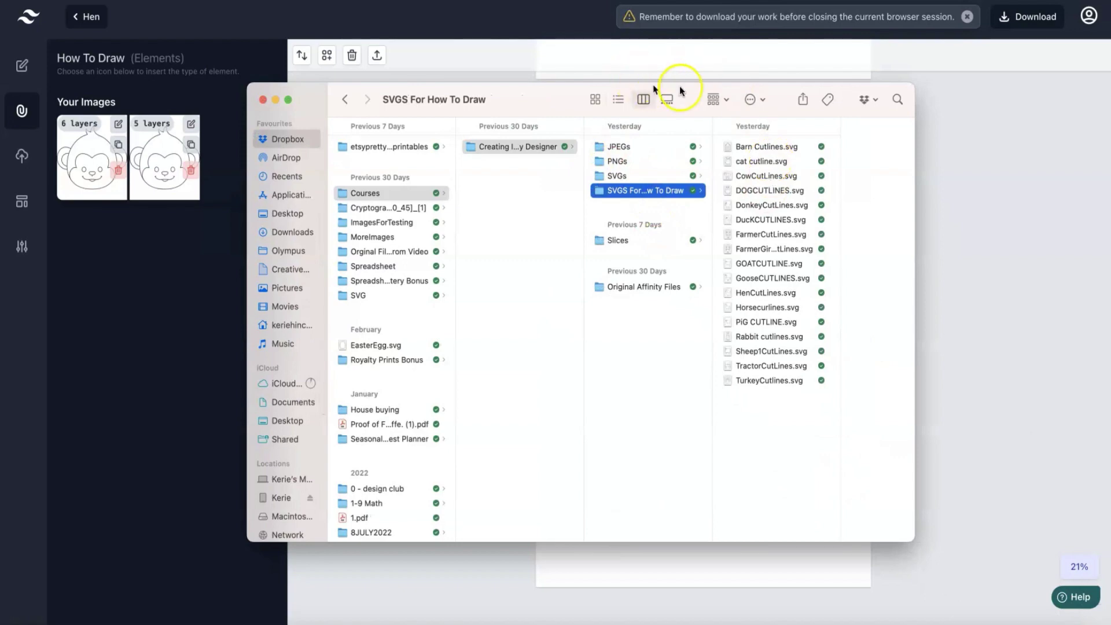
left_click_drag(688, 102, 769, 196)
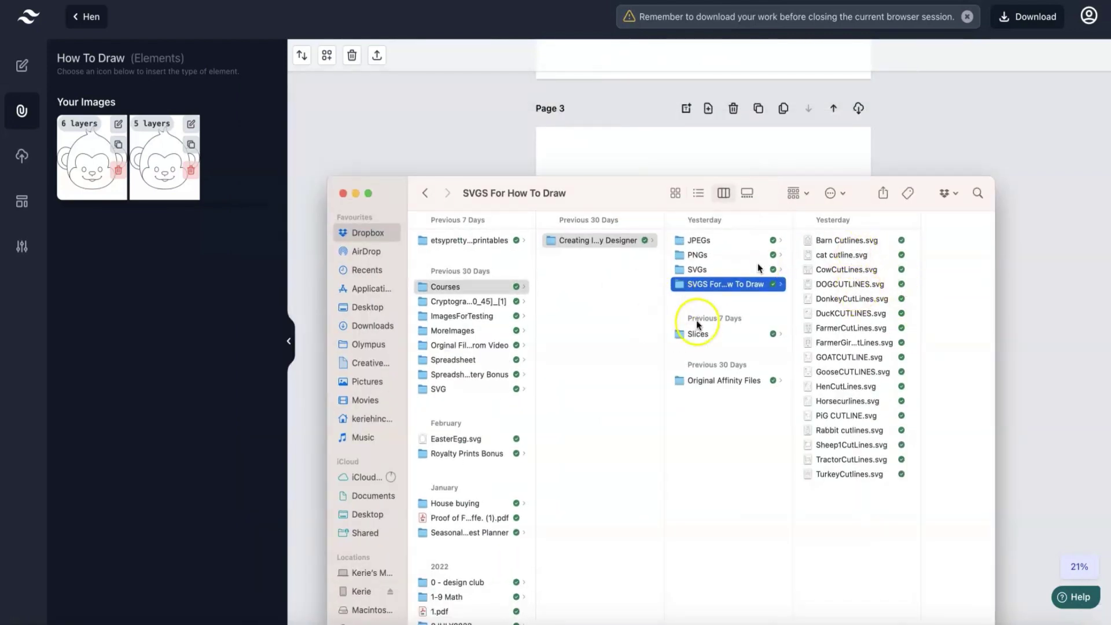
Upload cat cutline.svg from the SVGS For How To Draw folder as a step-by-step image
left_click(377, 56)
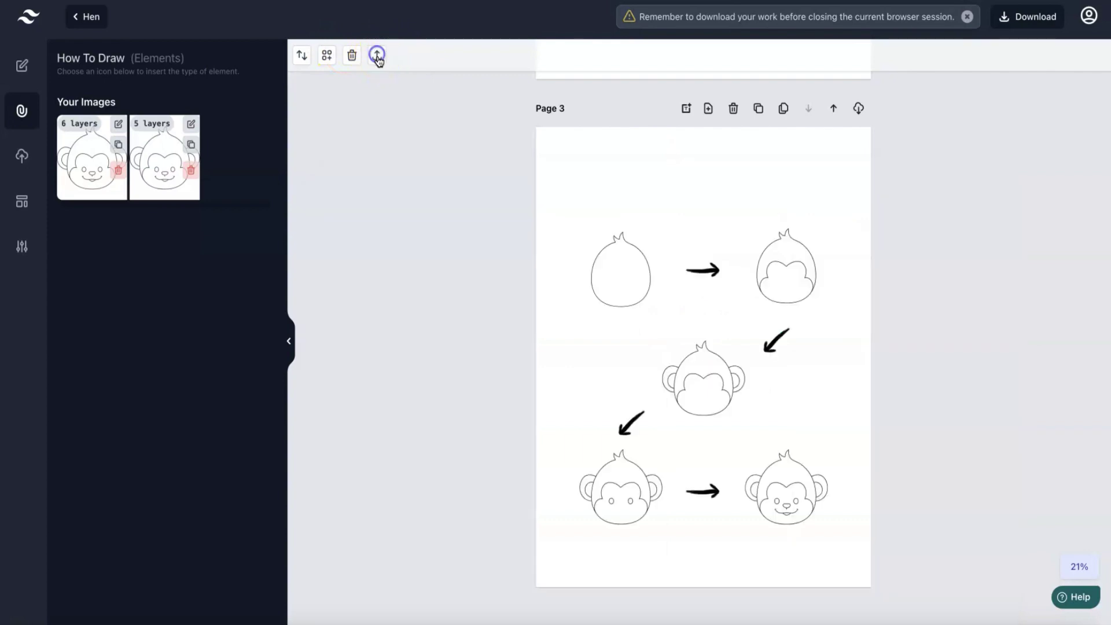
left_click(377, 56)
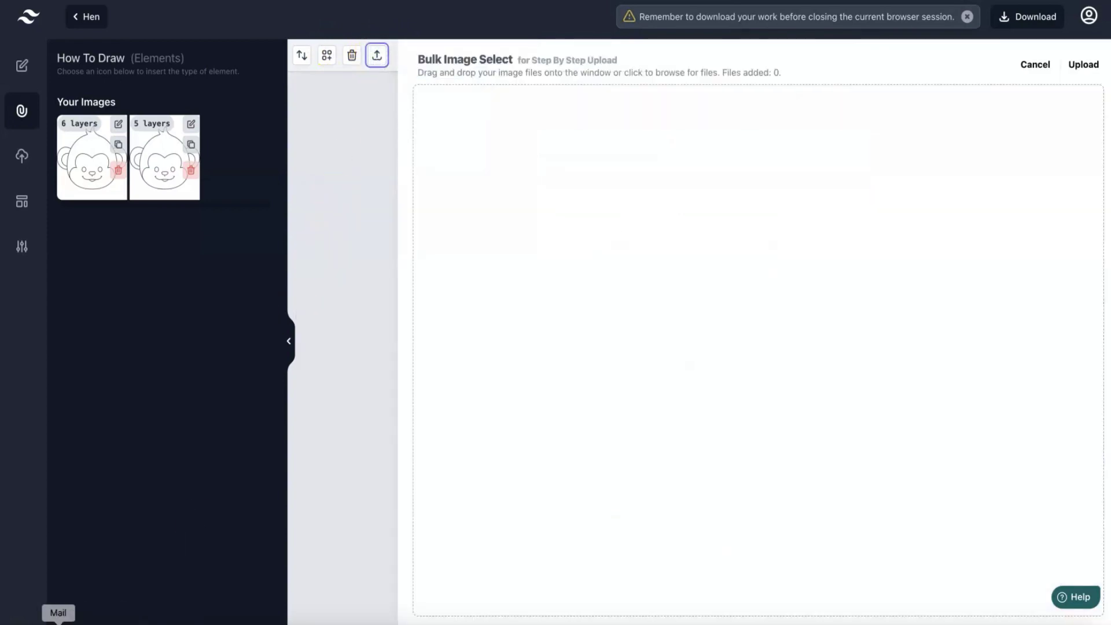
left_click(771, 409)
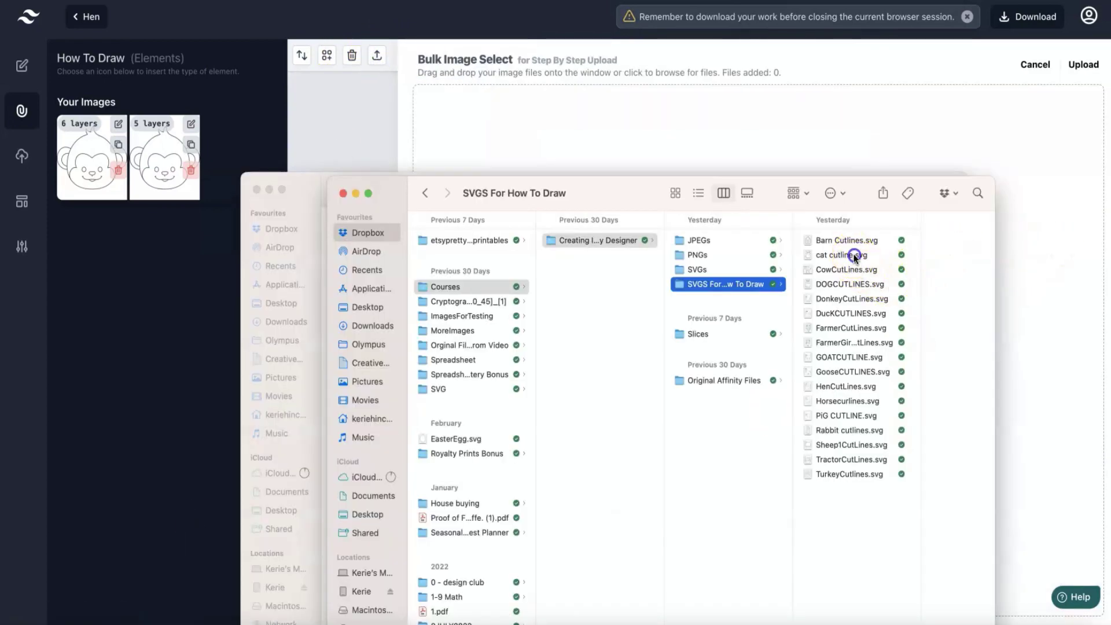
left_click(854, 256)
left_click_drag(794, 254, 571, 129)
left_click(727, 119)
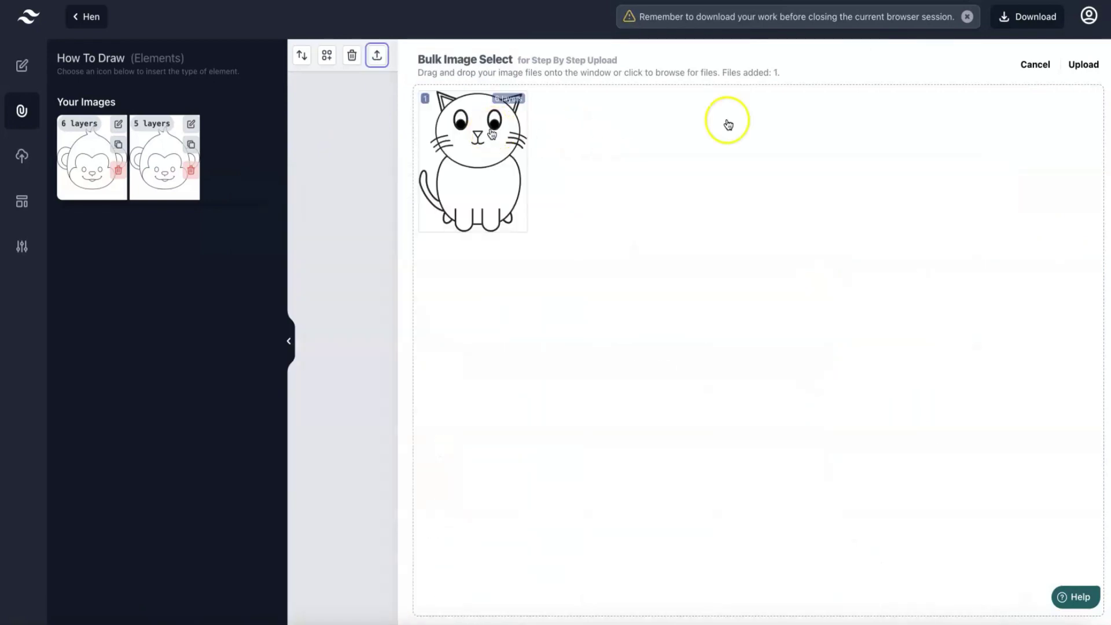
left_click(1089, 67)
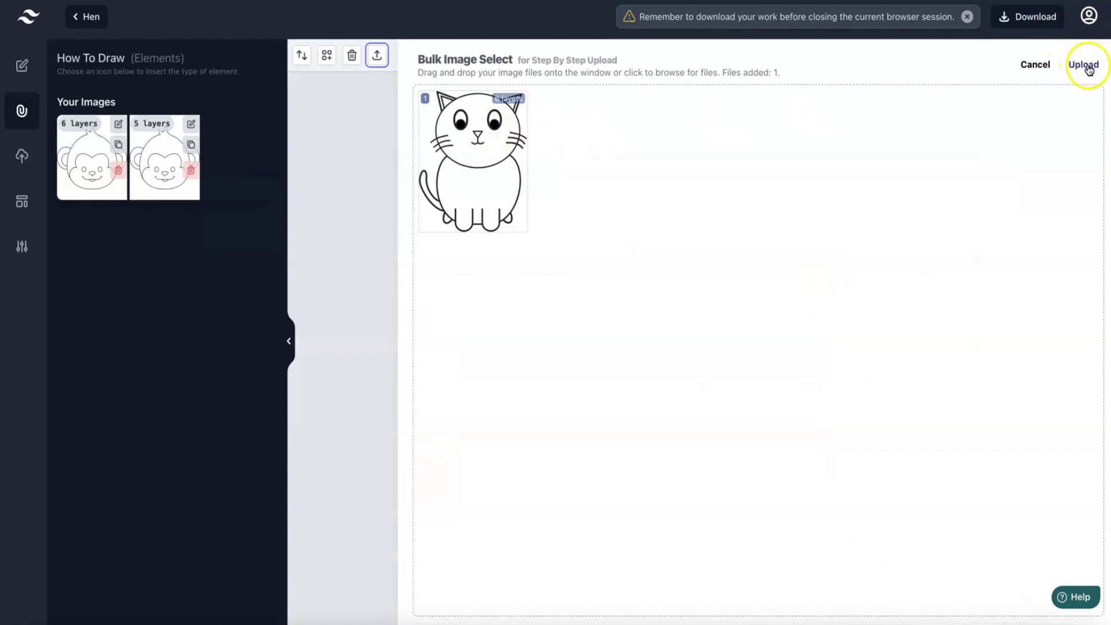
Duplicate the uploaded cat image and open the copy for layer editing
left_click(317, 192)
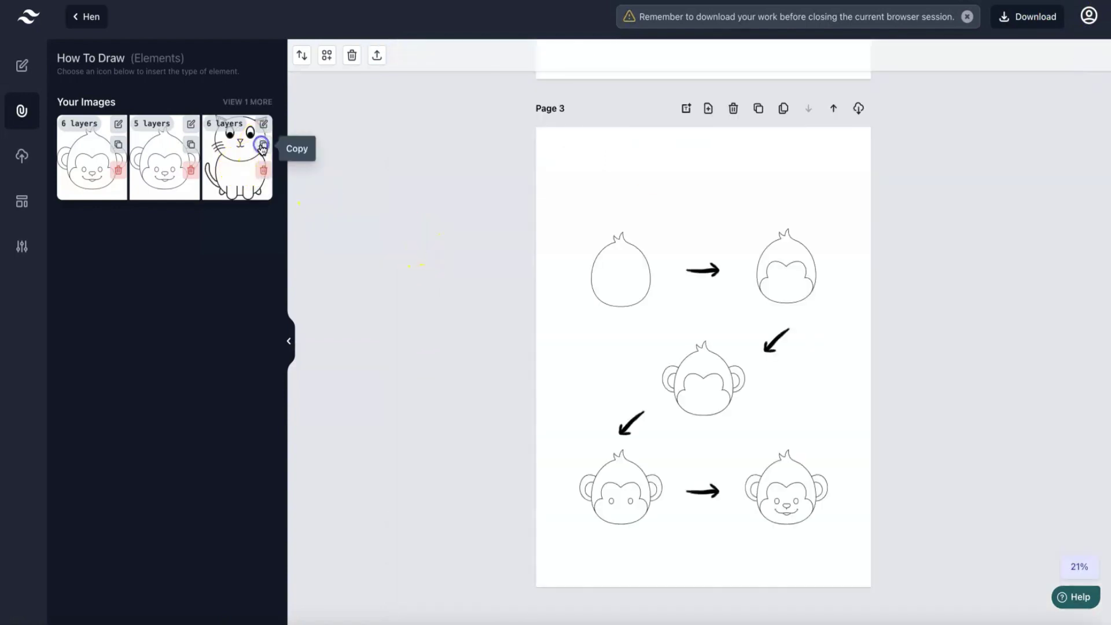
left_click(261, 97)
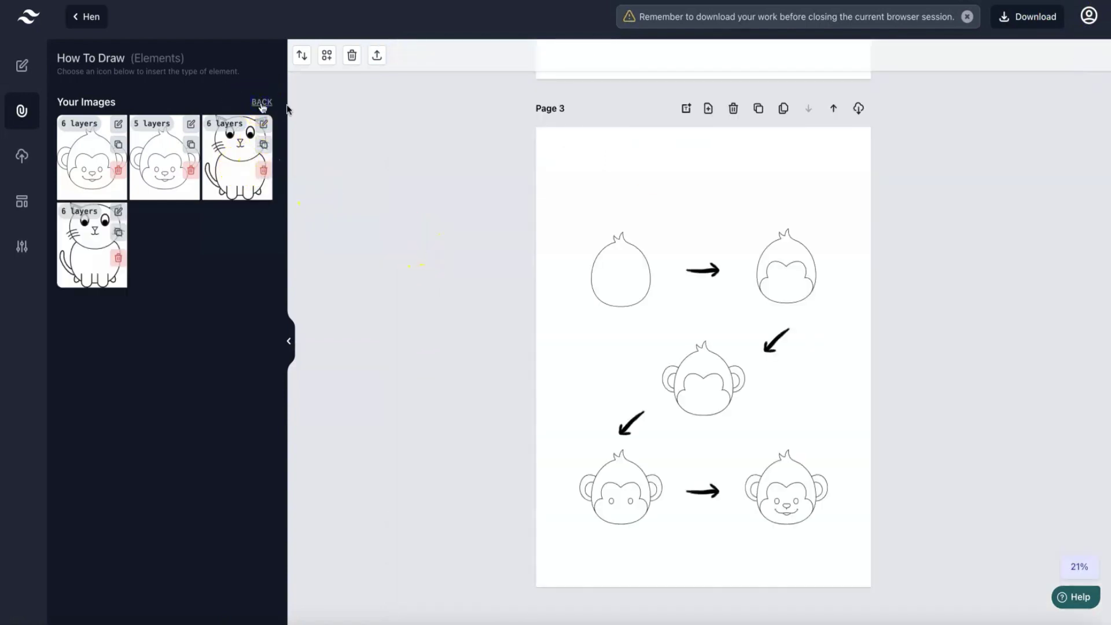
left_click(118, 214)
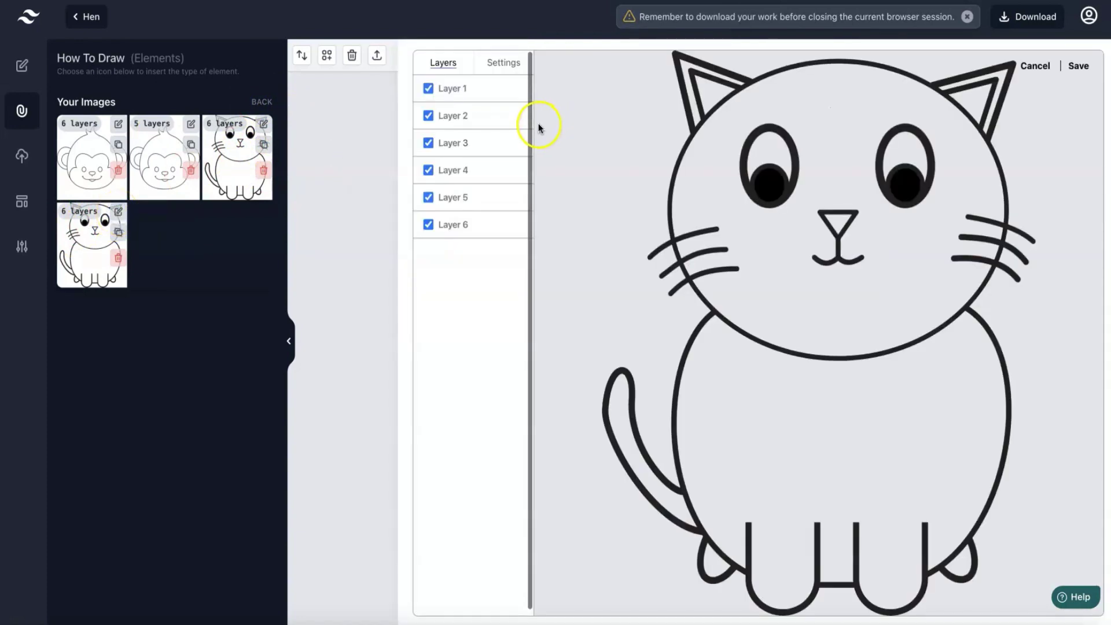
Examine which part of the cat each layer contains, from Layer 1 through Layer 6
left_click(473, 90)
left_click(466, 115)
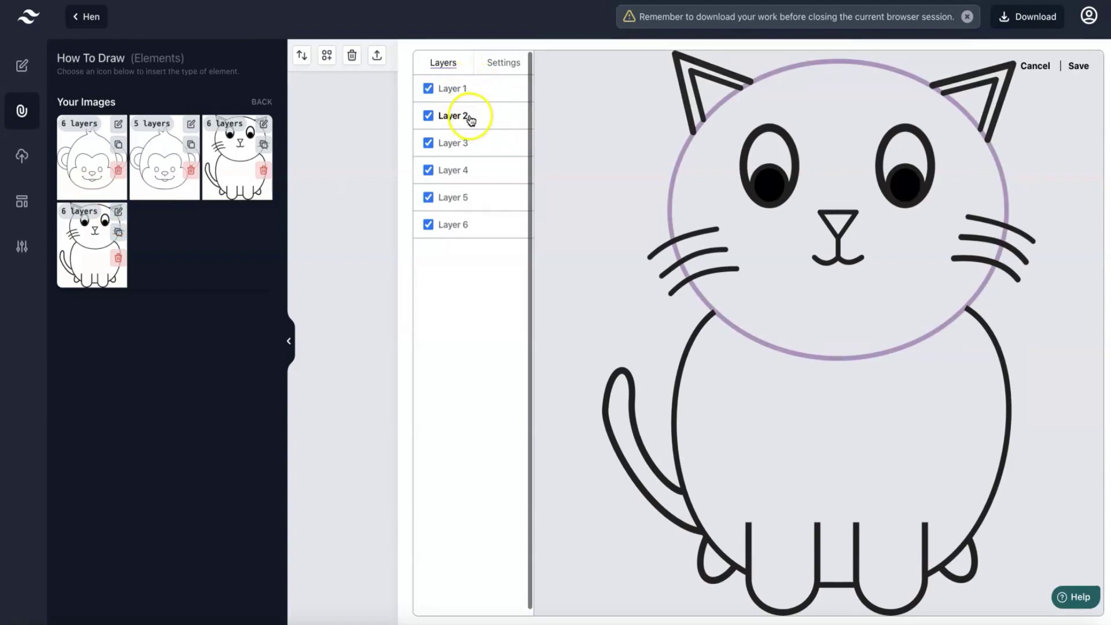
left_click(465, 134)
left_click(484, 92)
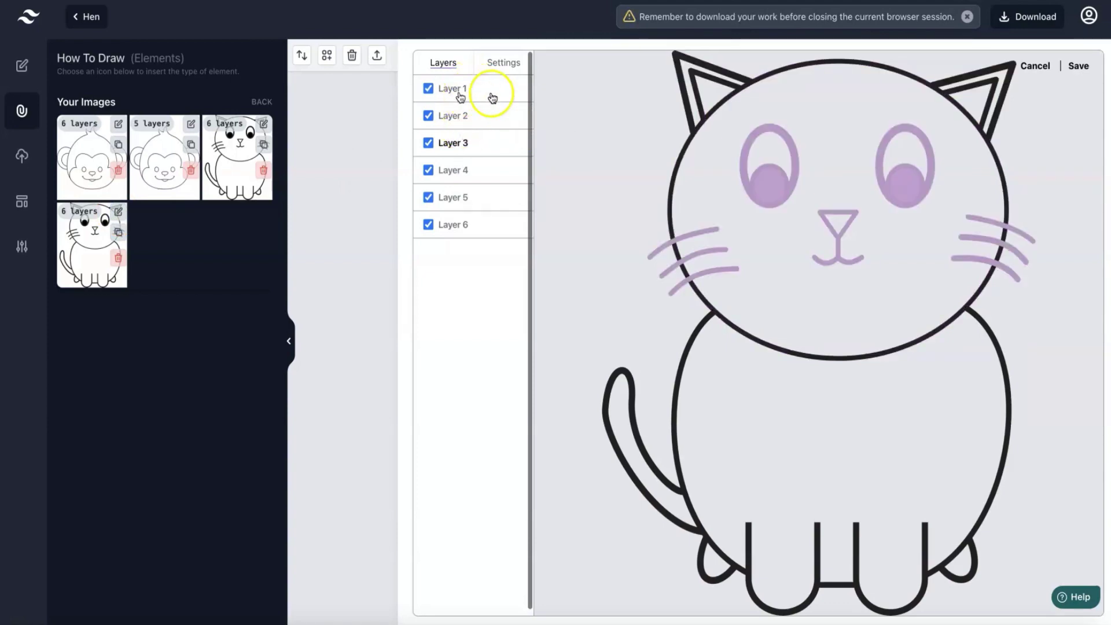
left_click(467, 119)
left_click(467, 142)
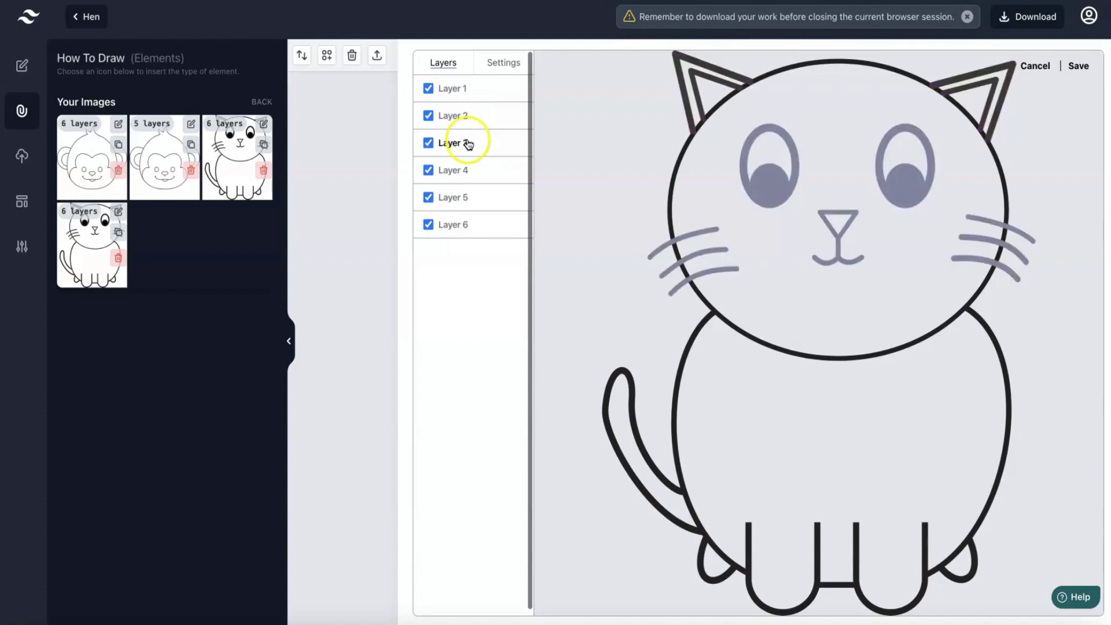
left_click(464, 168)
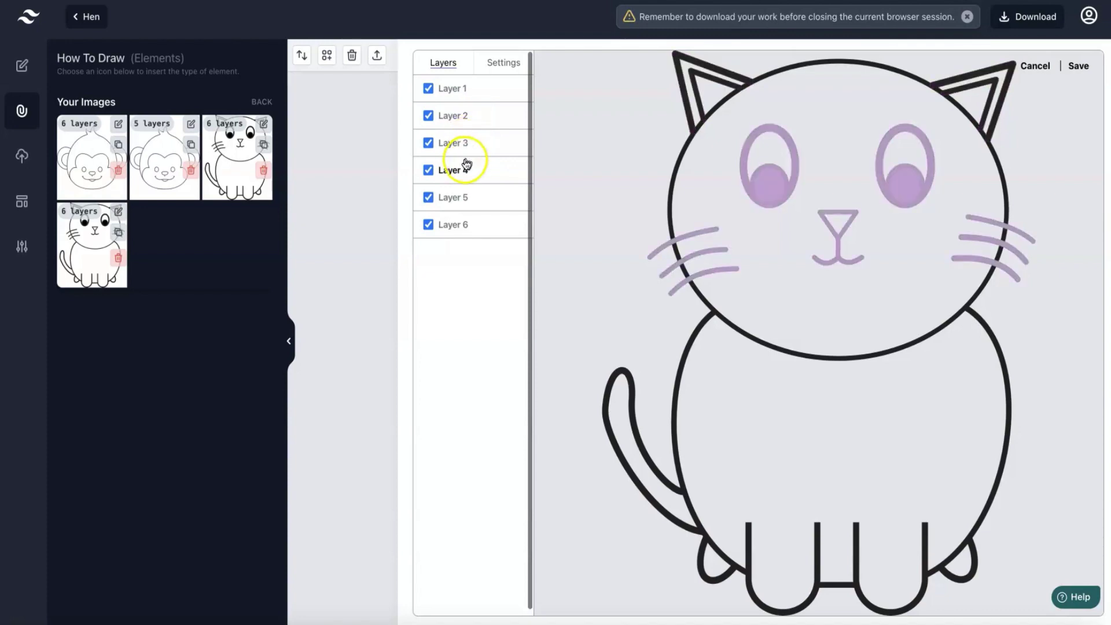
left_click(471, 113)
left_click(480, 96)
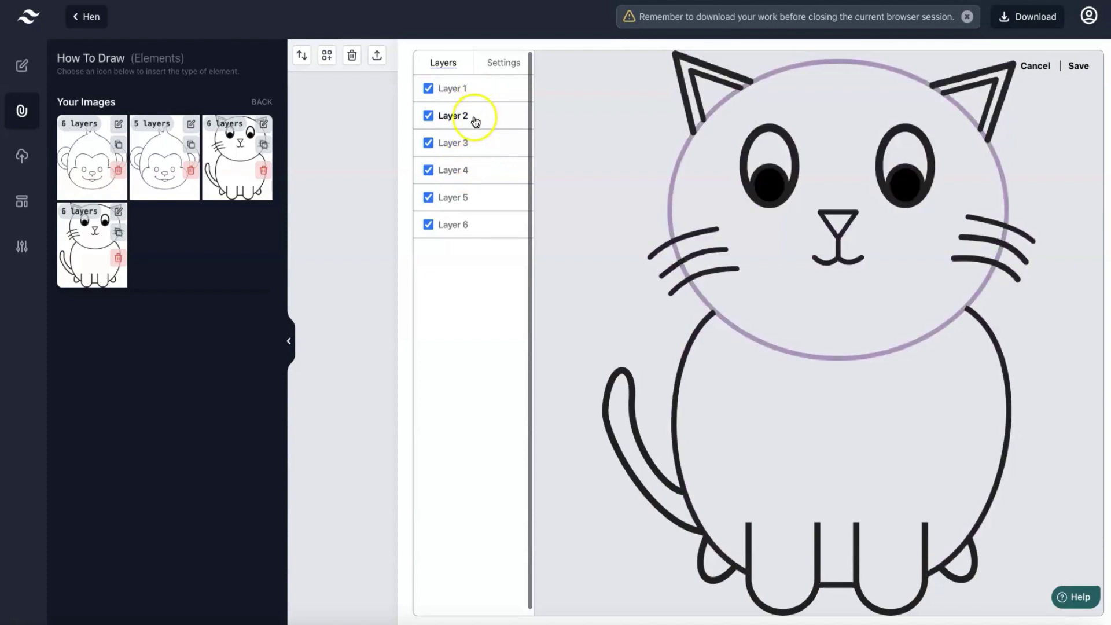
left_click(478, 114)
left_click(473, 139)
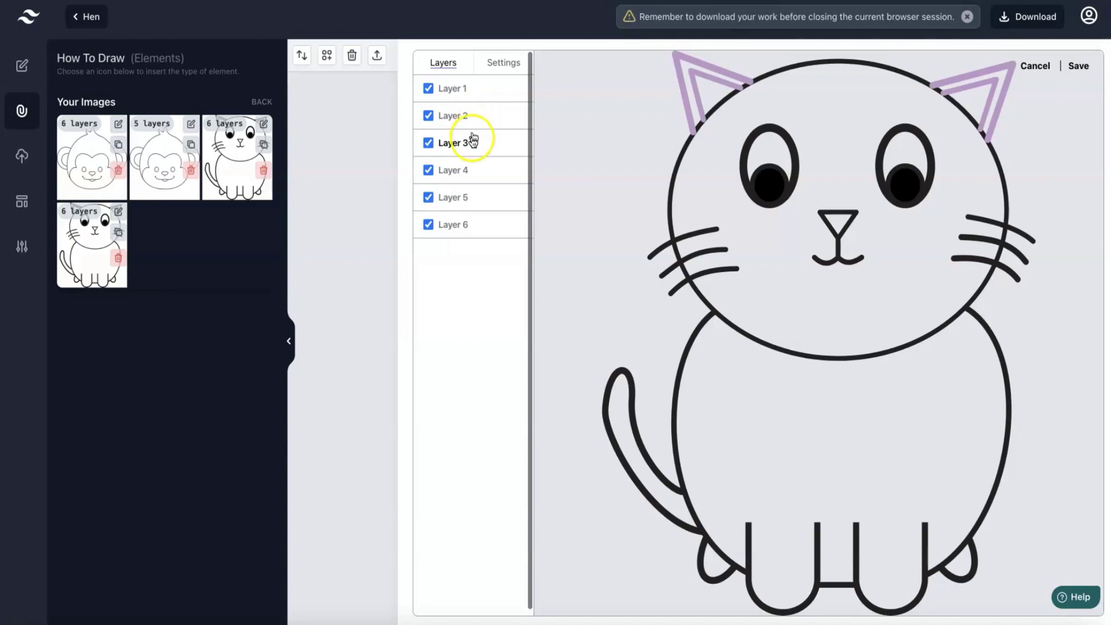
left_click(472, 173)
left_click(465, 198)
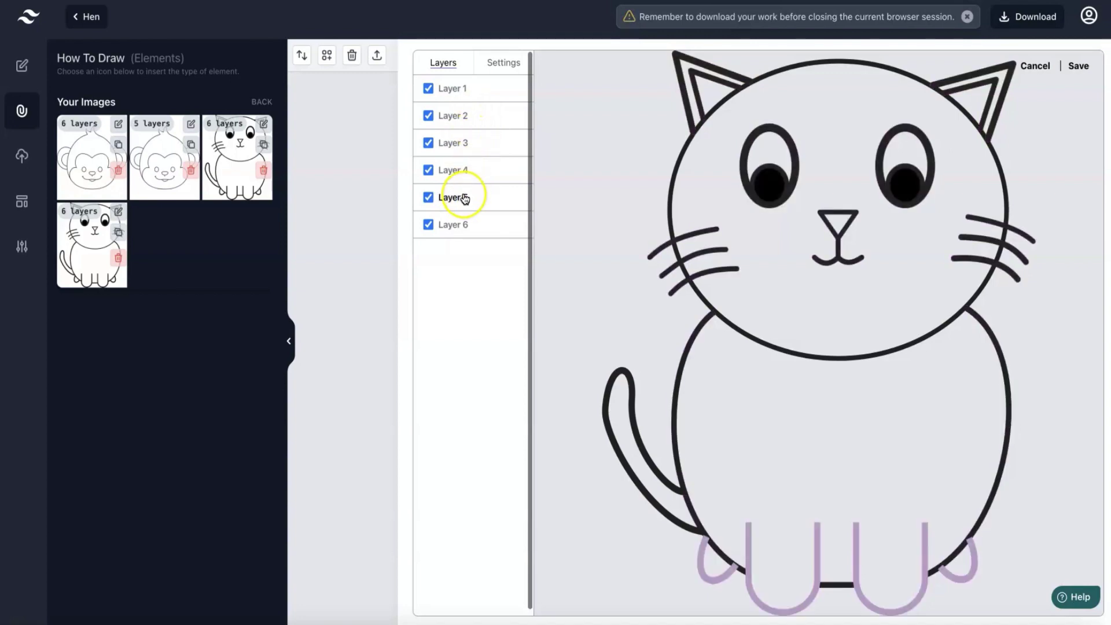
left_click(461, 225)
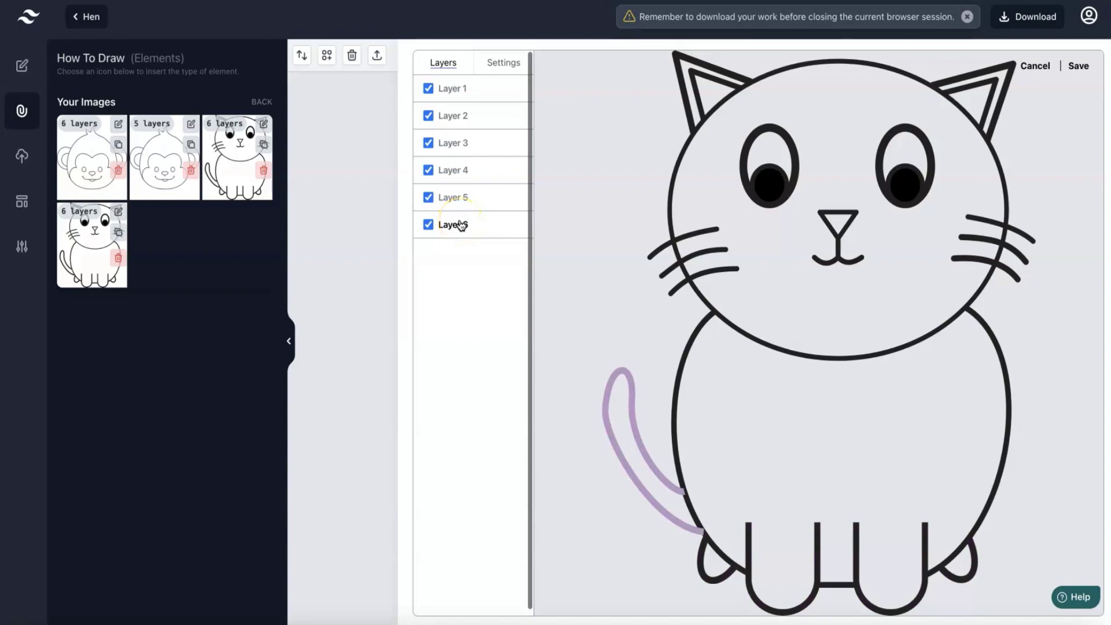
Review the layer editor's element, color and download settings and save the duplicated cat image
left_click(503, 63)
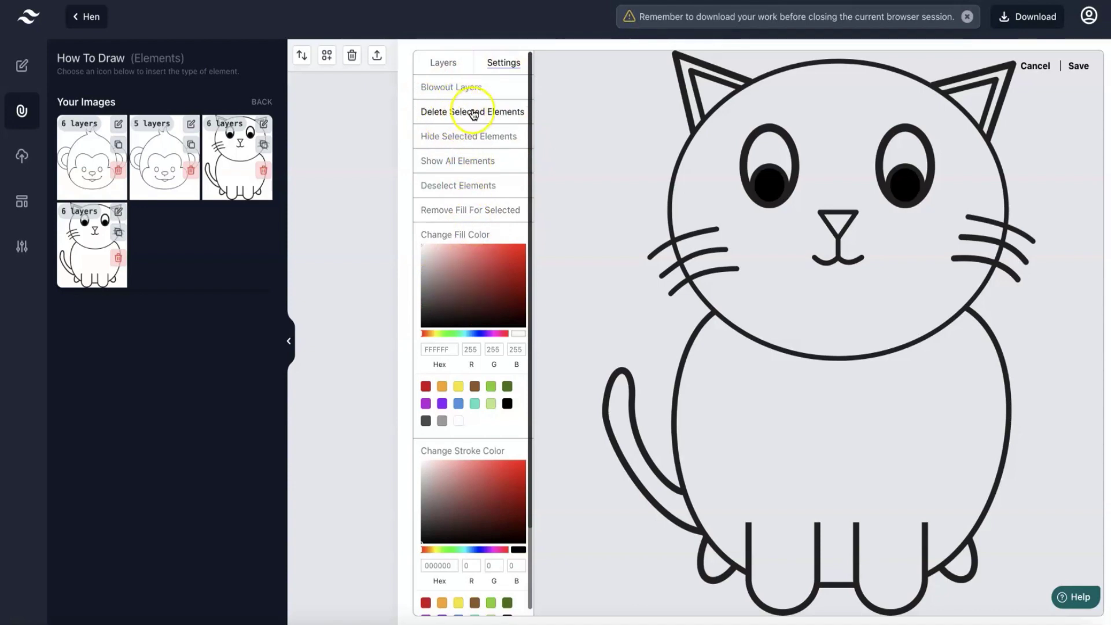
scroll(481, 121, "down", 2)
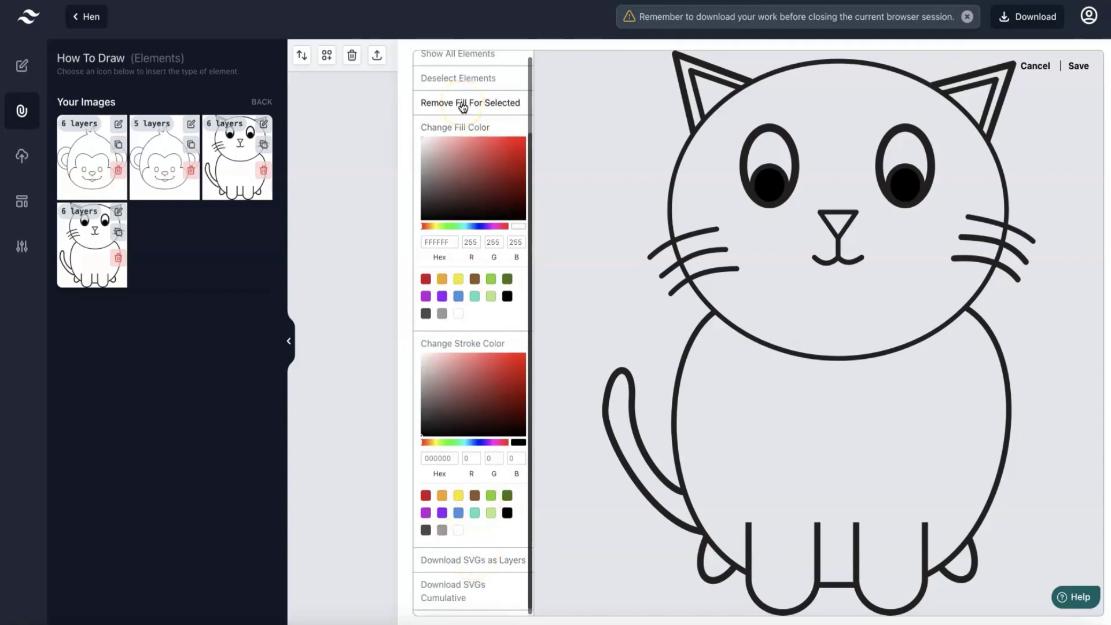
left_click(1080, 66)
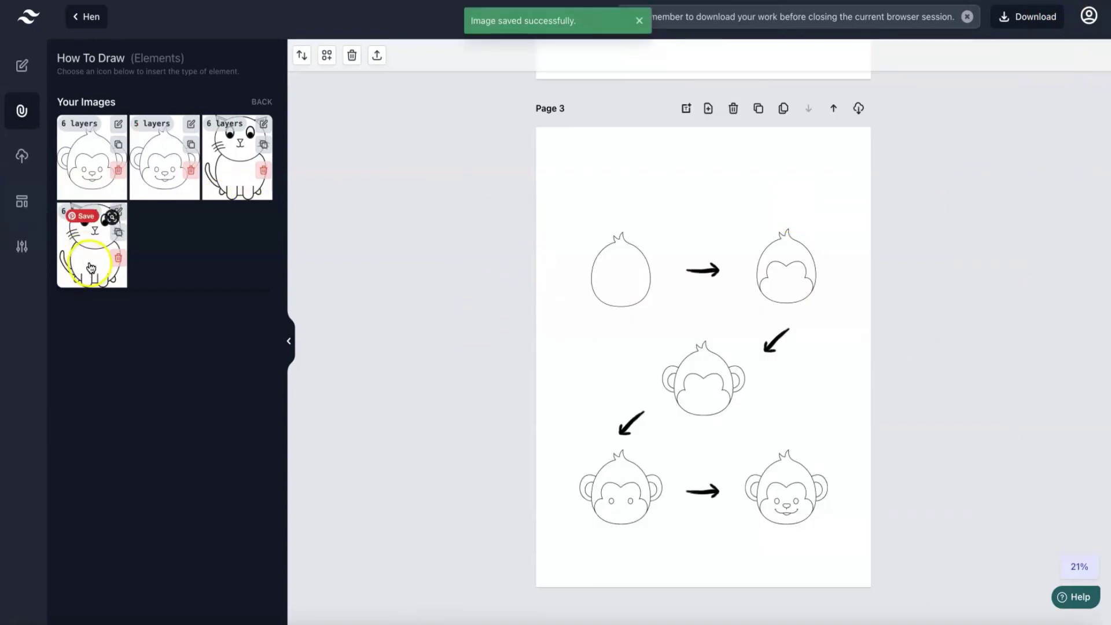
Load a bee template with six image boxes linked by arrows as a new page after the monkey page
left_click(28, 204)
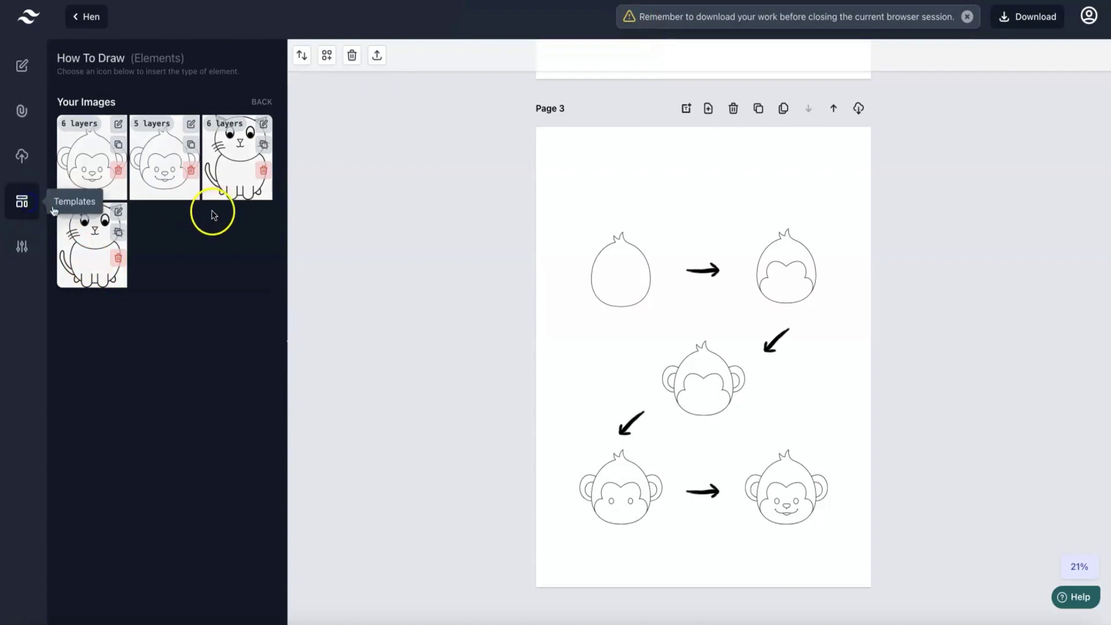
scroll(199, 221, "down", 2)
scroll(198, 222, "down", 6)
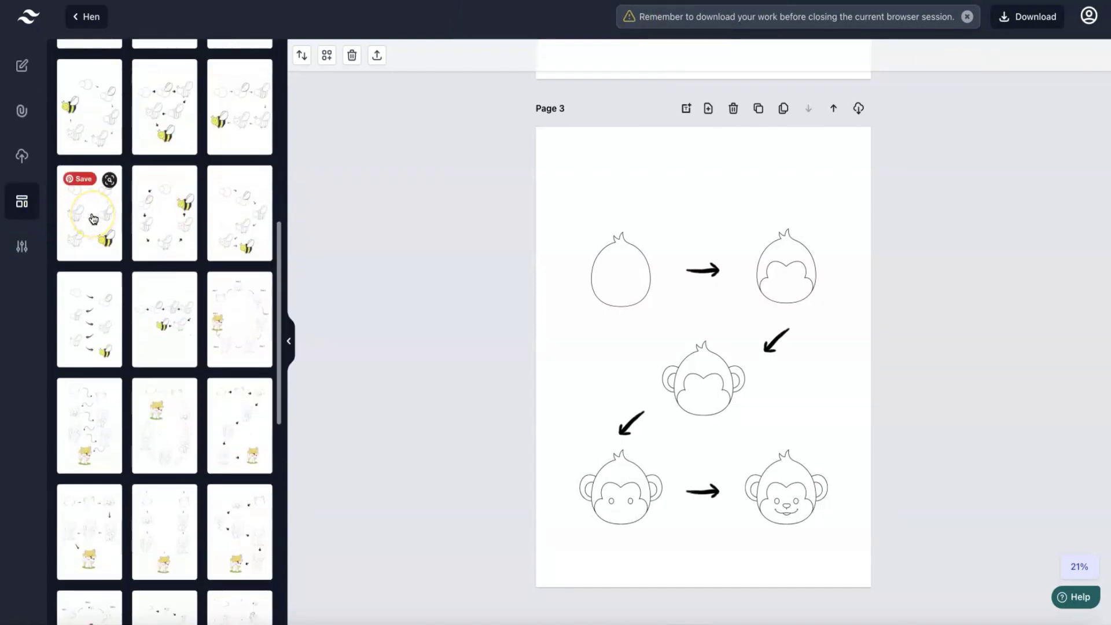
left_click(93, 219)
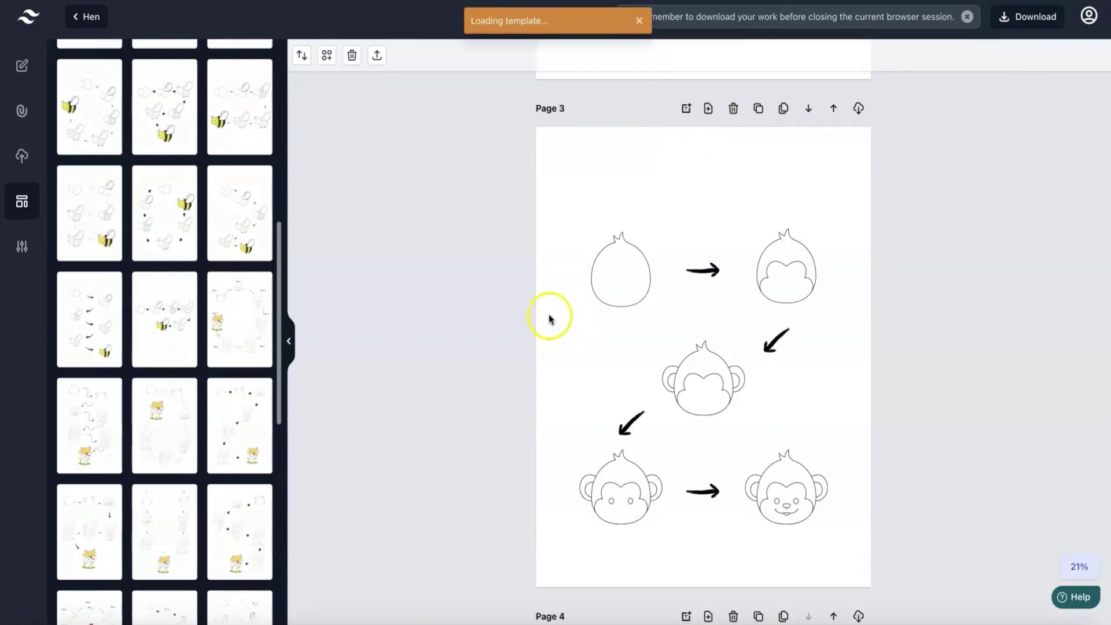
scroll(549, 314, "down", 6)
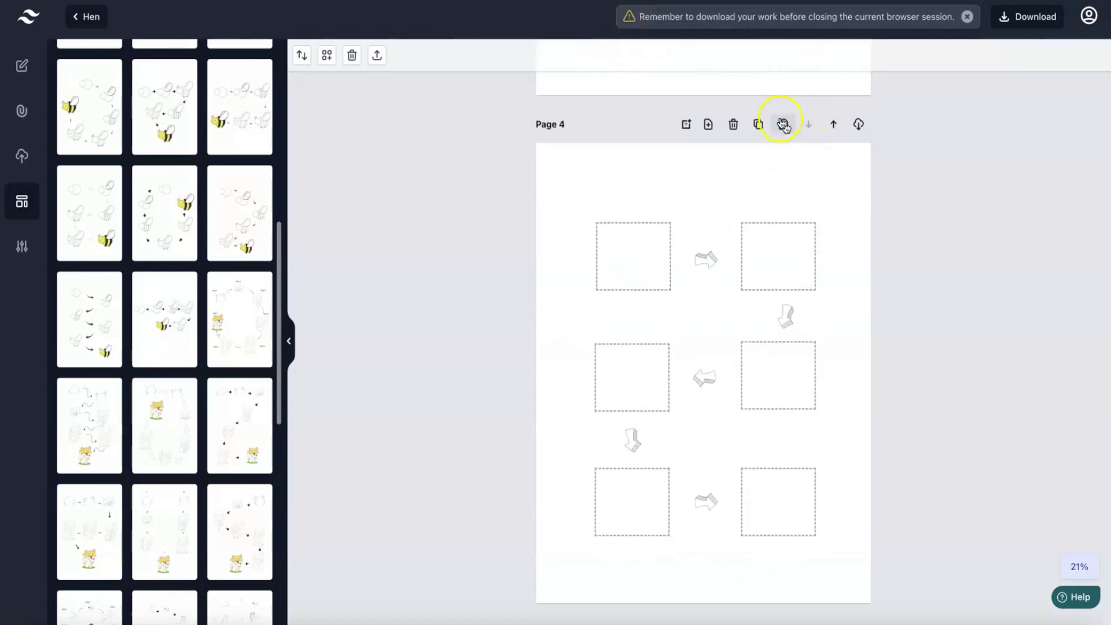
Bulk clone page 4 with Step By Step Layers, using the duplicated cat image and grayscale applied to previous steps
left_click(783, 123)
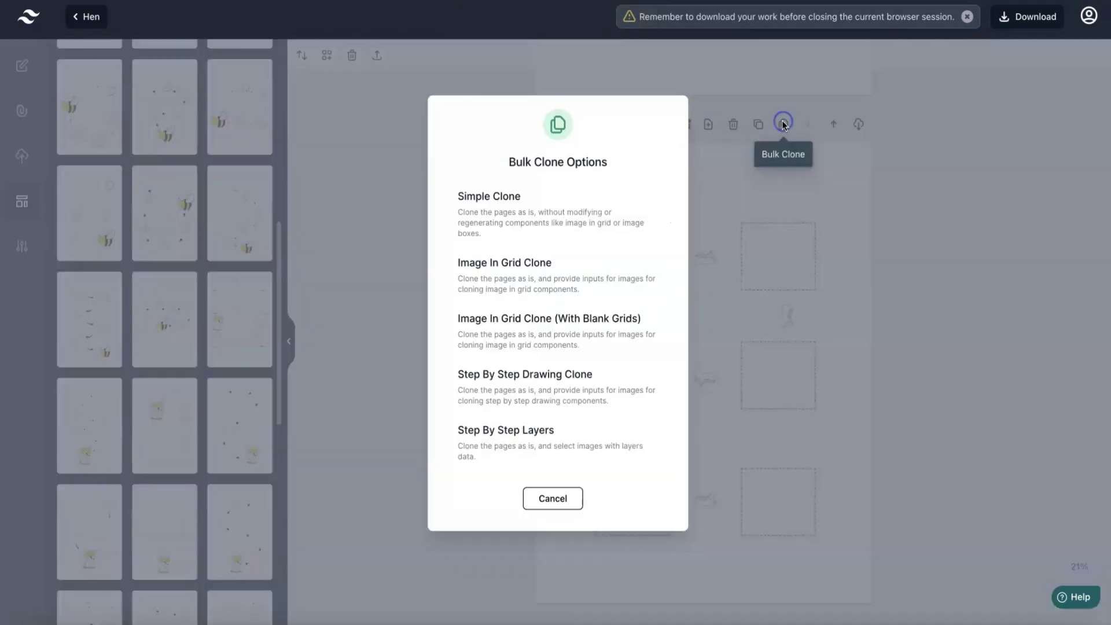
left_click(516, 439)
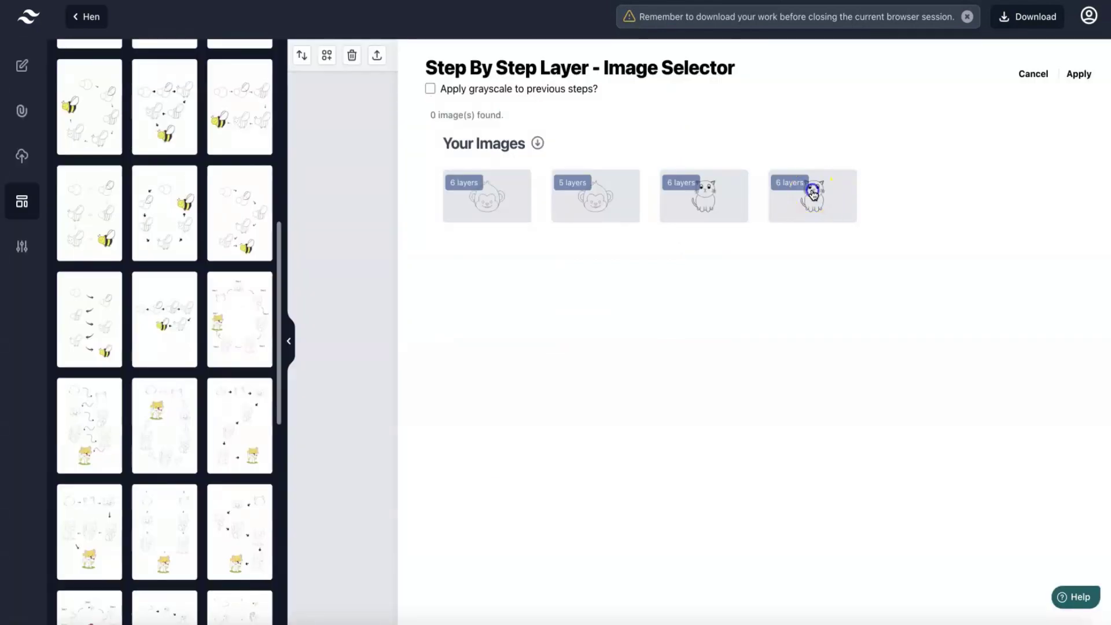
left_click(813, 192)
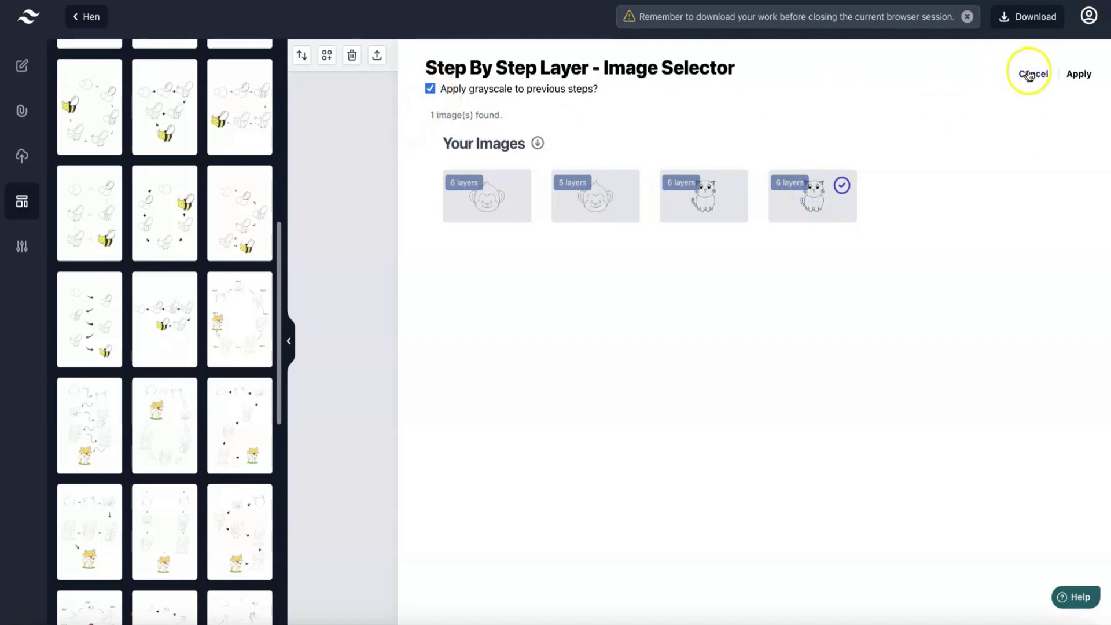
left_click(1079, 74)
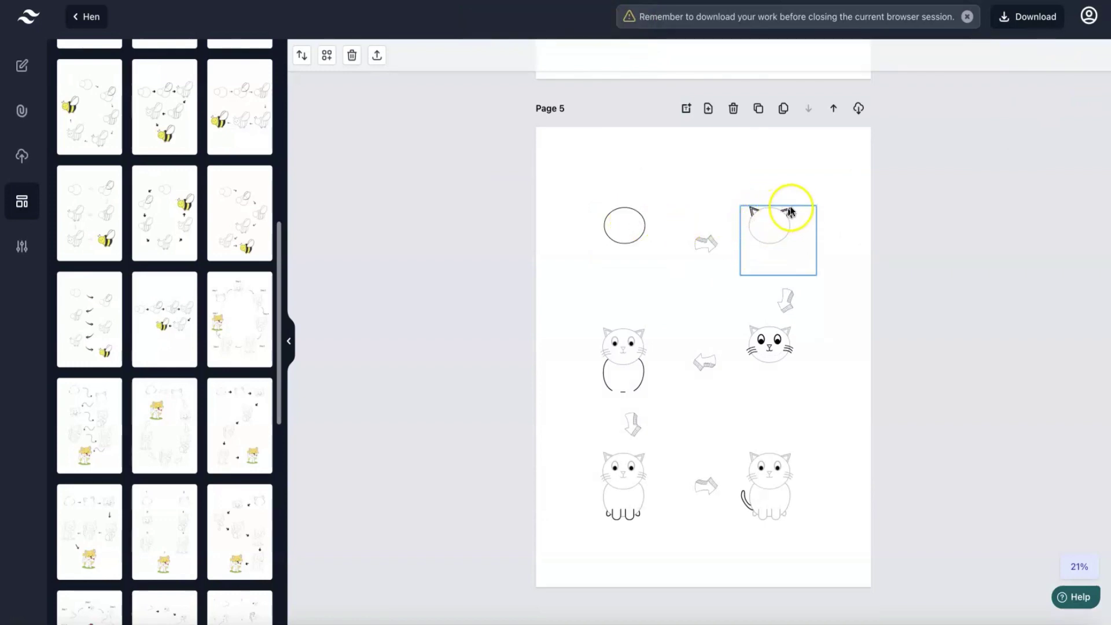
Lock the image boxes on page 5 together and enlarge all six cat drawings at once
left_click(639, 233)
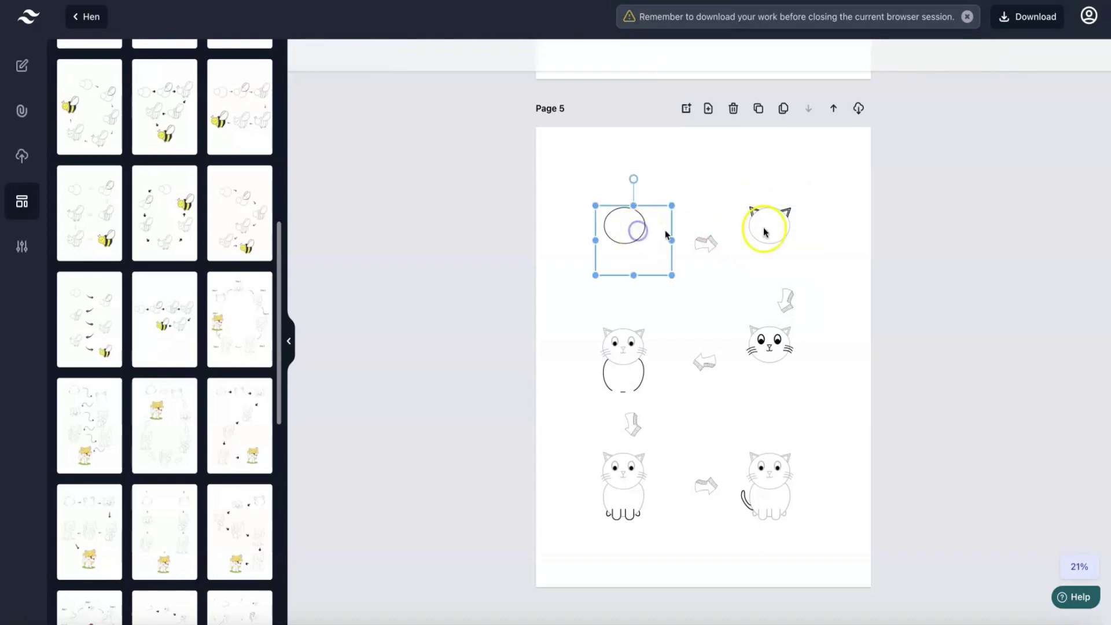
left_click(771, 231)
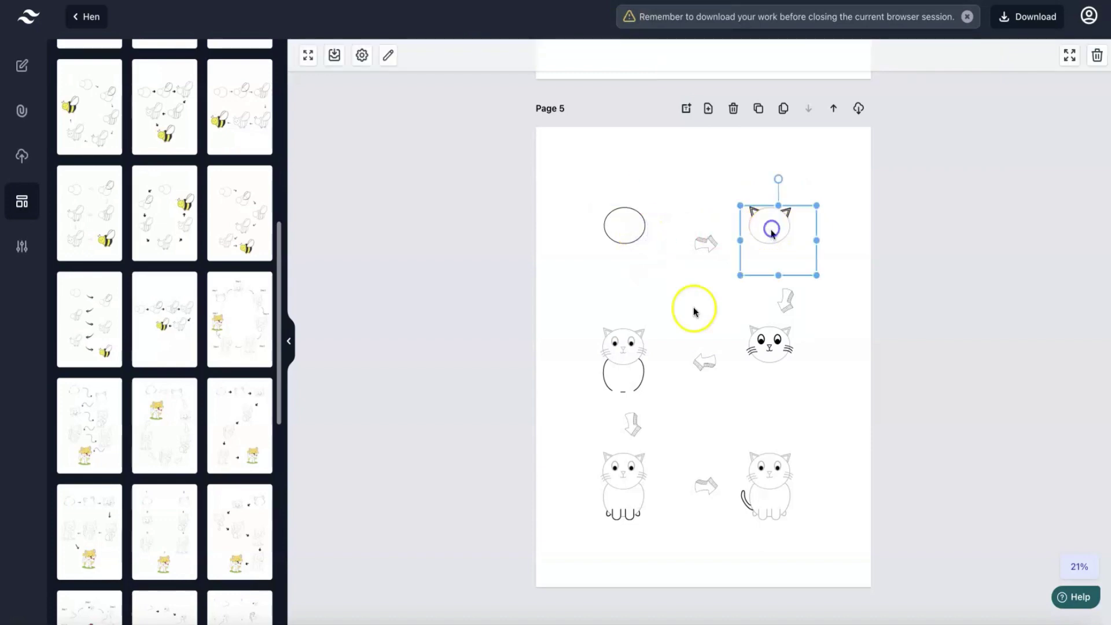
left_click(627, 233)
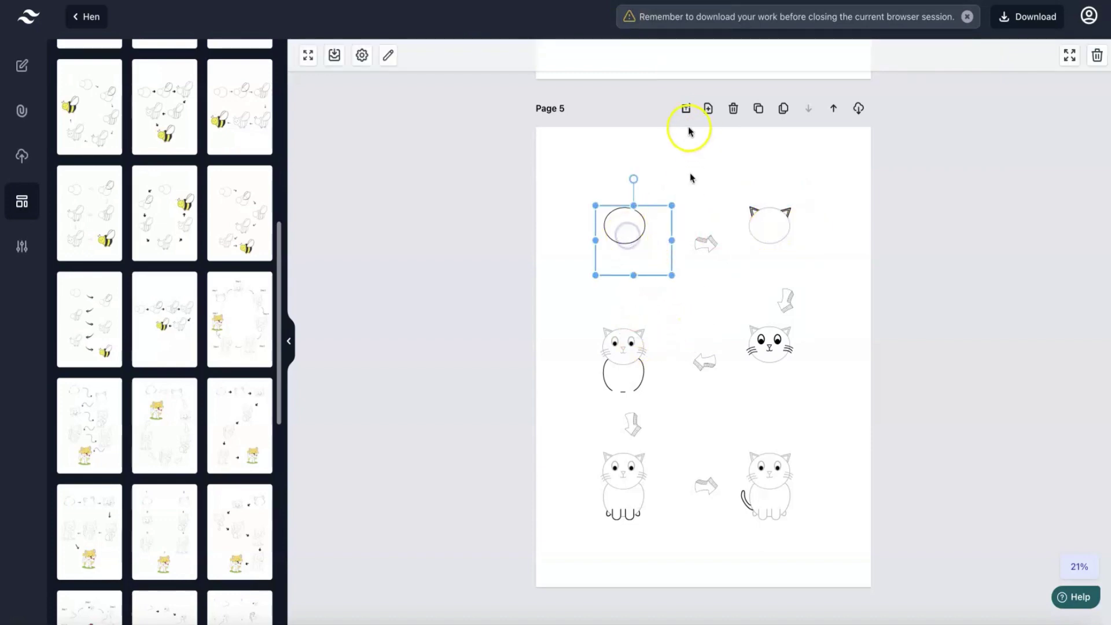
left_click(363, 56)
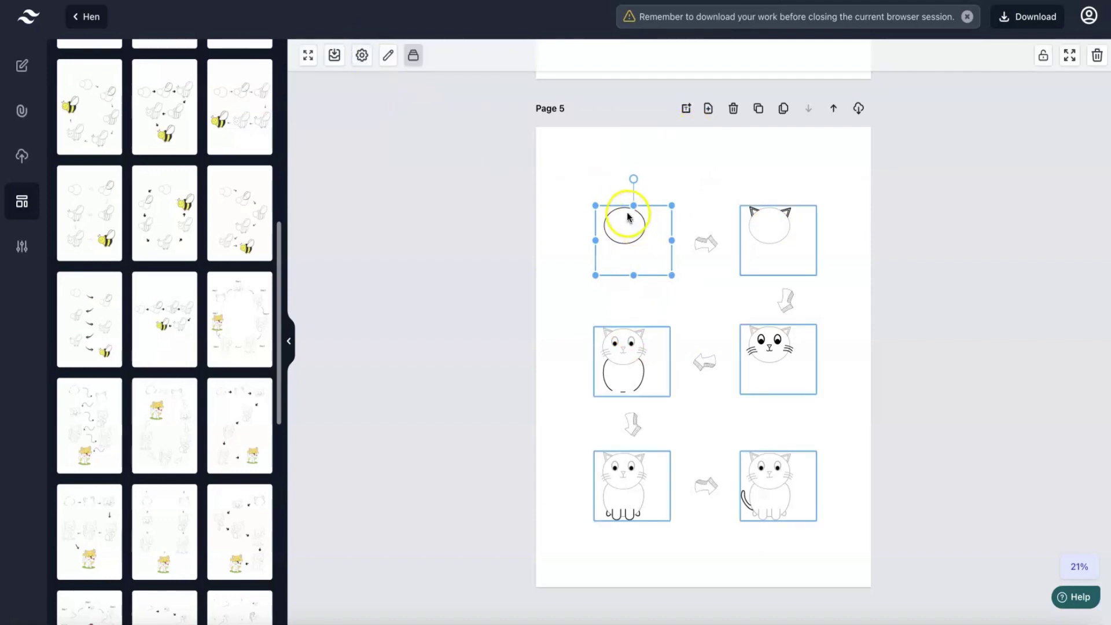
left_click(1043, 57)
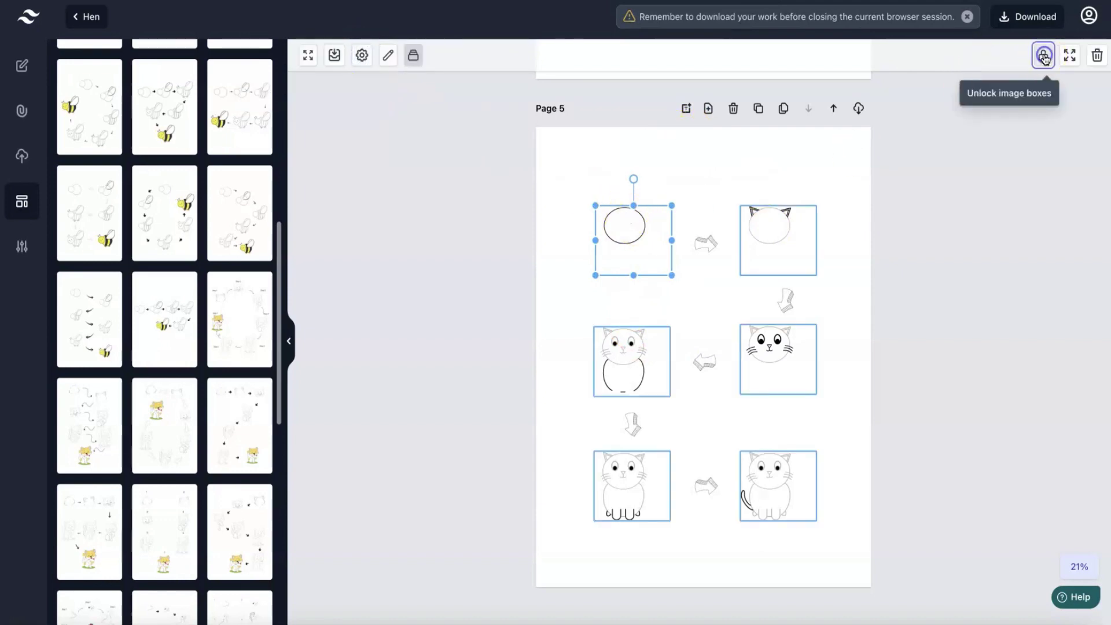
left_click_drag(596, 205, 566, 179)
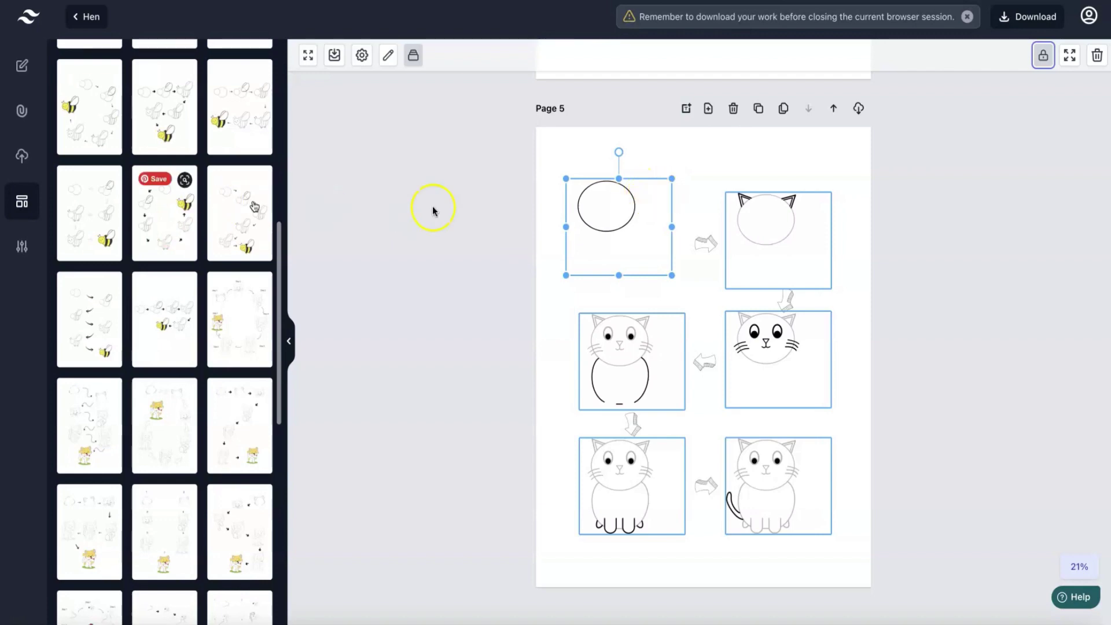
Start a Step By Step Drawing Clone of the blank six-box template on page 4
scroll(639, 203, "up", 1)
scroll(639, 203, "up", 6)
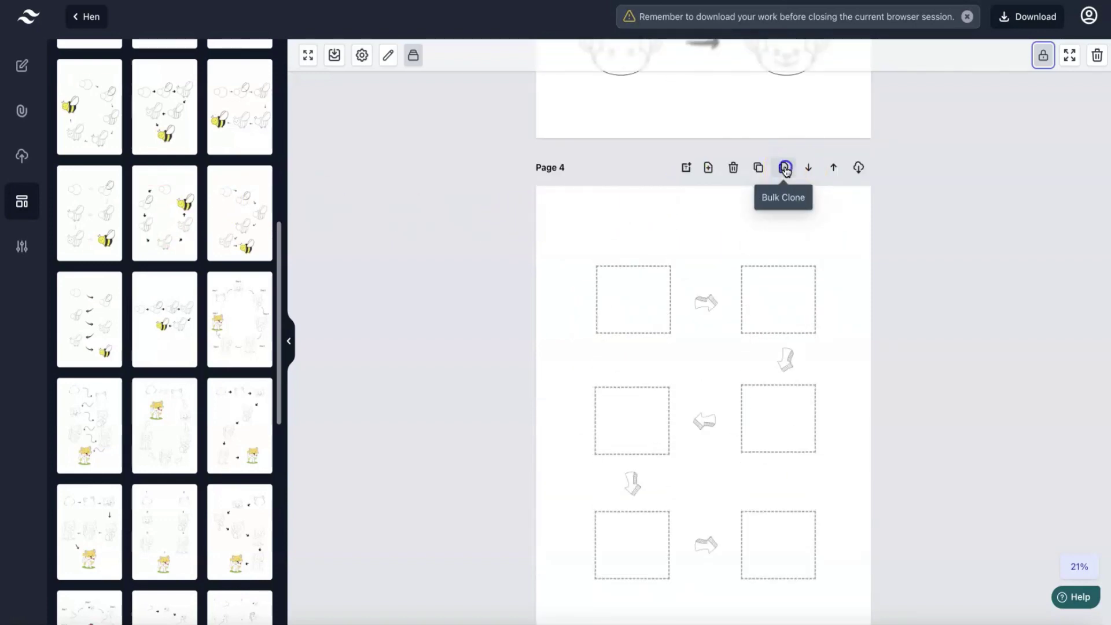
left_click(785, 168)
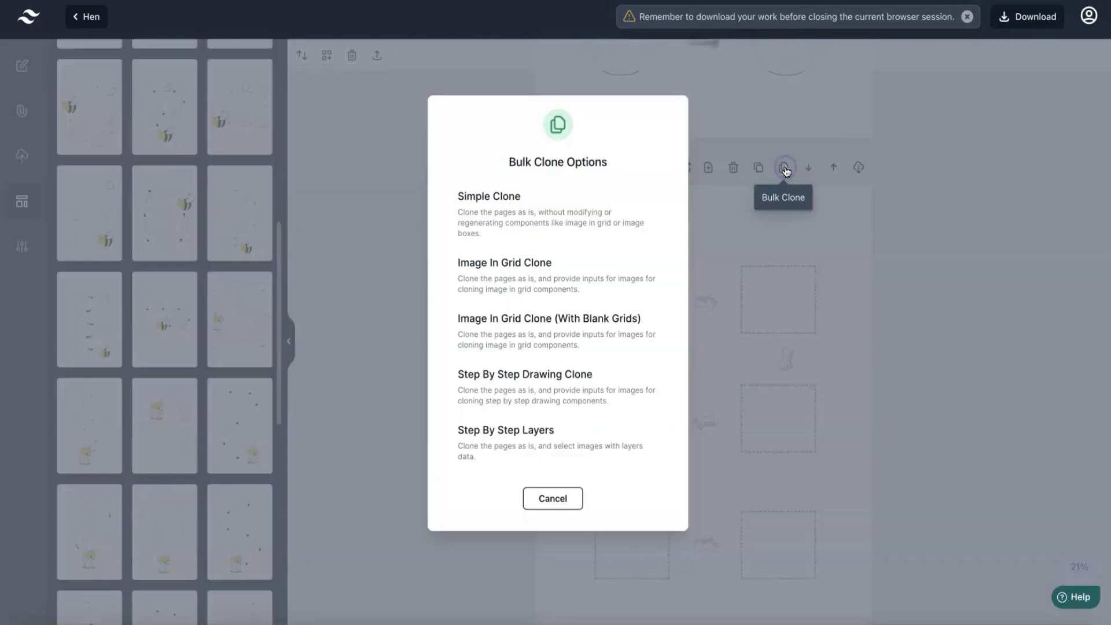
left_click(557, 383)
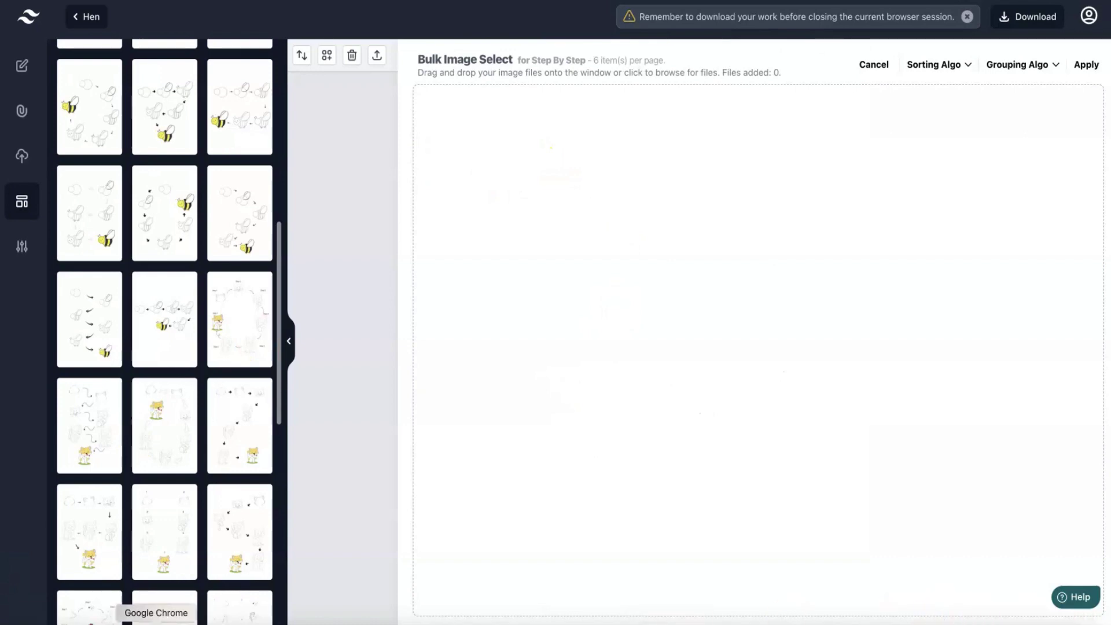
Add cow1.png through Cow7.png from the Cow Slices folder inside Slices to the bulk image selection
left_click(34, 621)
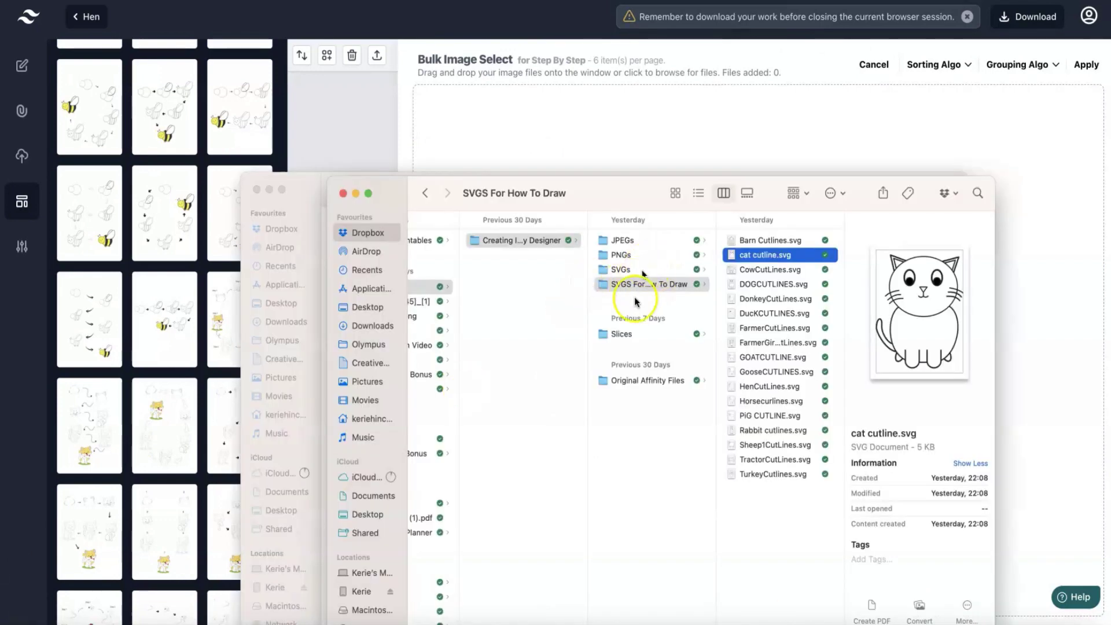
left_click(628, 335)
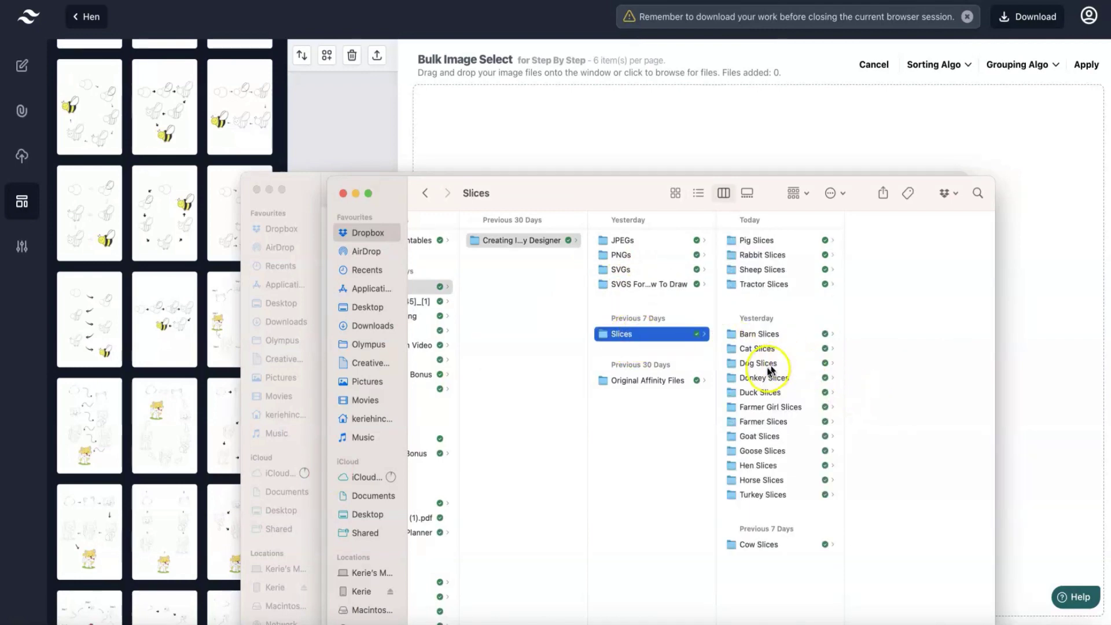
left_click(758, 544)
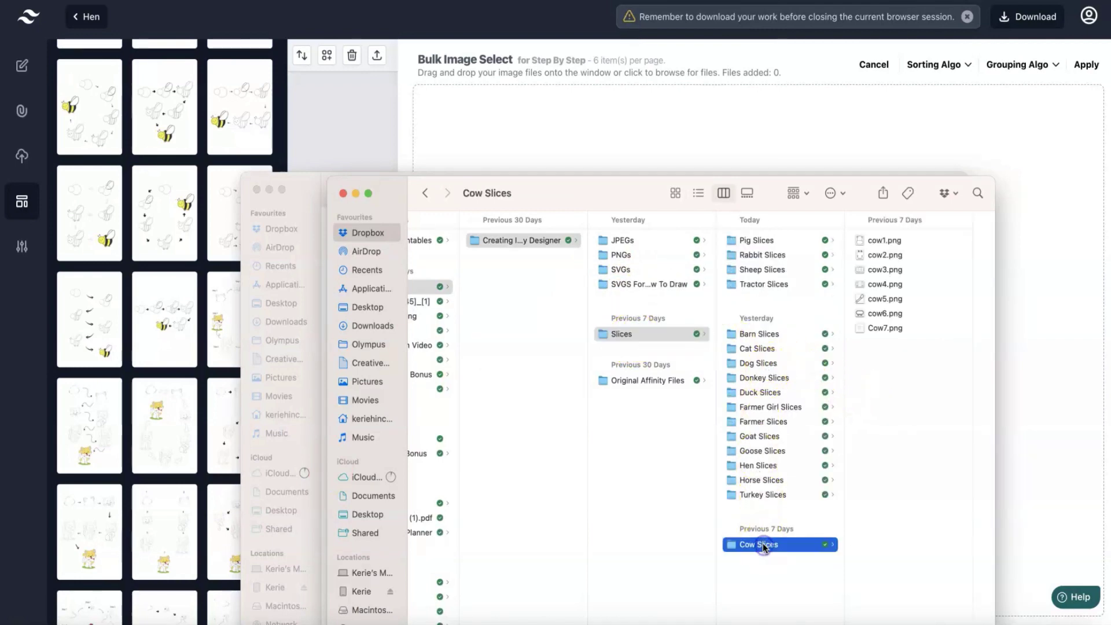
left_click(885, 241)
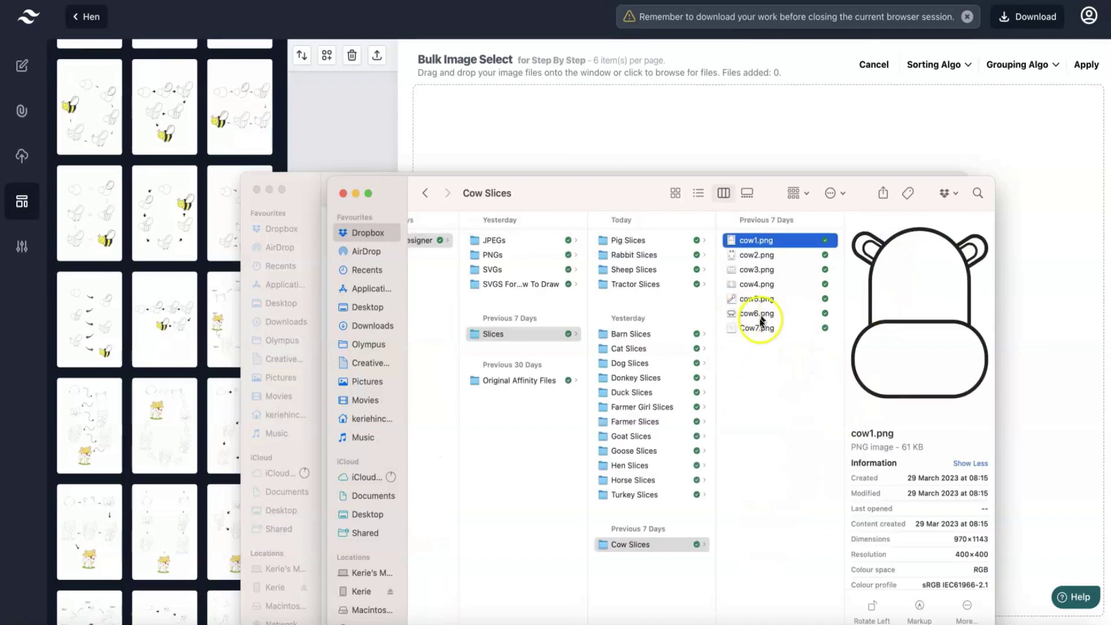
left_click(759, 328, "shift")
left_click_drag(760, 244, 569, 119)
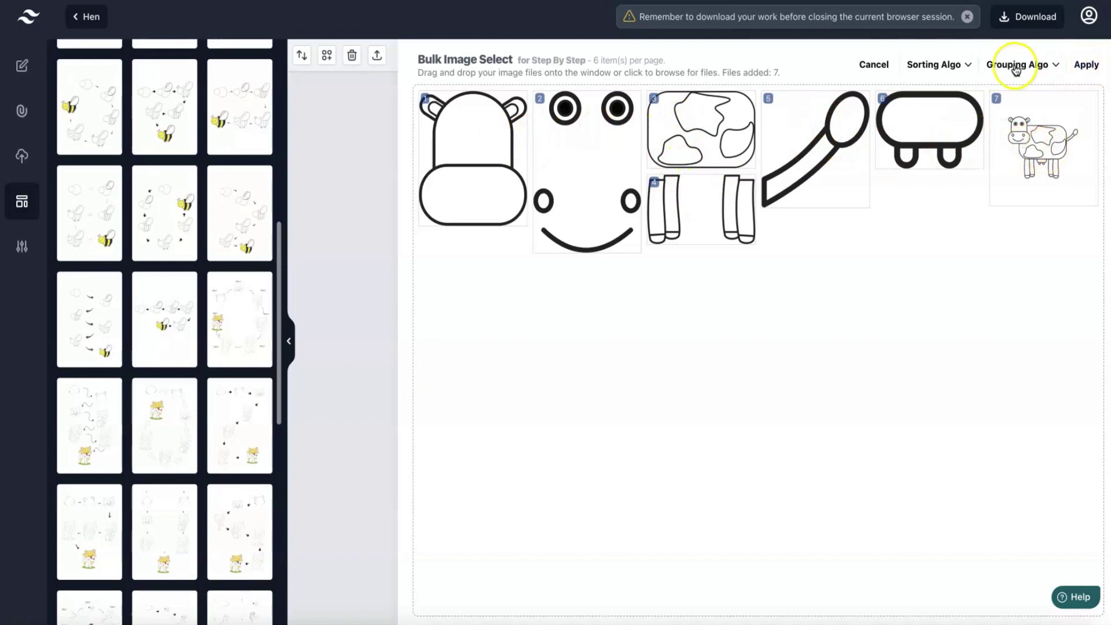
Check the sorting options, keep None, and apply the cow images to generate the cloned pages
left_click(960, 66)
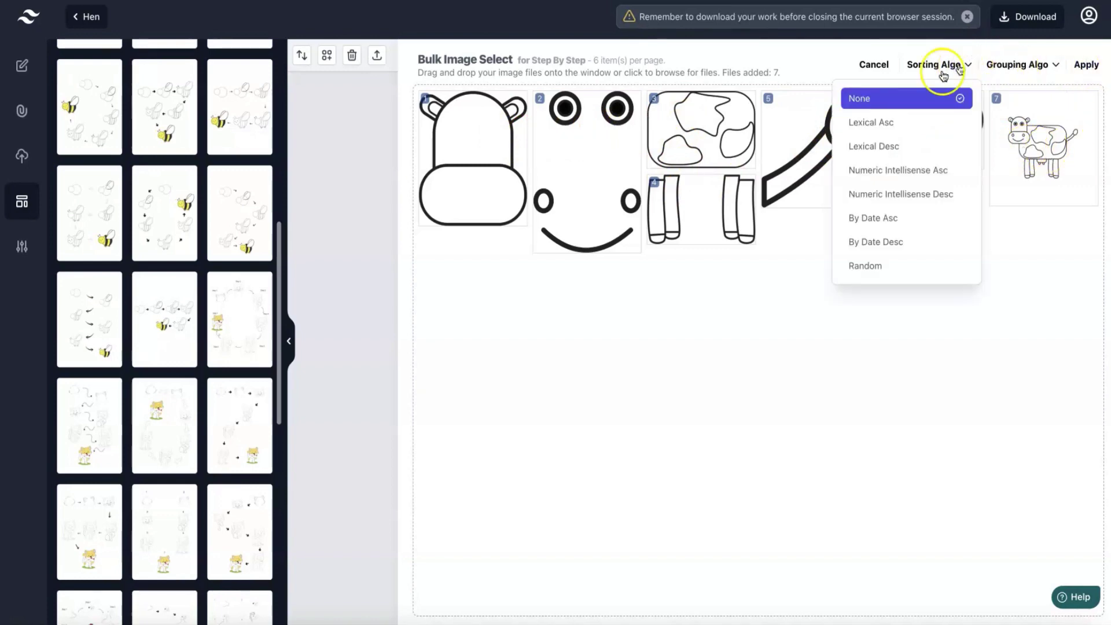
left_click(1090, 65)
scroll(911, 193, "down", 10)
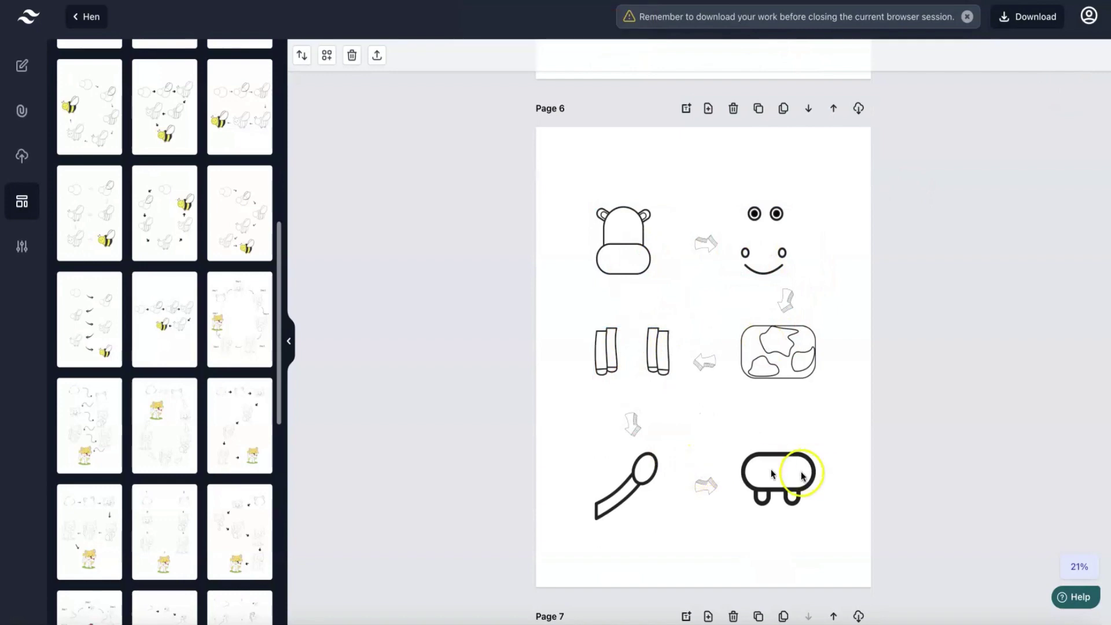
Review the two cloned six-box cow pages and delete both, leaving the cat page as the last one
scroll(785, 432, "down", 2)
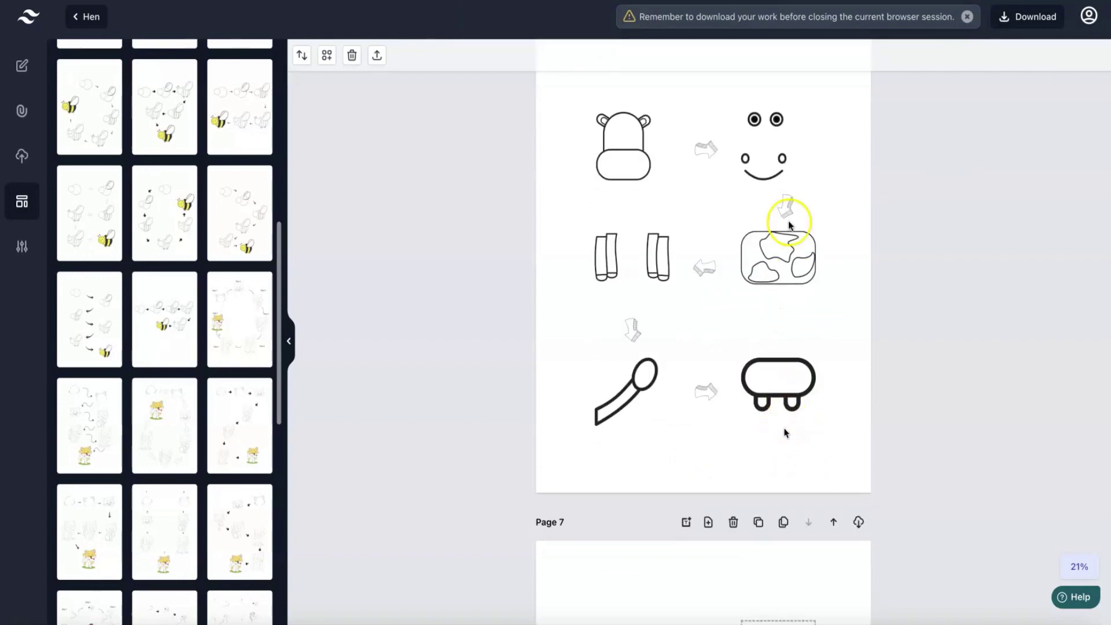
scroll(783, 123, "down", 2)
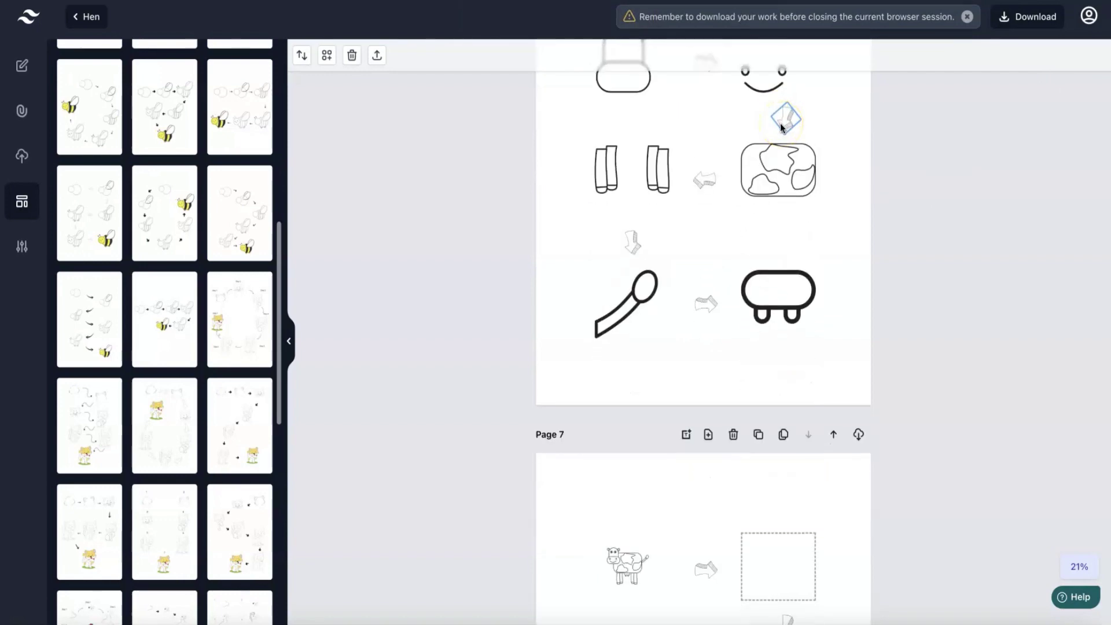
scroll(781, 124, "down", 2)
scroll(769, 141, "up", 10)
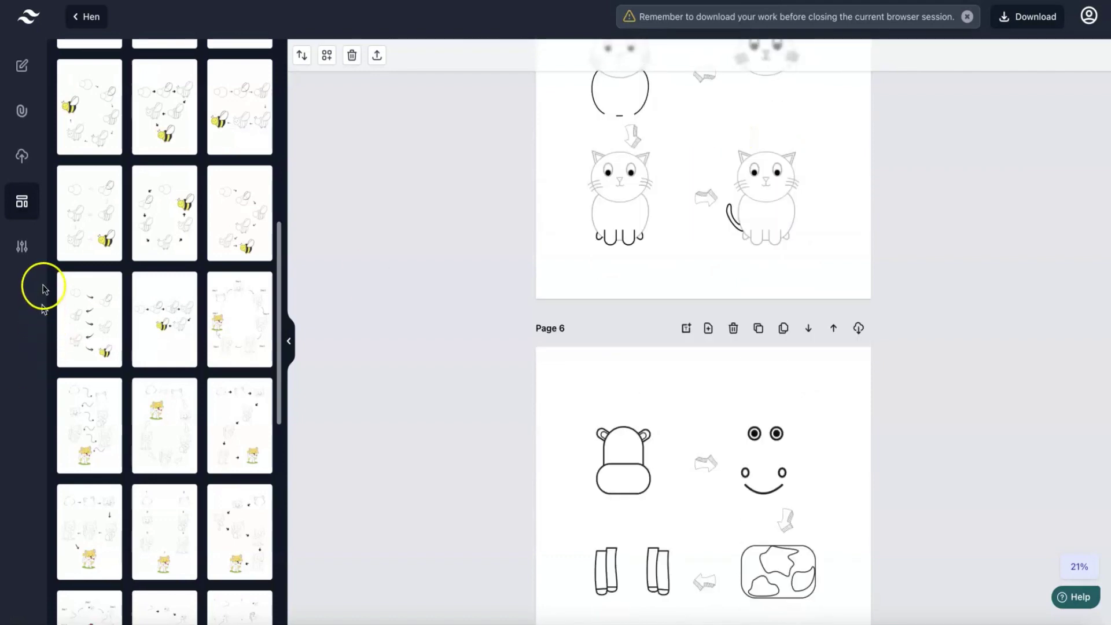
scroll(99, 347, "down", 3)
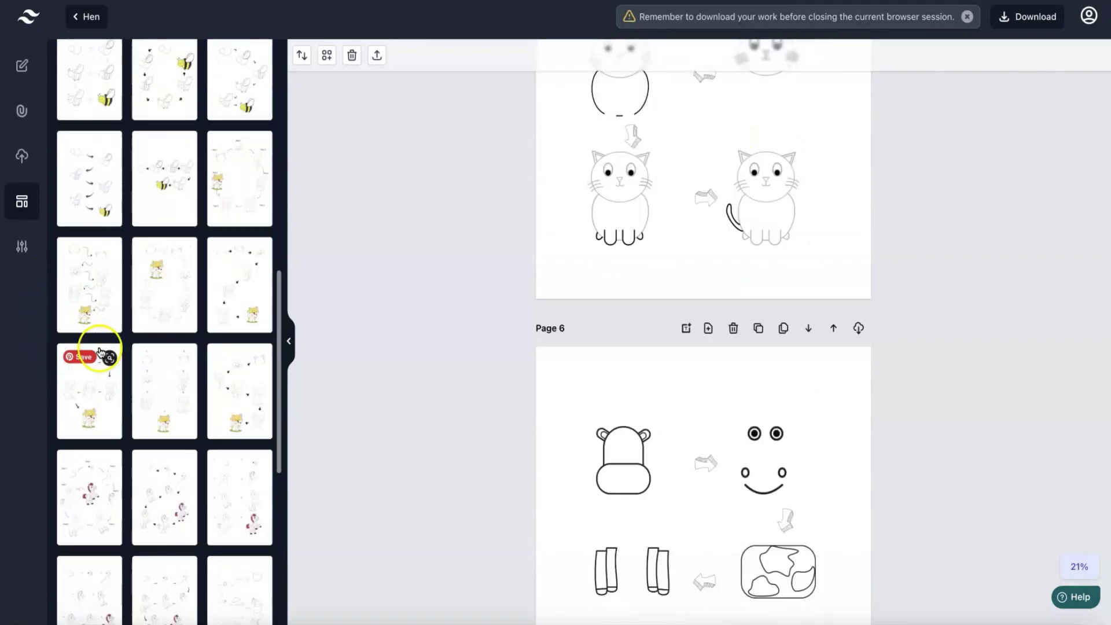
scroll(98, 351, "down", 1)
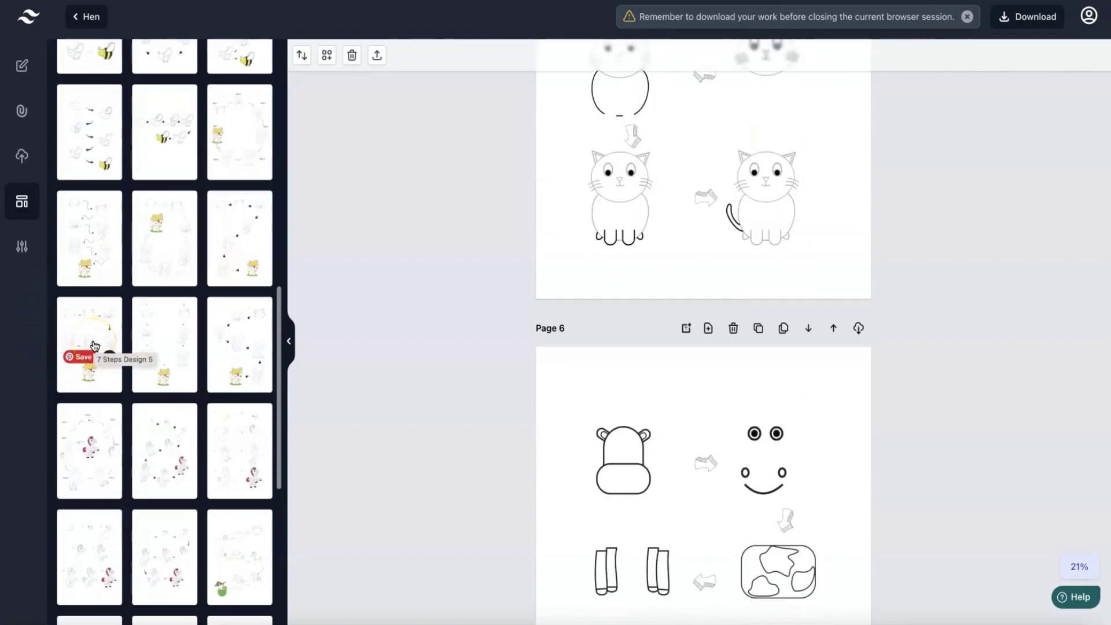
left_click(733, 330)
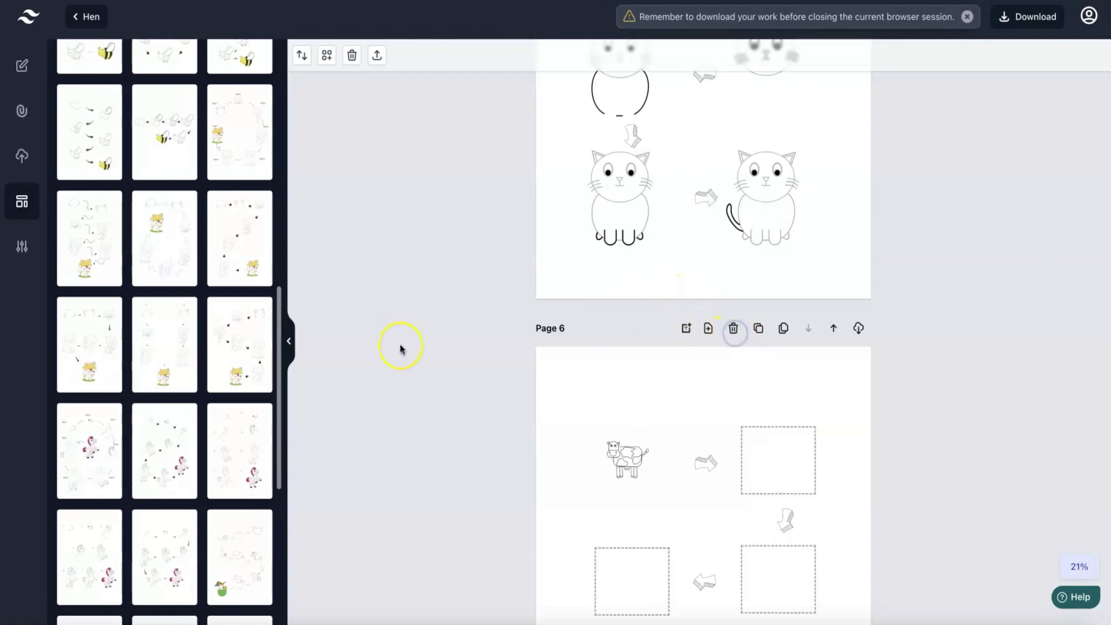
scroll(727, 397, "down", 2)
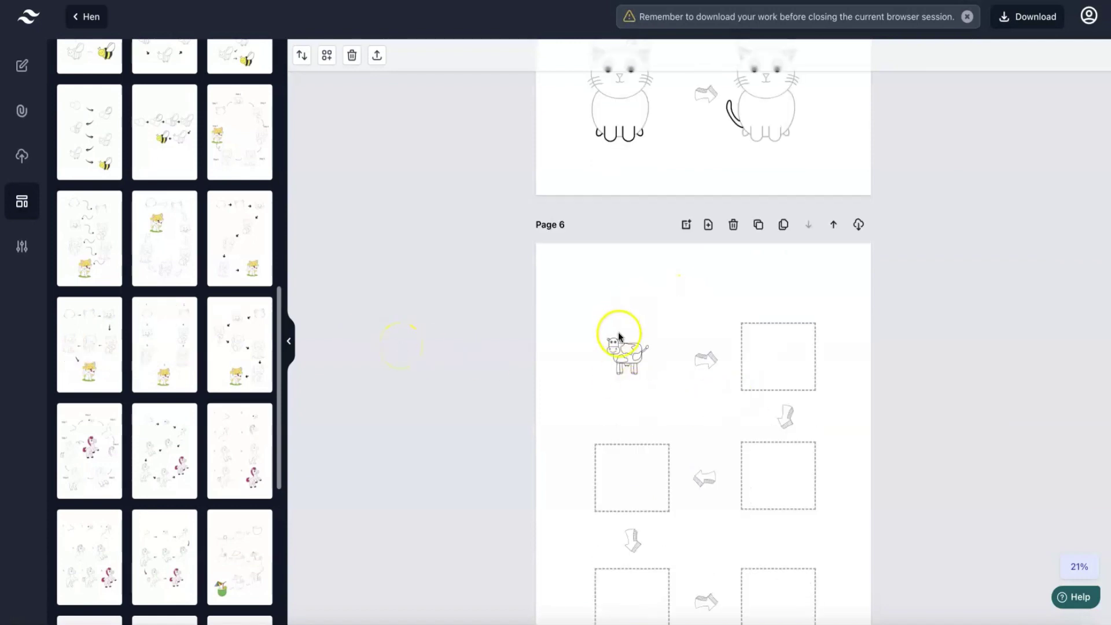
left_click(734, 226)
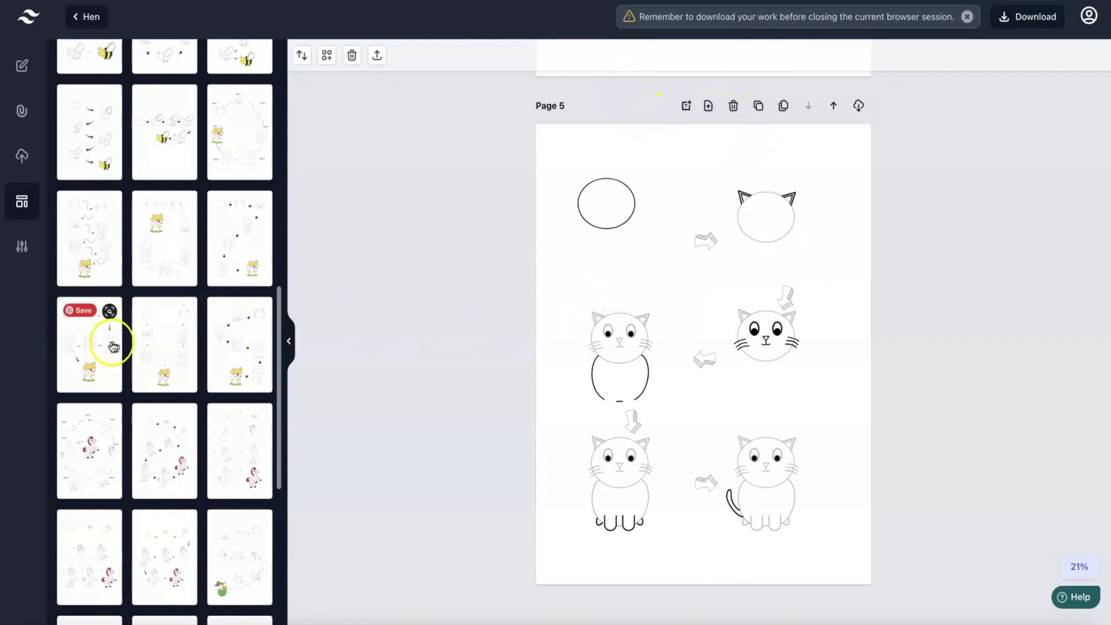
Add a new page from the circular unicorn template with boxes labelled Step 1 to Step 7 around a centre box
scroll(113, 346, "down", 3)
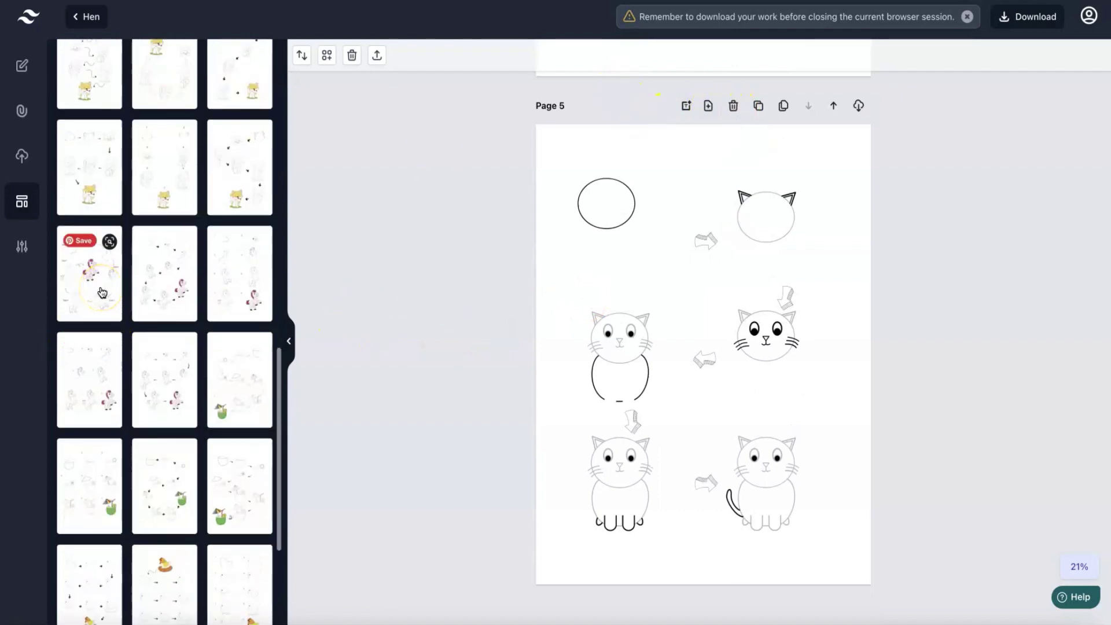
left_click(102, 292)
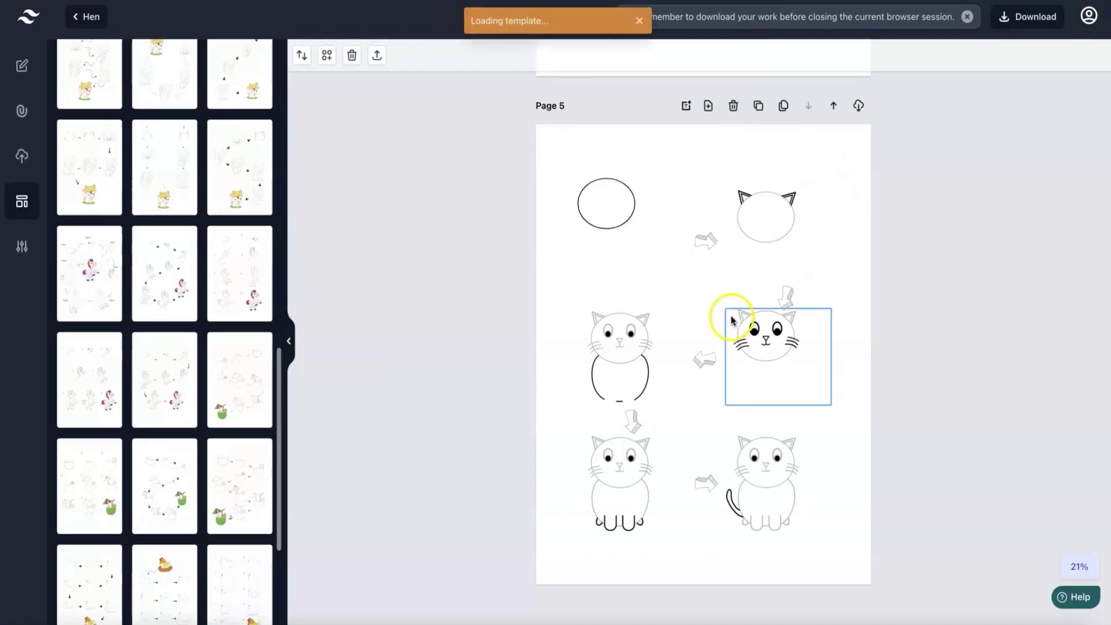
scroll(731, 317, "down", 7)
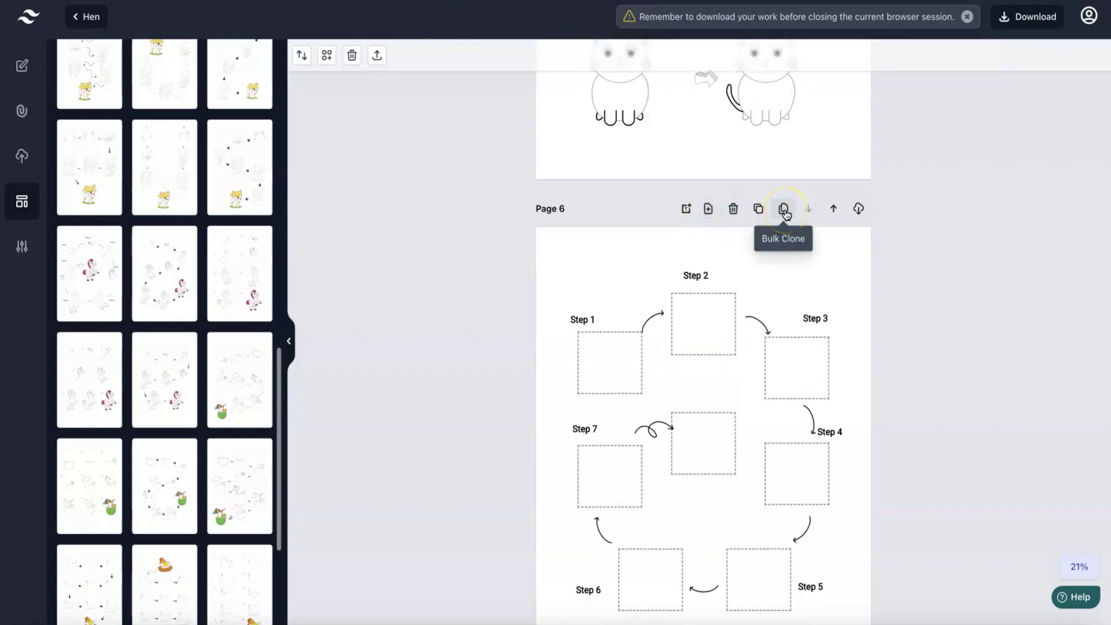
Run a Step By Step Drawing Clone of the page 6 template with cow1.png through Cow7.png from the Cow Slices folder
left_click(784, 209)
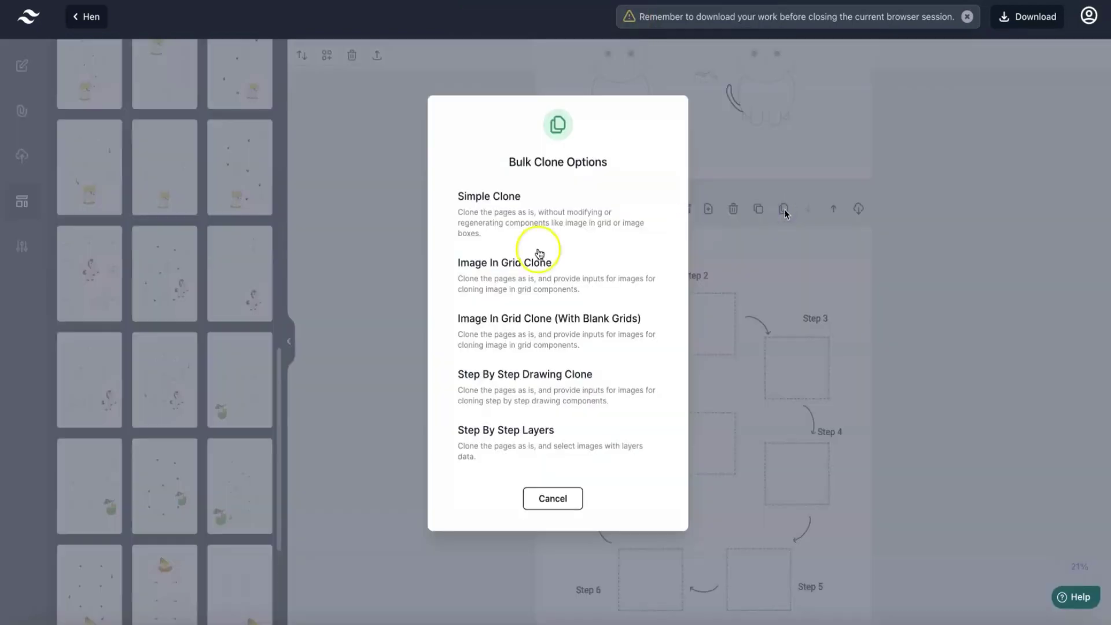
left_click(535, 392)
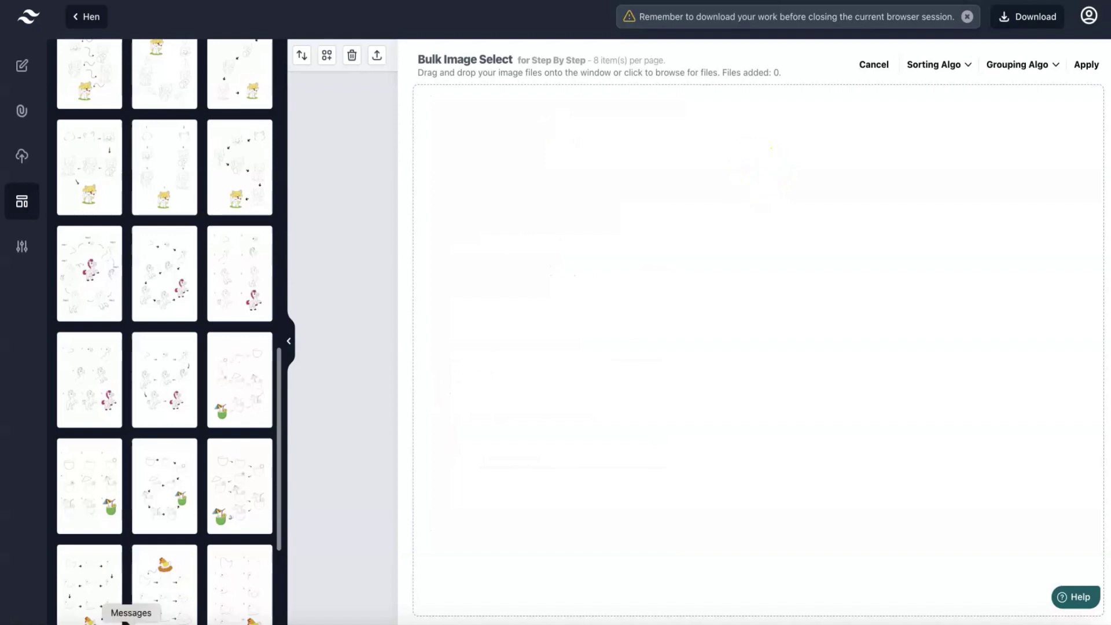
left_click(34, 622)
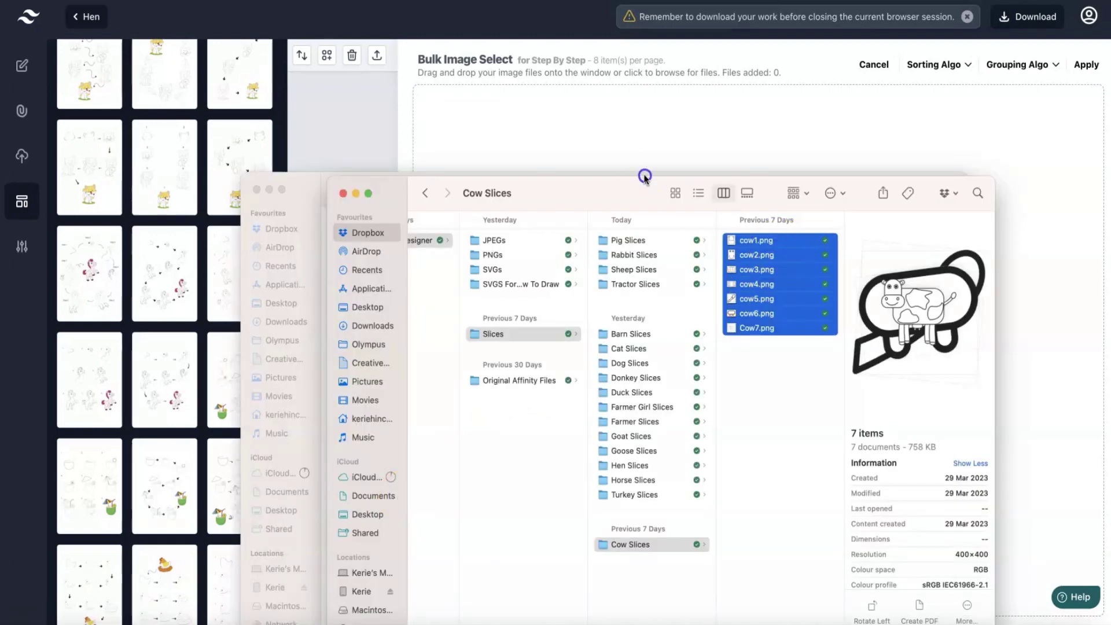
left_click_drag(565, 116, 566, 120)
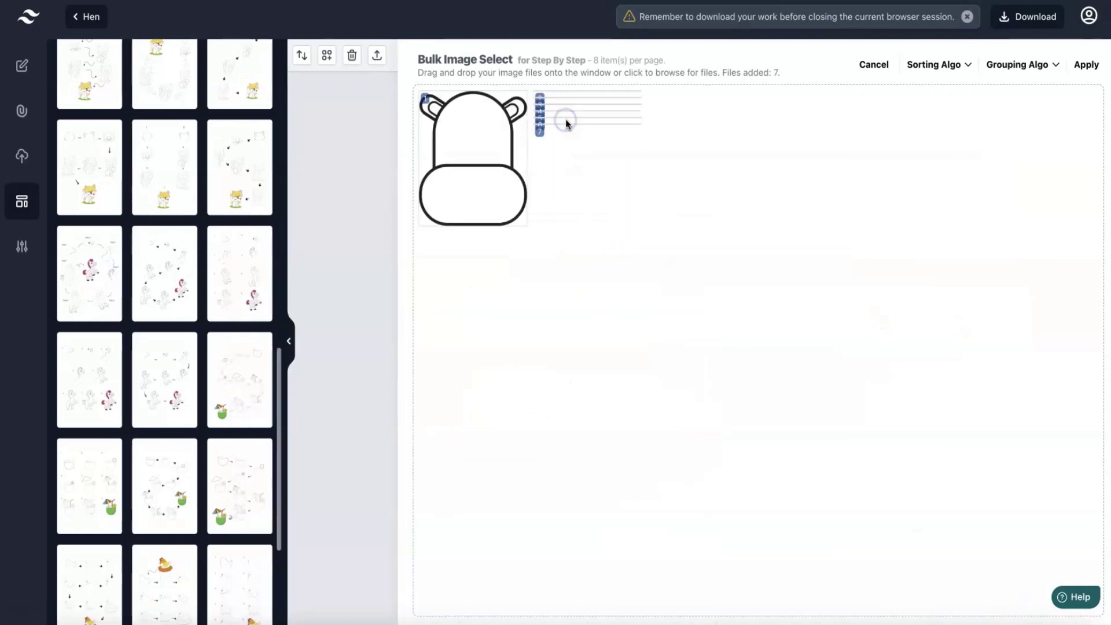
left_click(1087, 65)
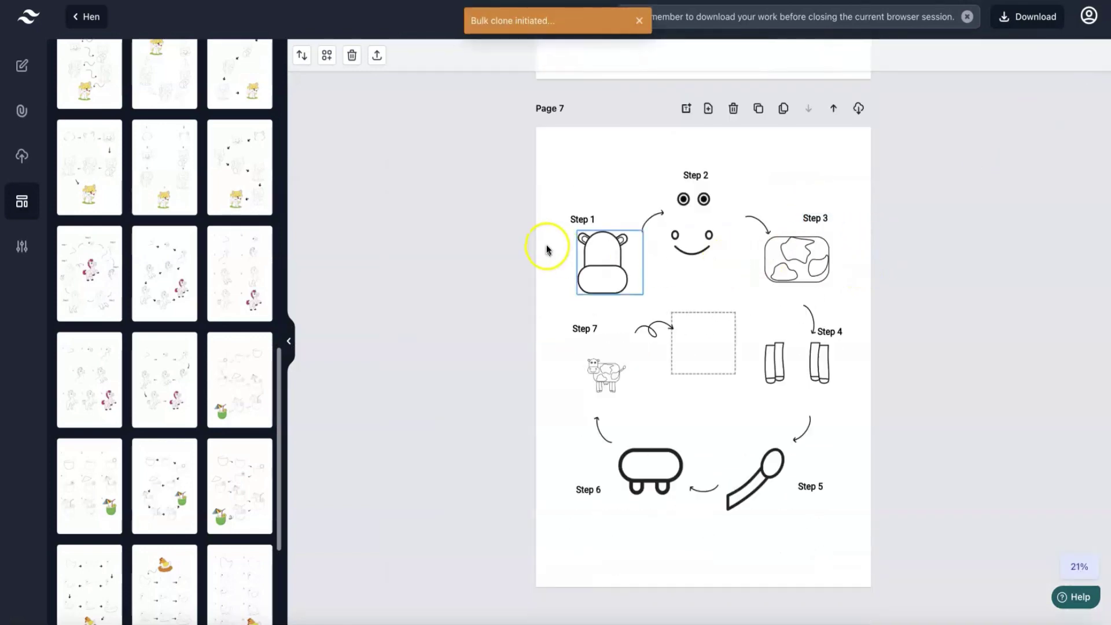
Enlarge the complete cow drawing at Step 7 on page 7 and reposition it between the Step 7 label and its arrow
left_click(616, 377)
left_click_drag(641, 406, 709, 449)
left_click_drag(642, 404, 612, 377)
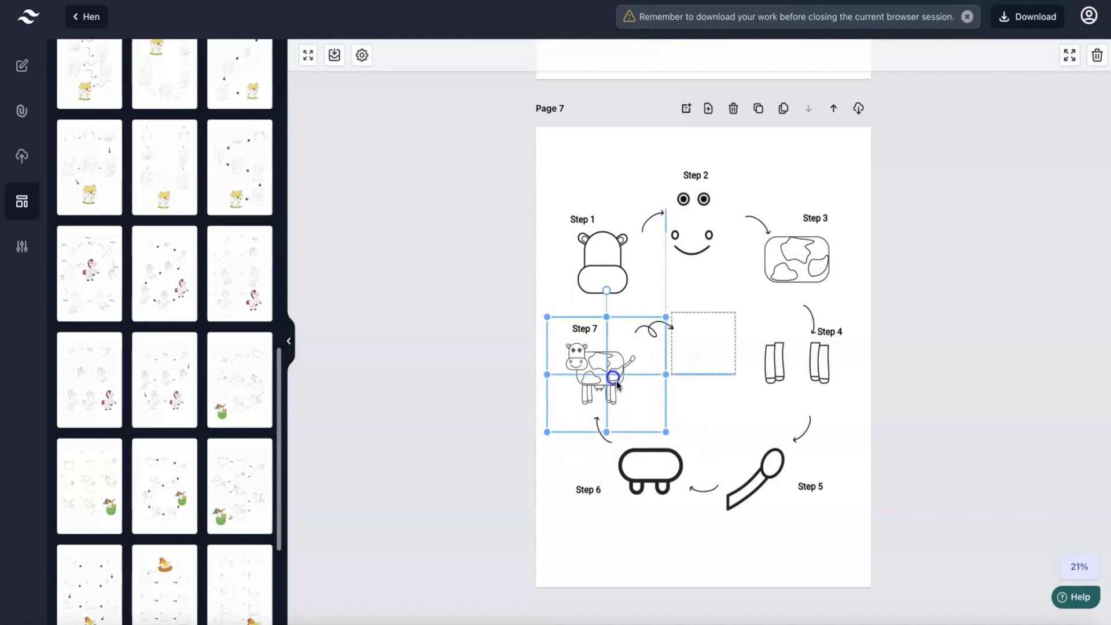
left_click_drag(666, 432, 688, 438)
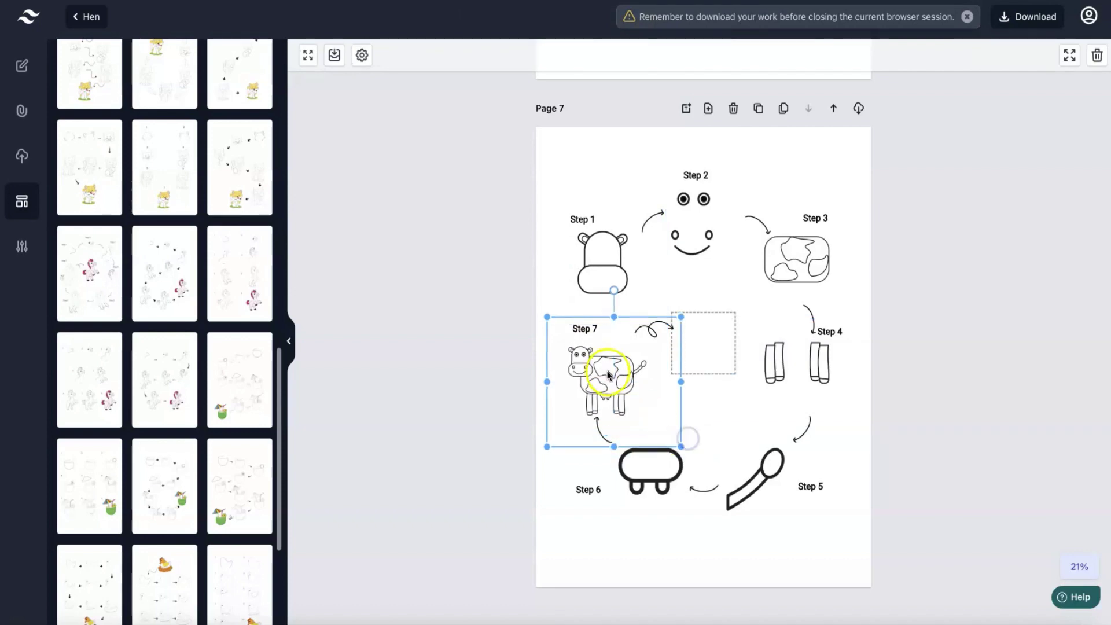
left_click_drag(607, 373, 599, 365)
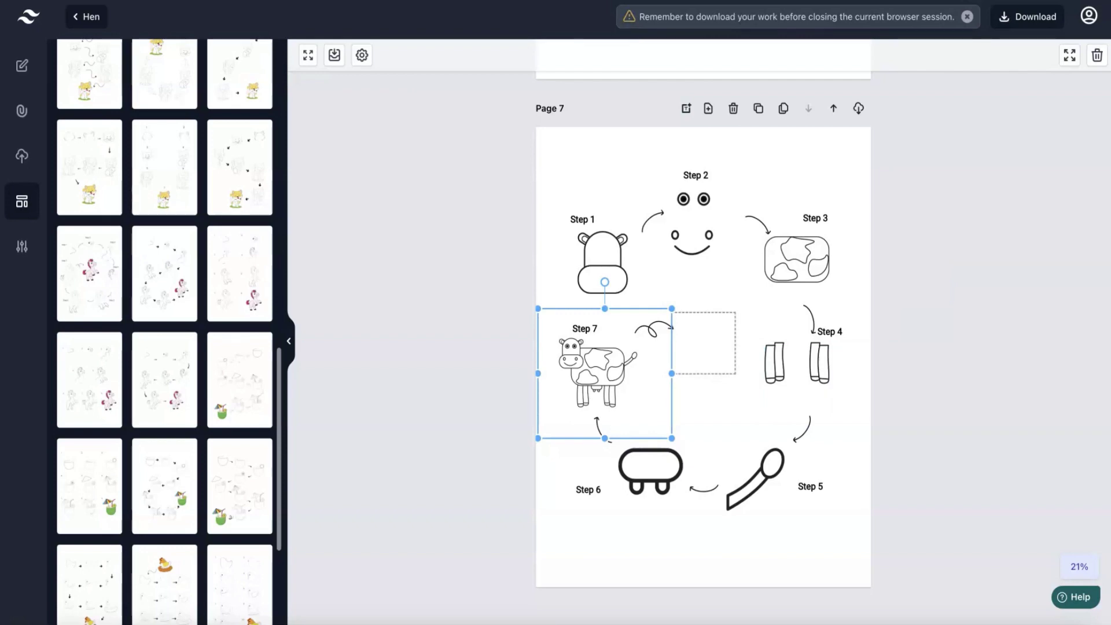
left_click(758, 223)
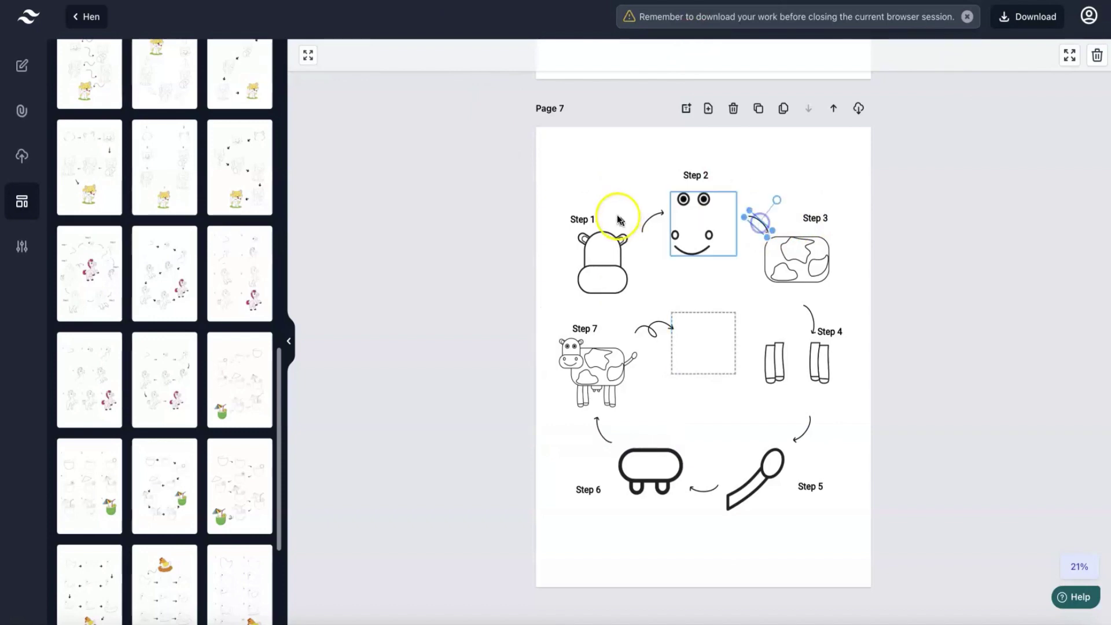
left_click(647, 221)
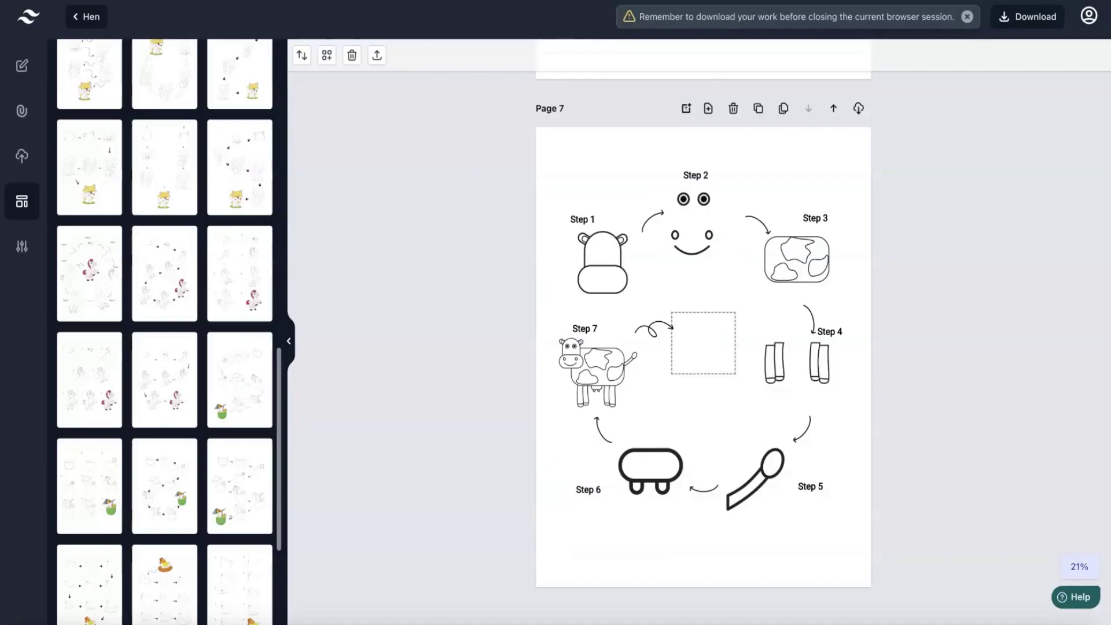
Switch to the My Apps page and open the ELITE version of How To Draw Books Generator
left_click(454, 29)
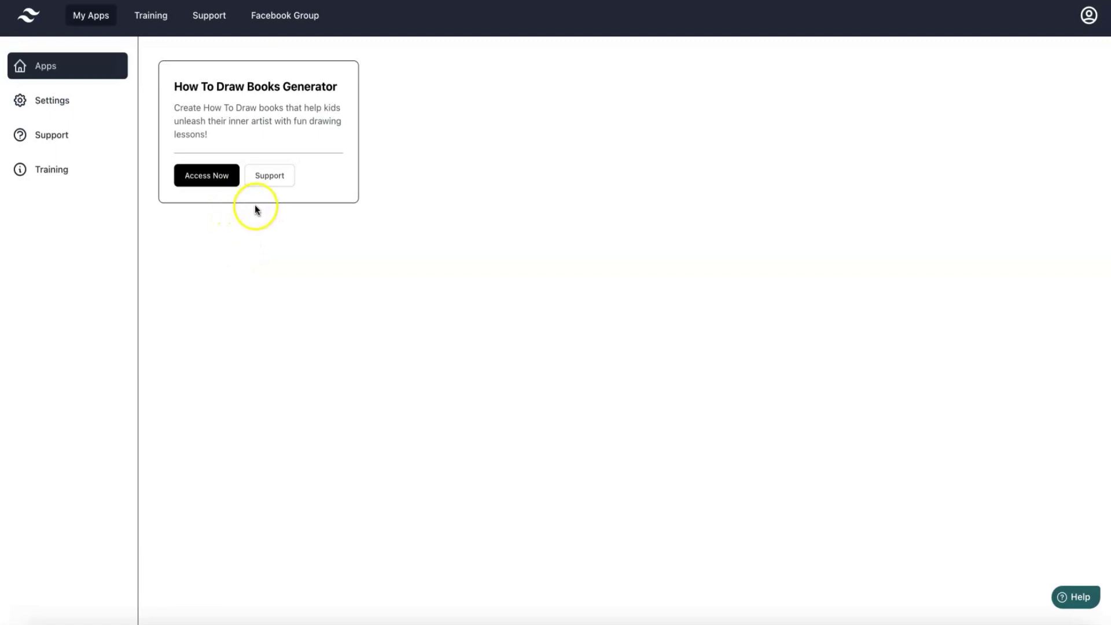
left_click(214, 175)
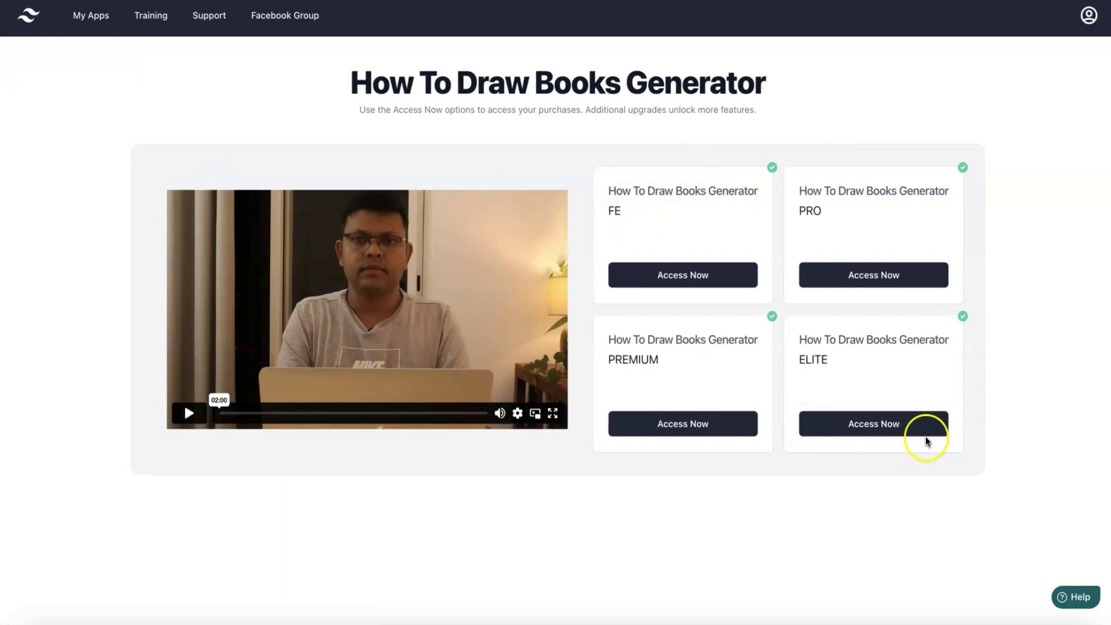
left_click(902, 432)
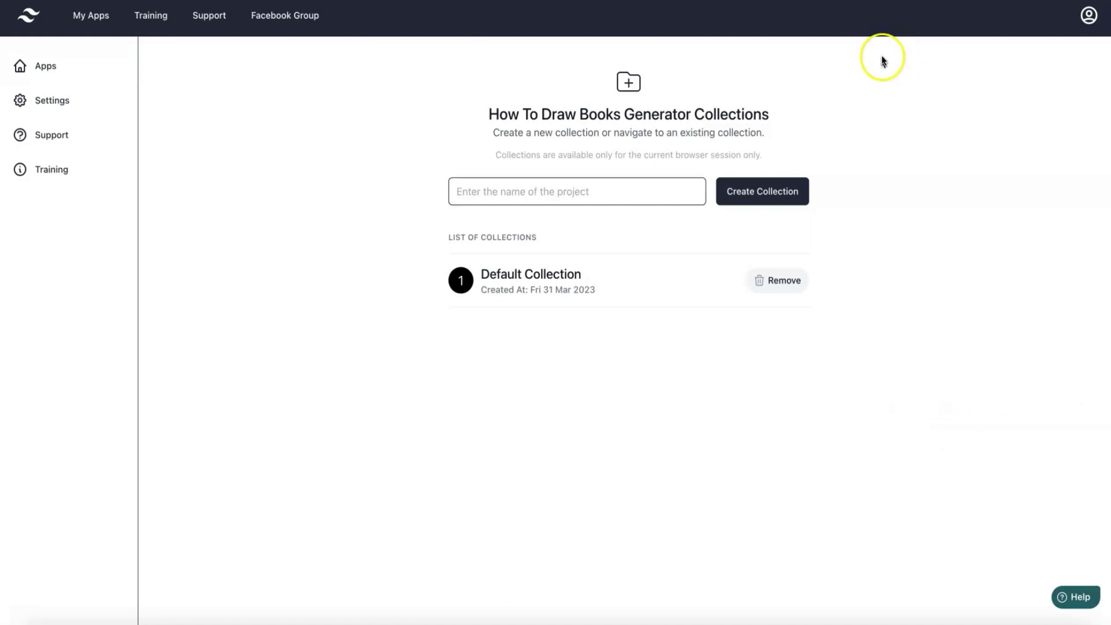
Create a collection named Hen and open it
left_click(662, 191)
type("Hen")
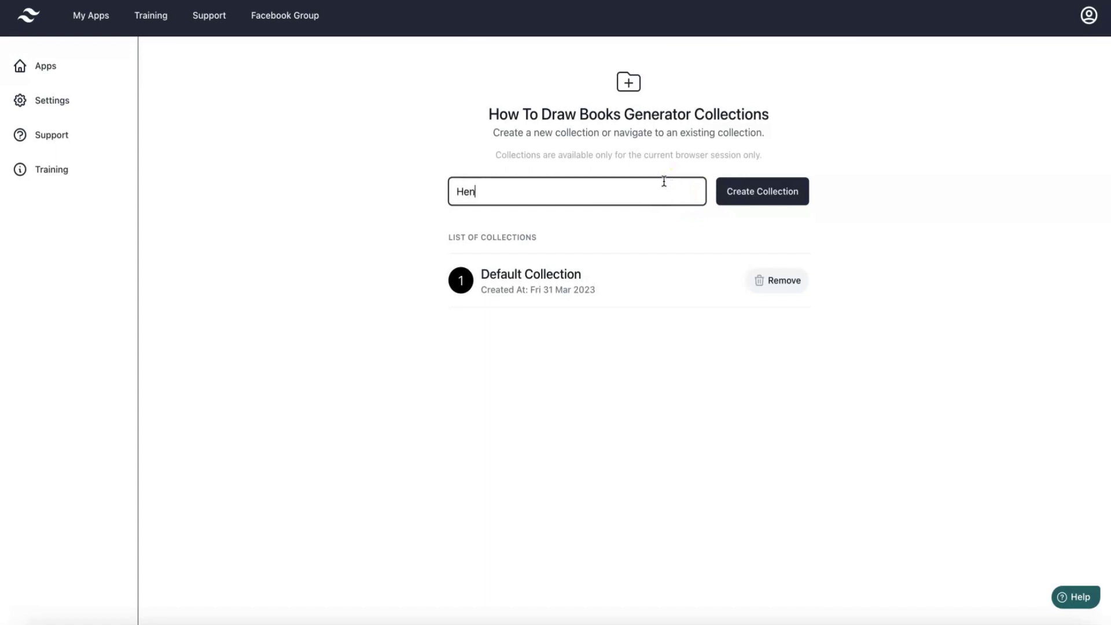
left_click(790, 199)
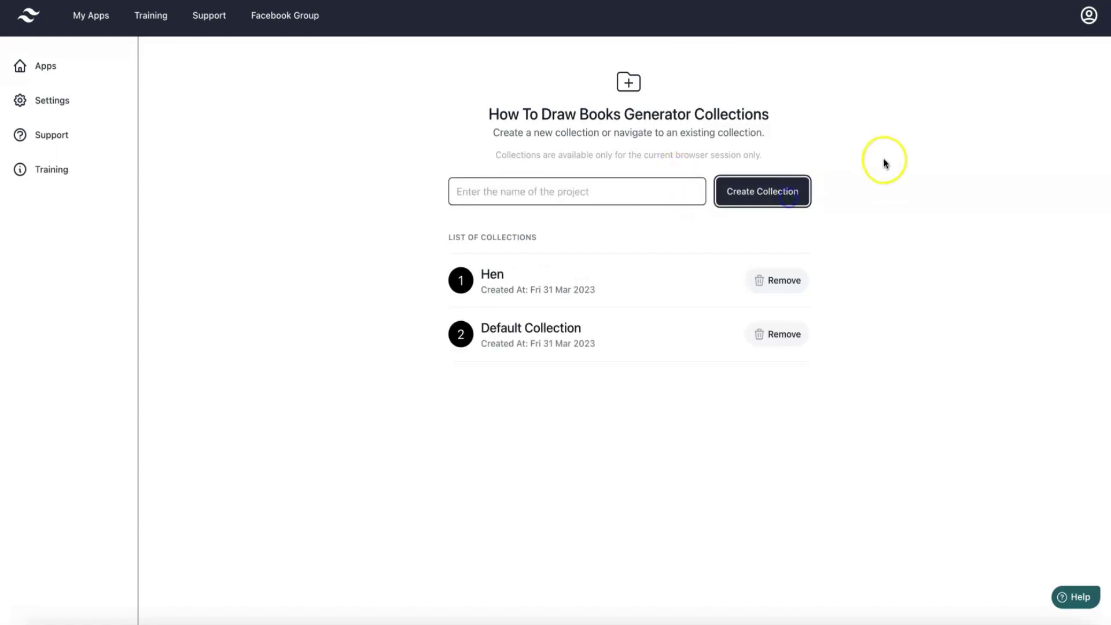
left_click(505, 286)
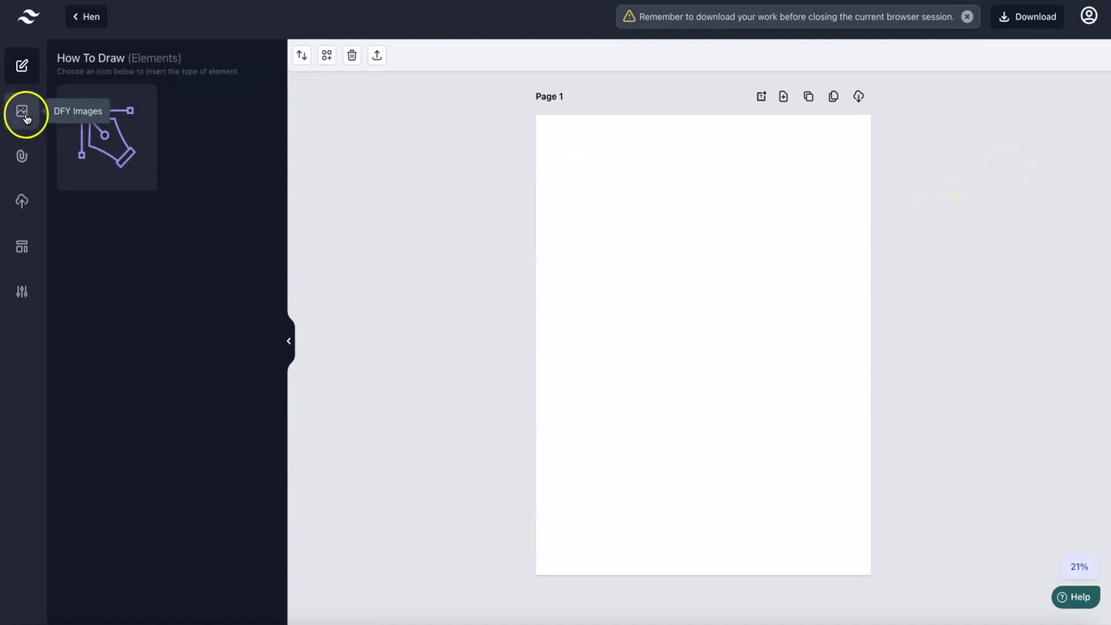
Browse the DFY Images library through its categories from Animals In The Farm to Vegetables
left_click(26, 115)
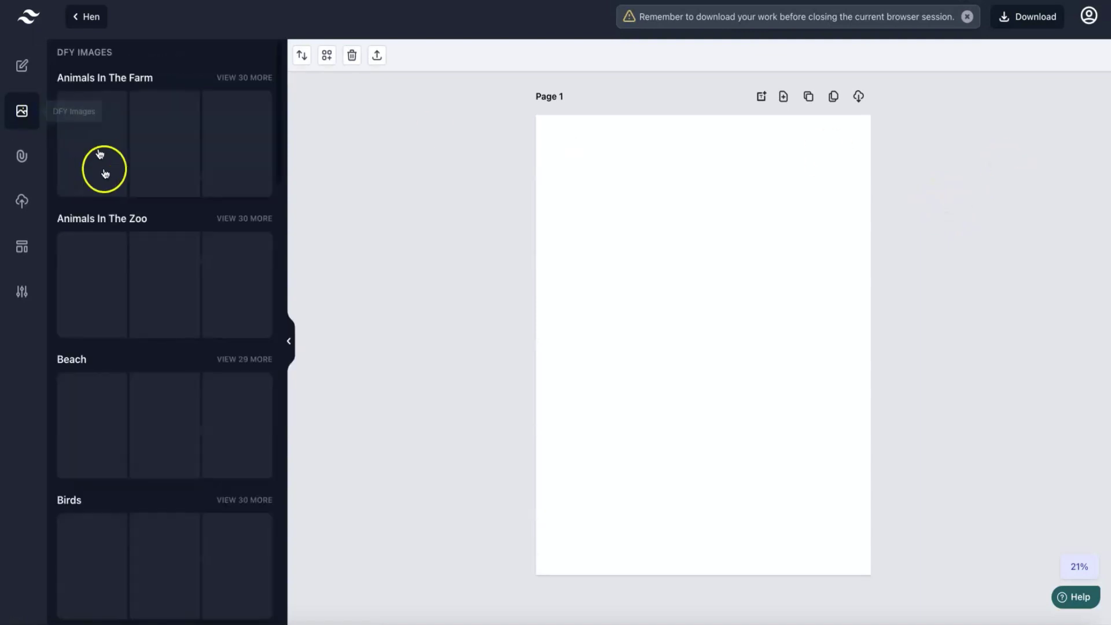
scroll(156, 183, "down", 12)
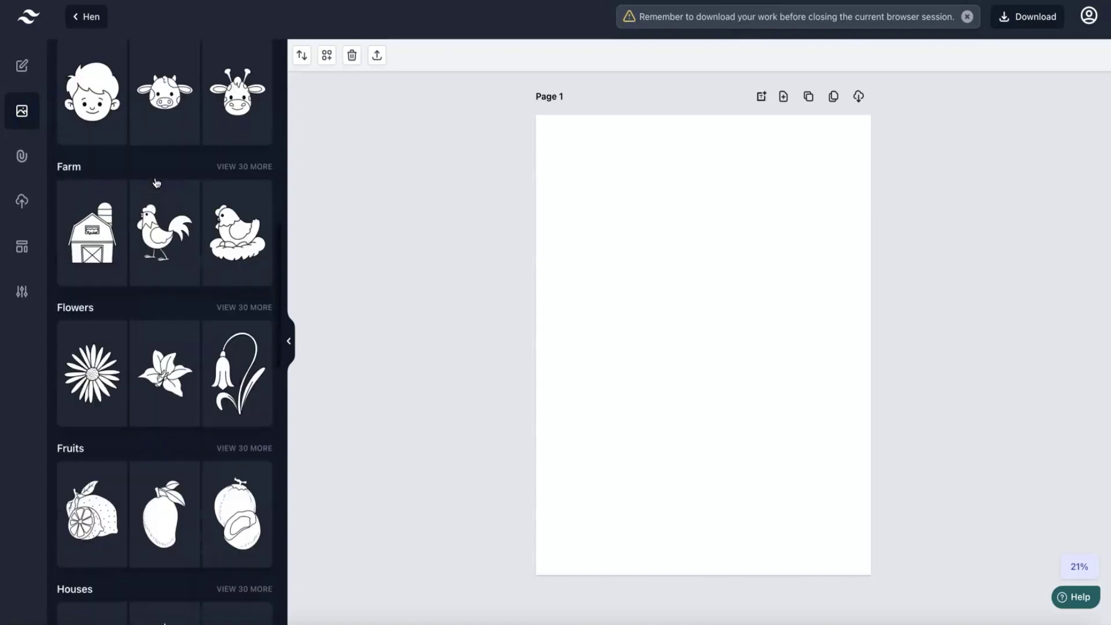
scroll(155, 182, "down", 12)
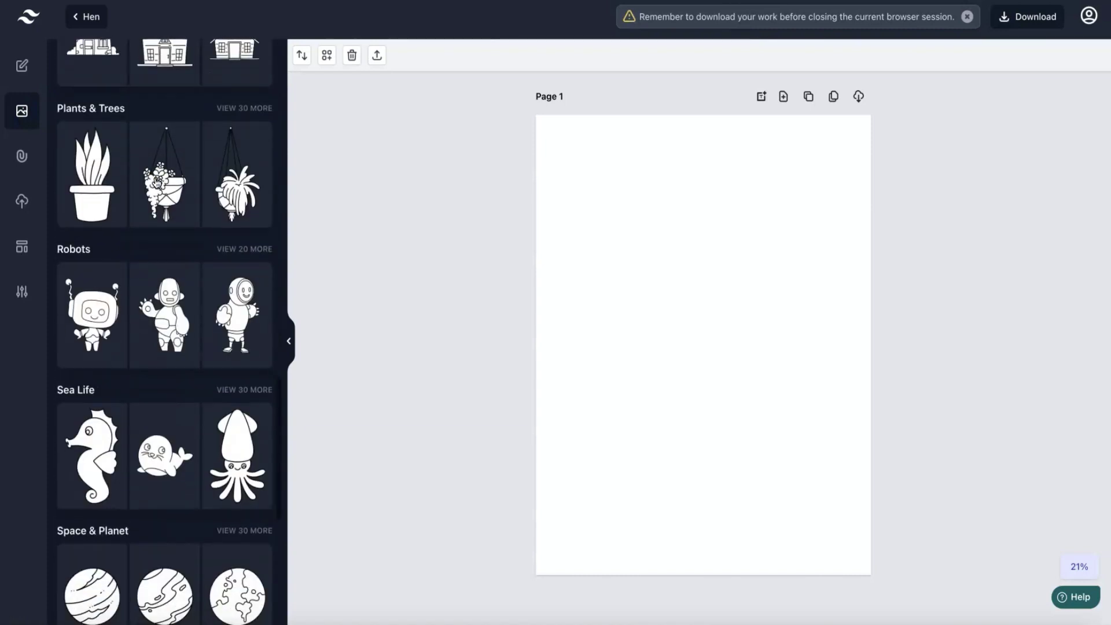
scroll(155, 183, "down", 5)
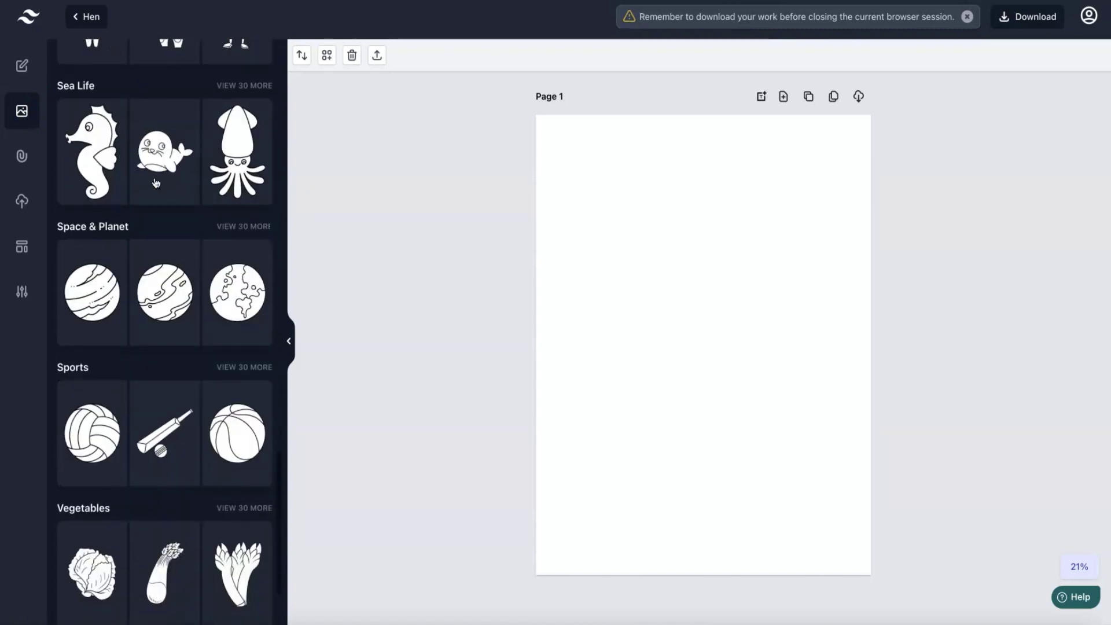
Browse the layered How To Draw elements and examine the drawings in the Birds category
left_click(21, 157)
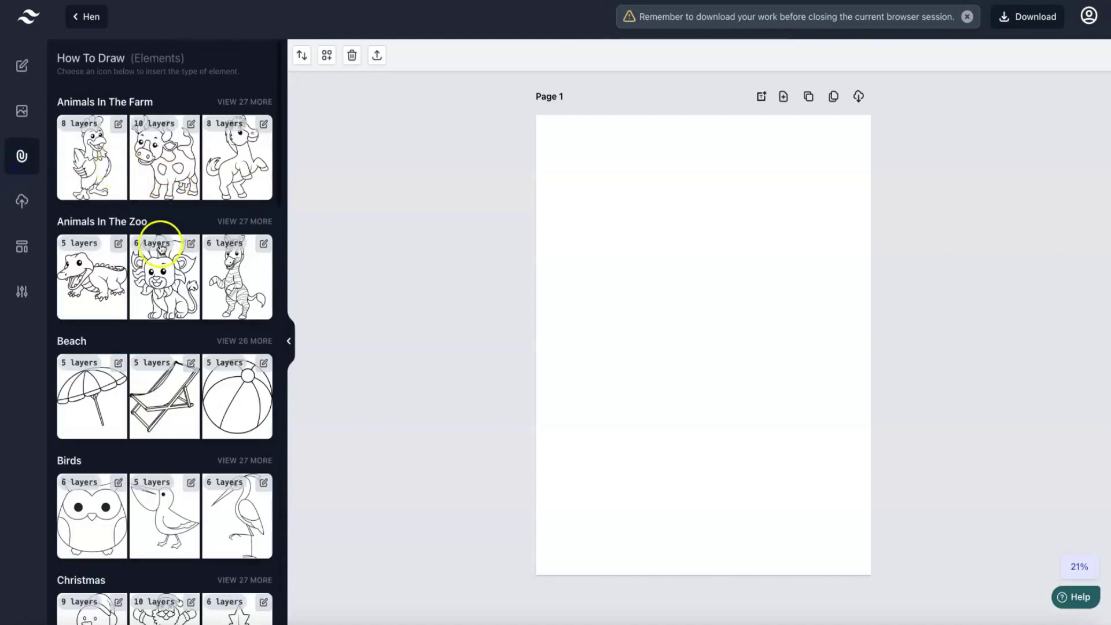
scroll(157, 243, "down", 2)
scroll(155, 241, "down", 4)
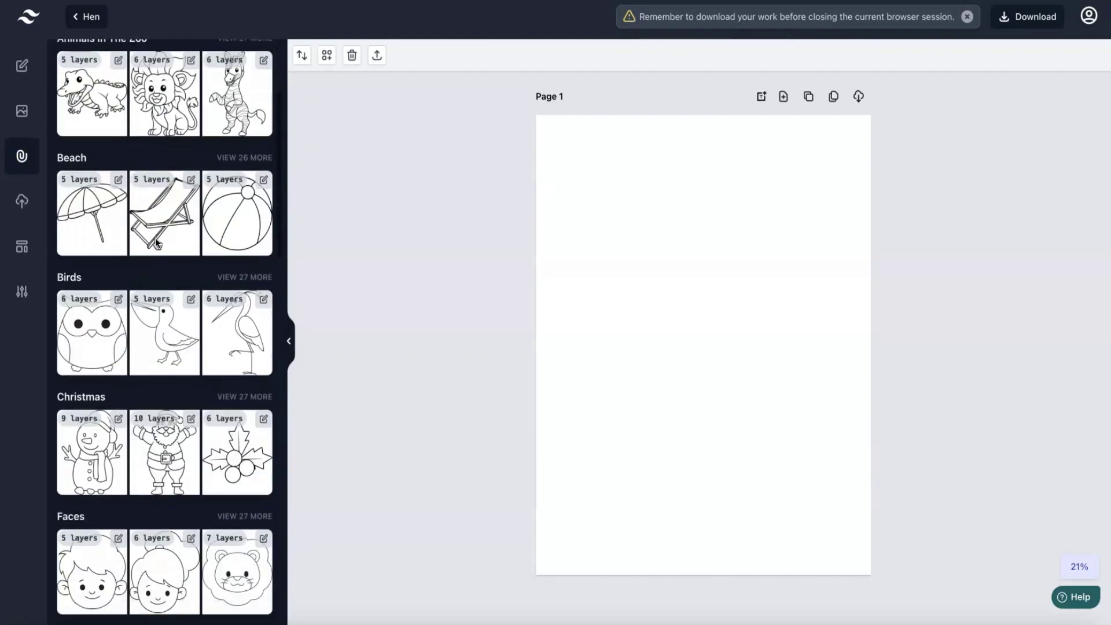
left_click(162, 275)
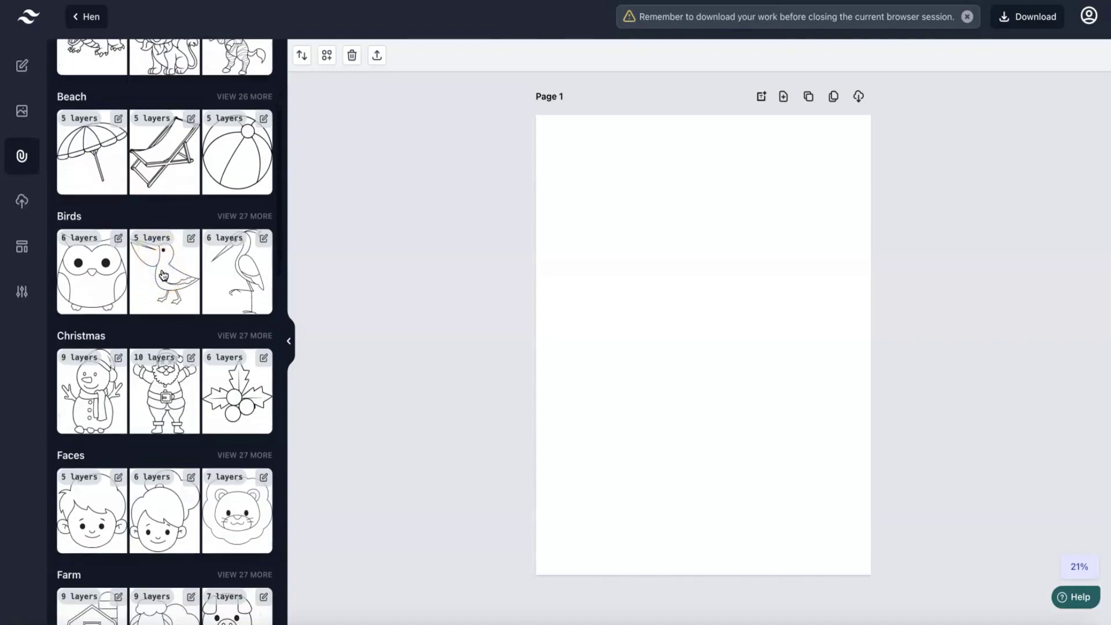
scroll(162, 276, "up", 5)
scroll(163, 289, "down", 2)
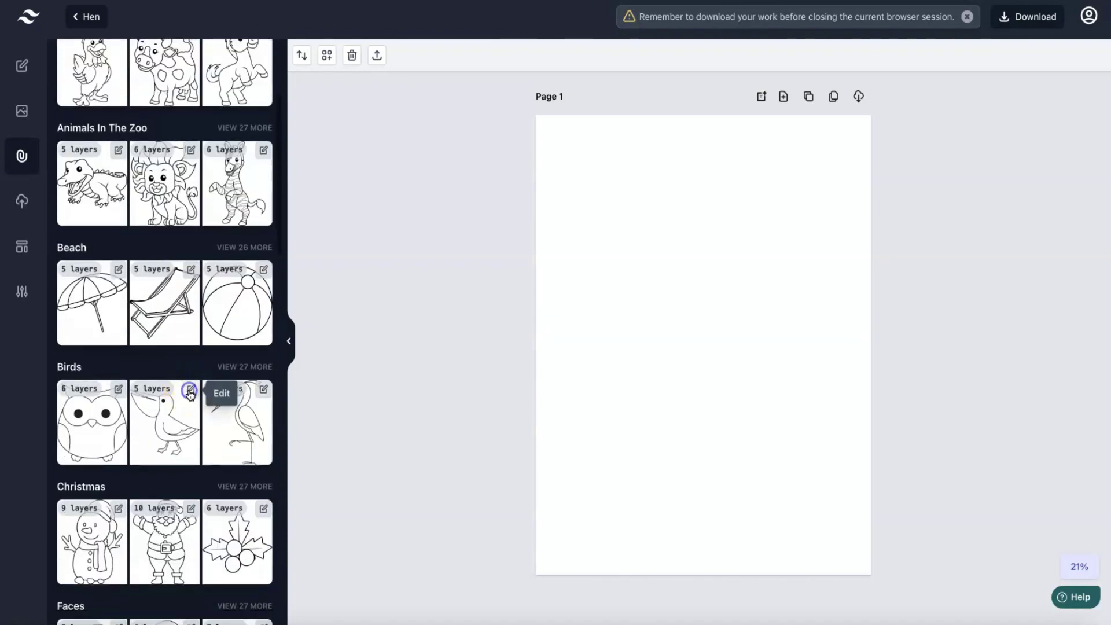
Open the layered pelican drawing from the Birds category for editing, view its layers and close the editor without saving
left_click(190, 393)
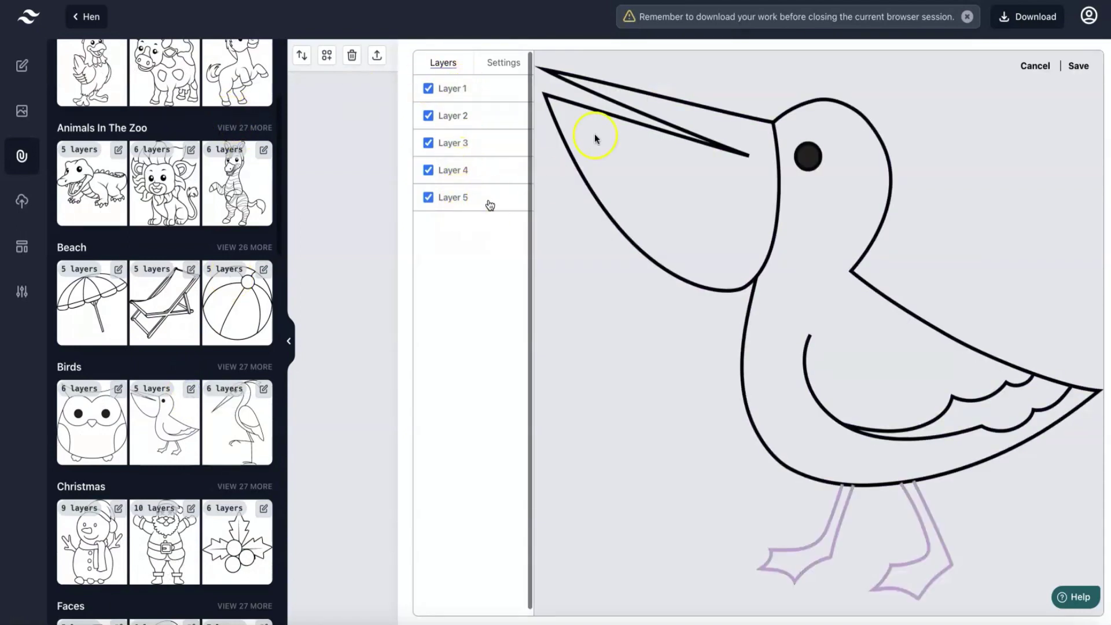
left_click(1036, 66)
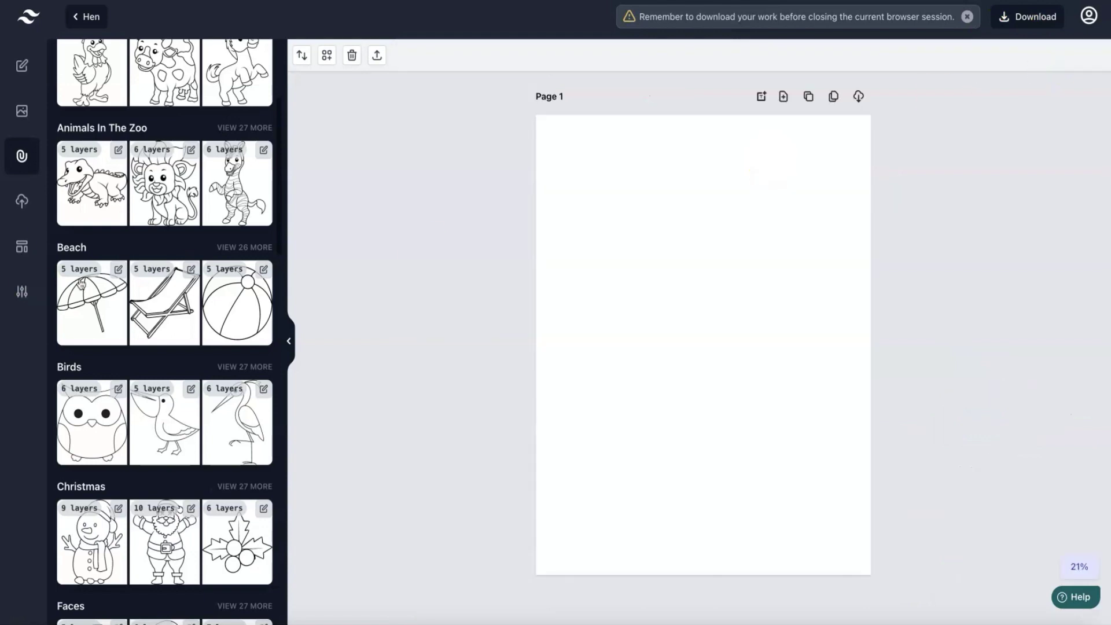
Add a page from the five-step bee template with zigzag arrows
left_click(22, 248)
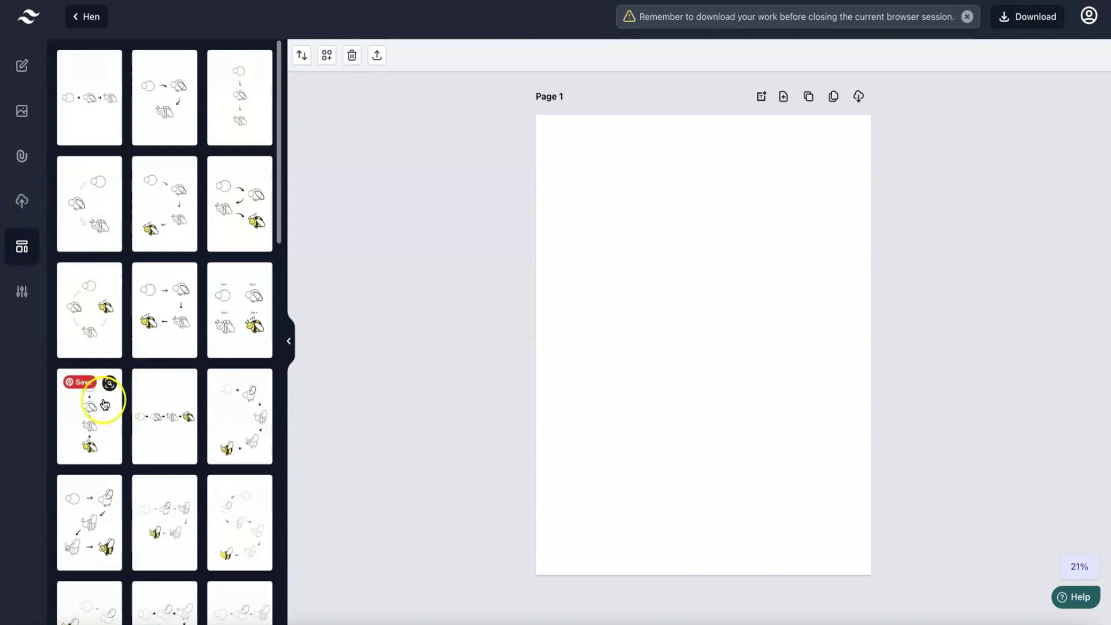
scroll(95, 490, "down", 1)
left_click(95, 490)
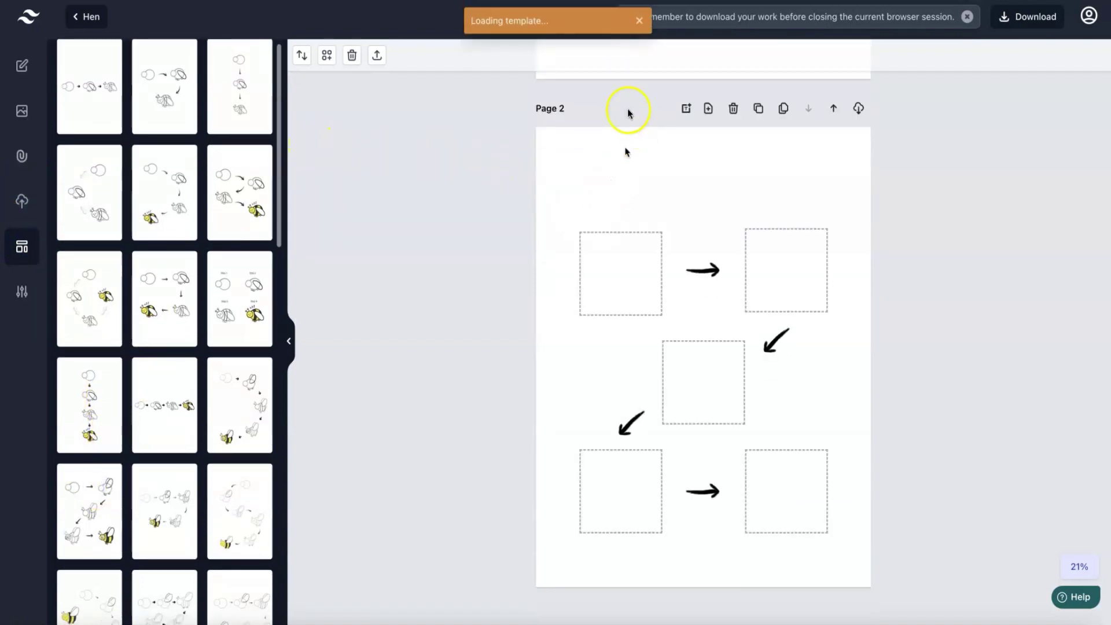
Bulk clone page 2 using Step By Step Layers with the pelican image, applying grayscale to previous steps
left_click(785, 110)
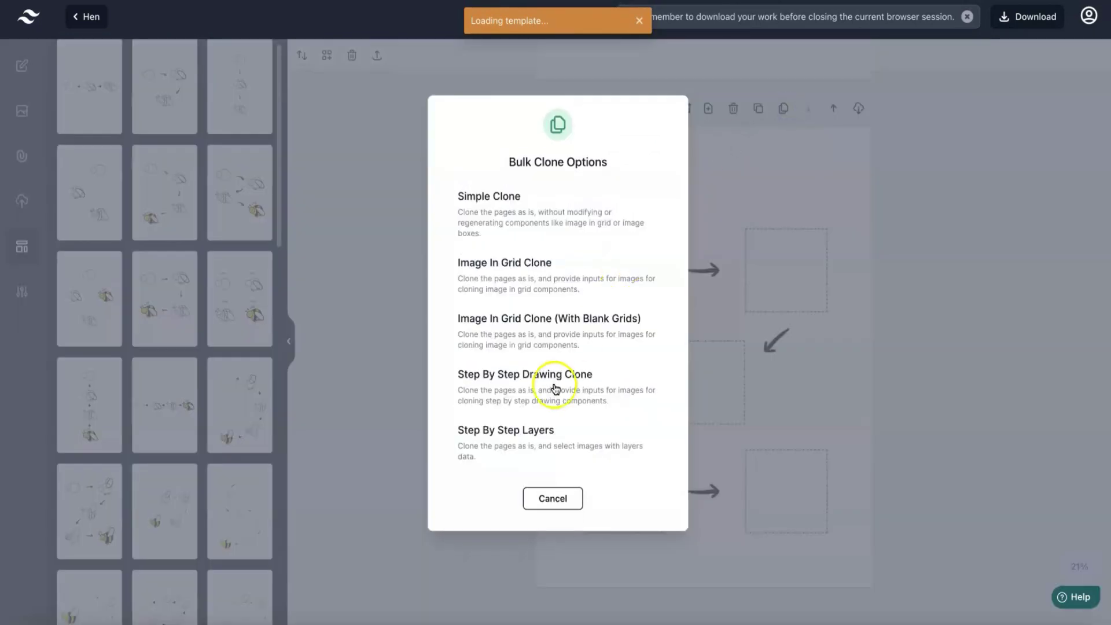
left_click(534, 429)
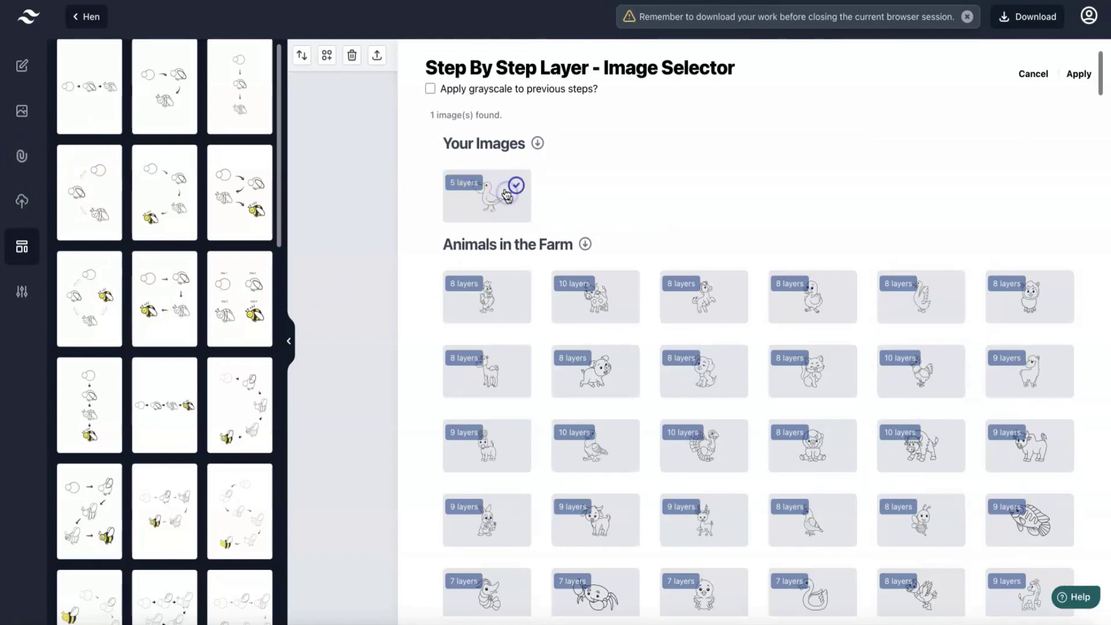
left_click(430, 88)
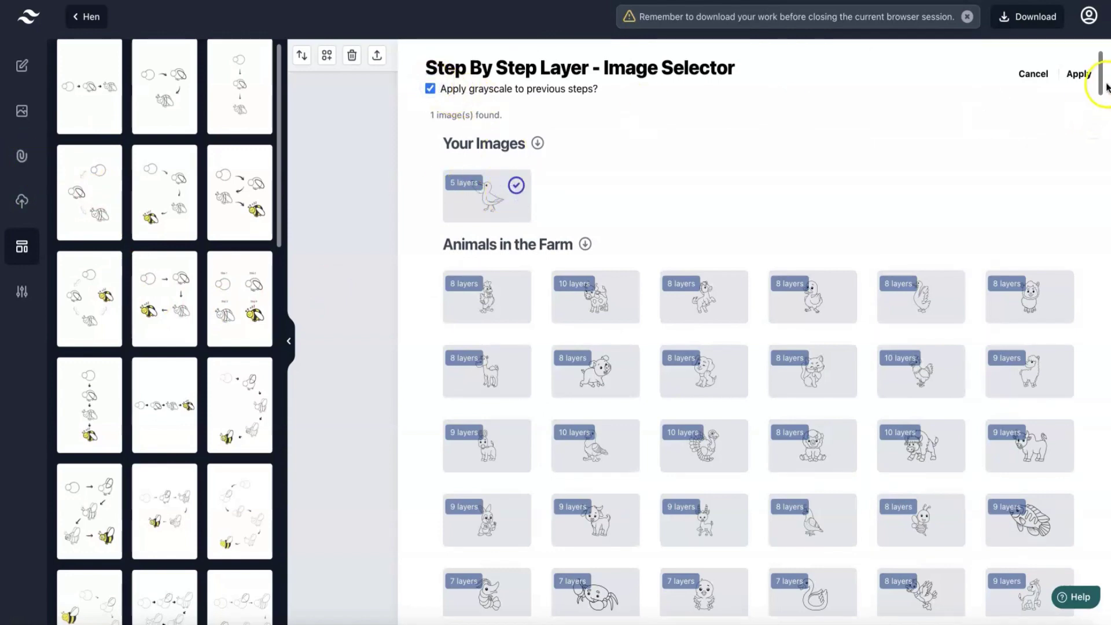
left_click(1078, 74)
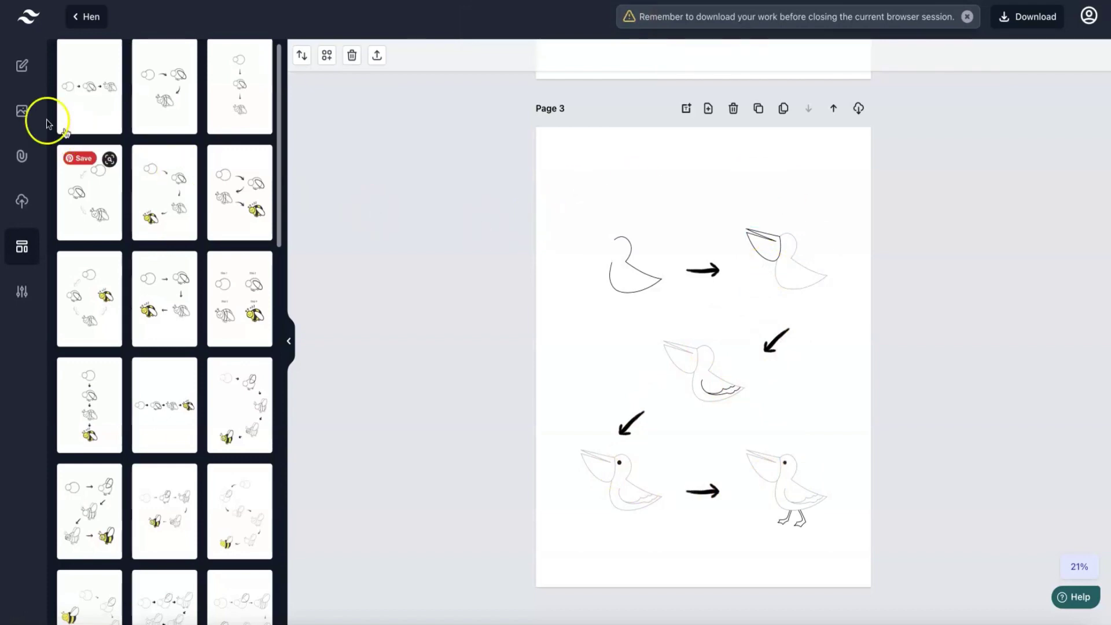
left_click(22, 68)
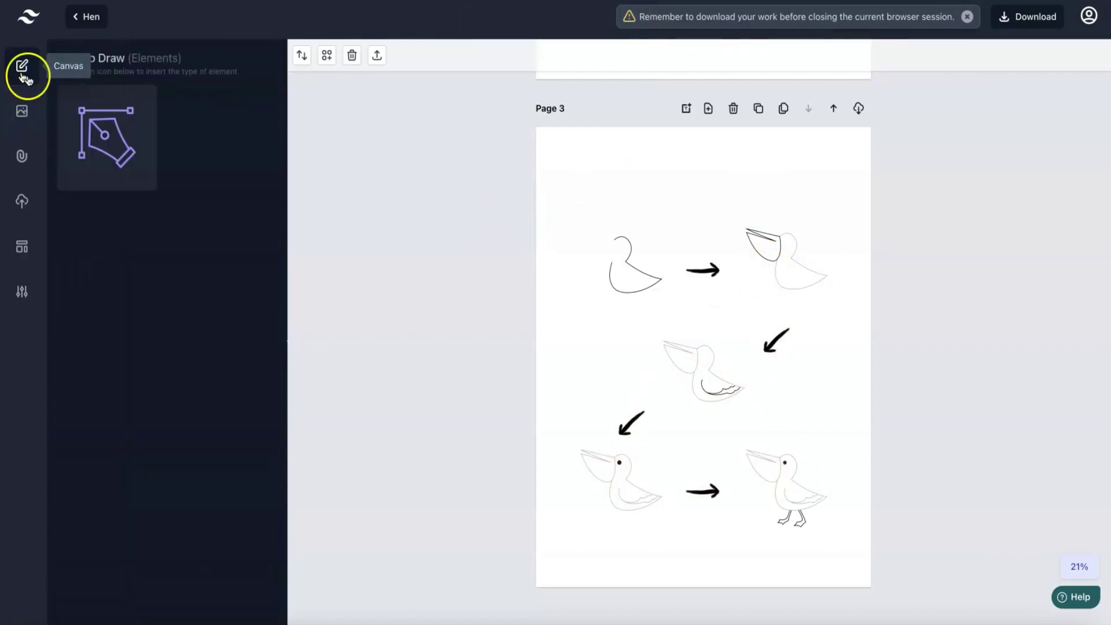
left_click(120, 155)
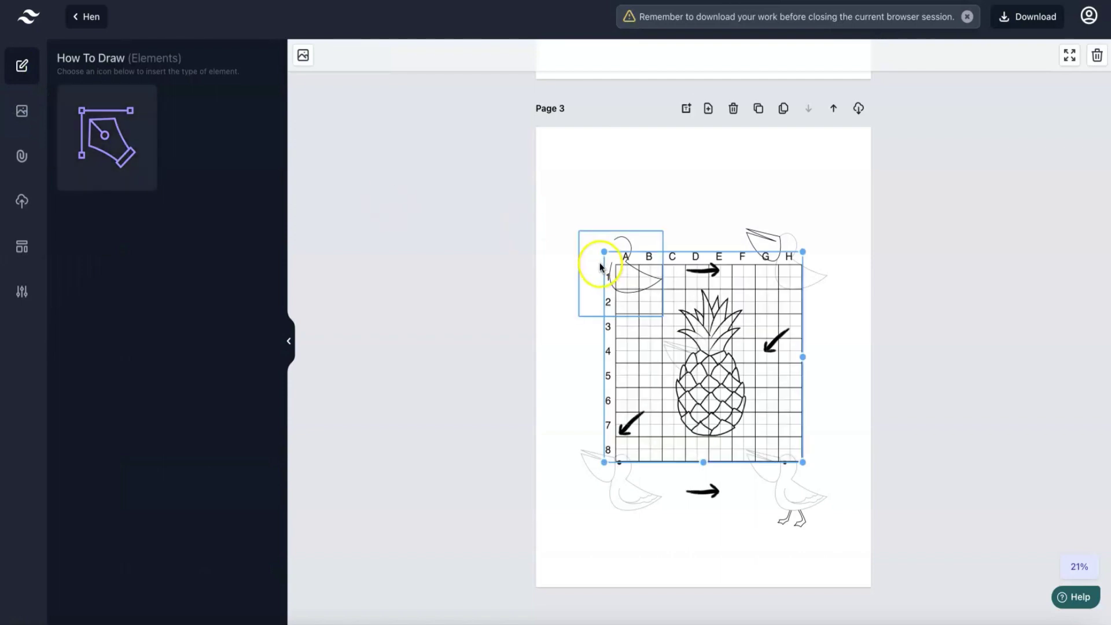
key("Delete")
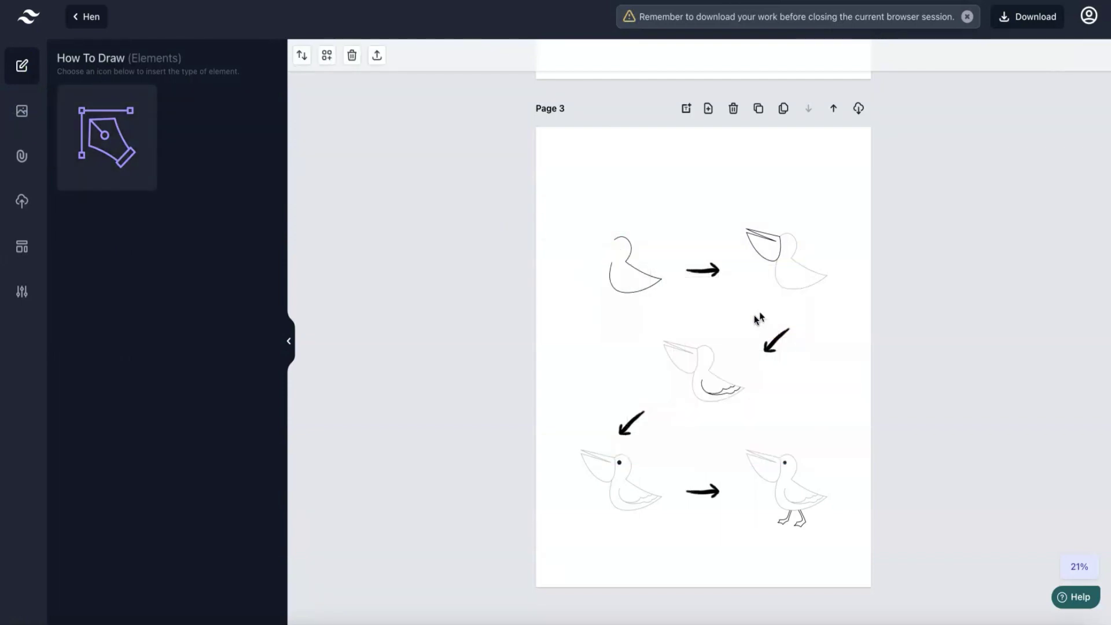
Add a blank page after page 3 and place a How To Draw grid element in its upper half
scroll(774, 87, "up", 3)
scroll(773, 109, "down", 1)
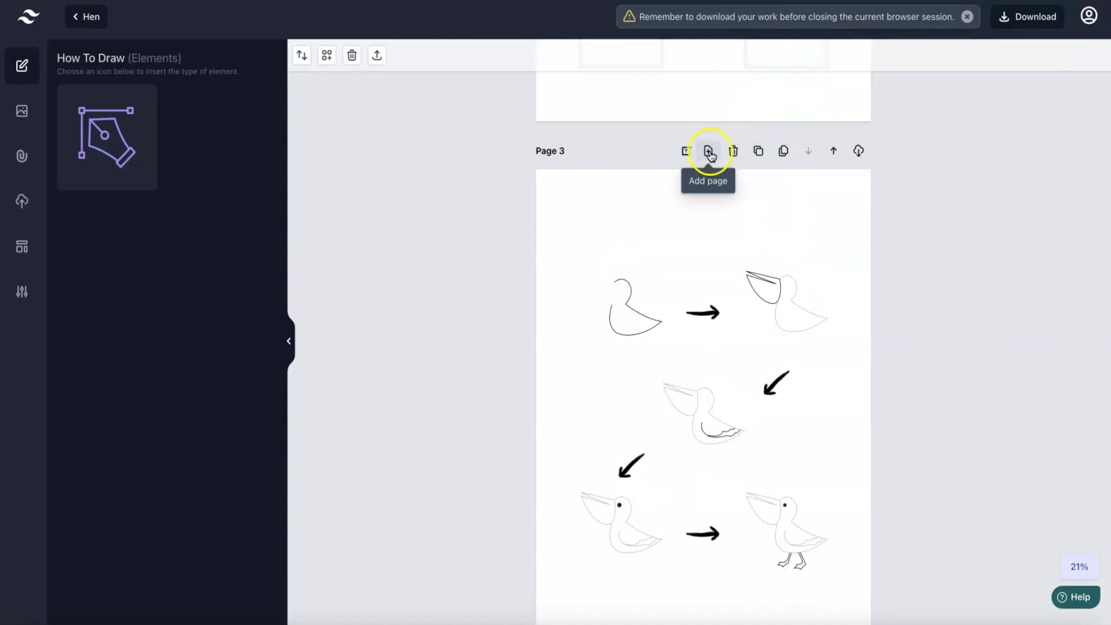
left_click(710, 152)
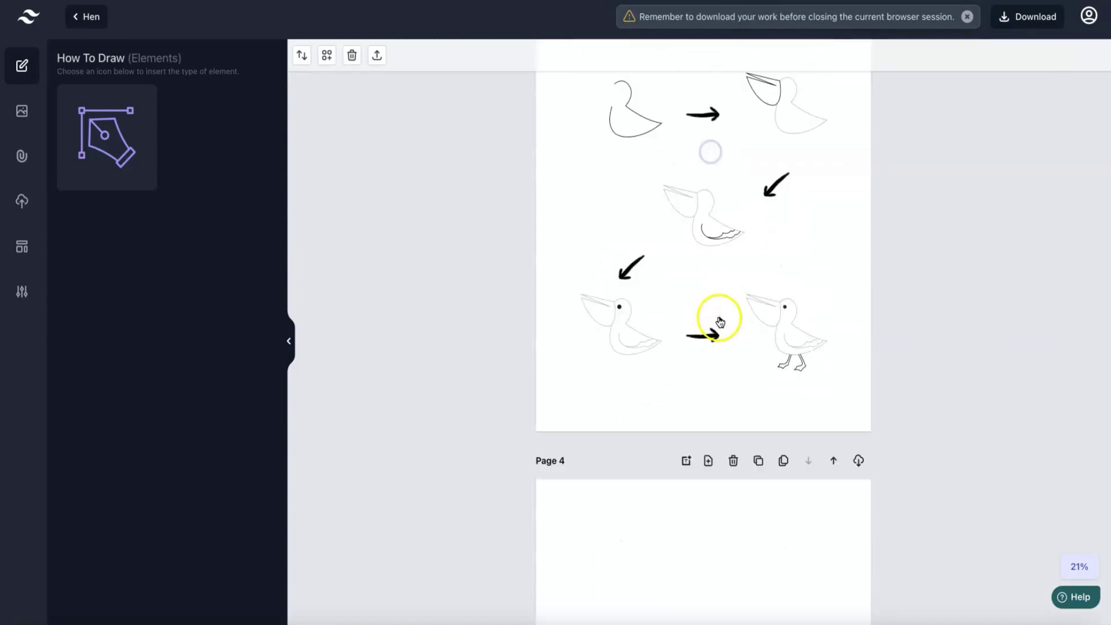
left_click(129, 149)
left_click_drag(718, 345, 707, 278)
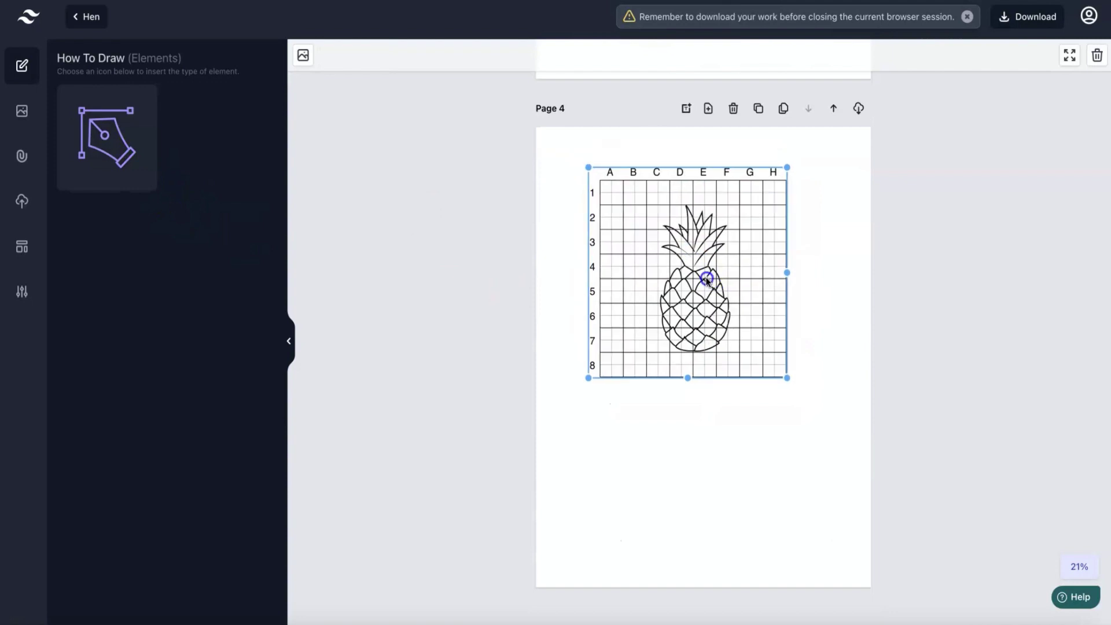
Clear the pineapple from the grid and fill it with the starfish from the Beach category of DFY Images
left_click(301, 61)
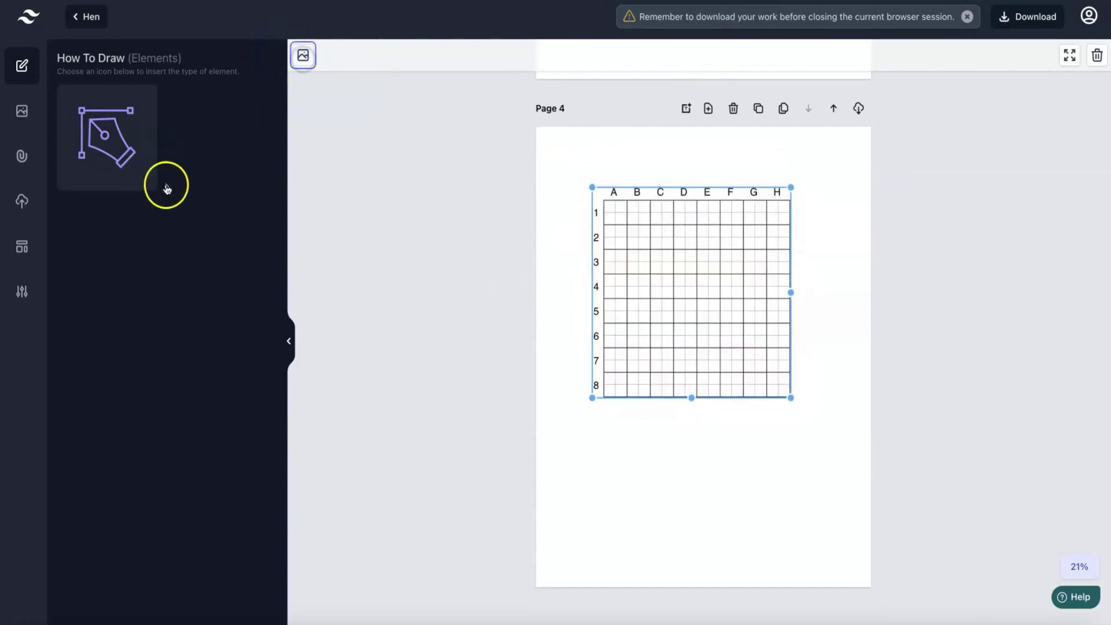
left_click(22, 110)
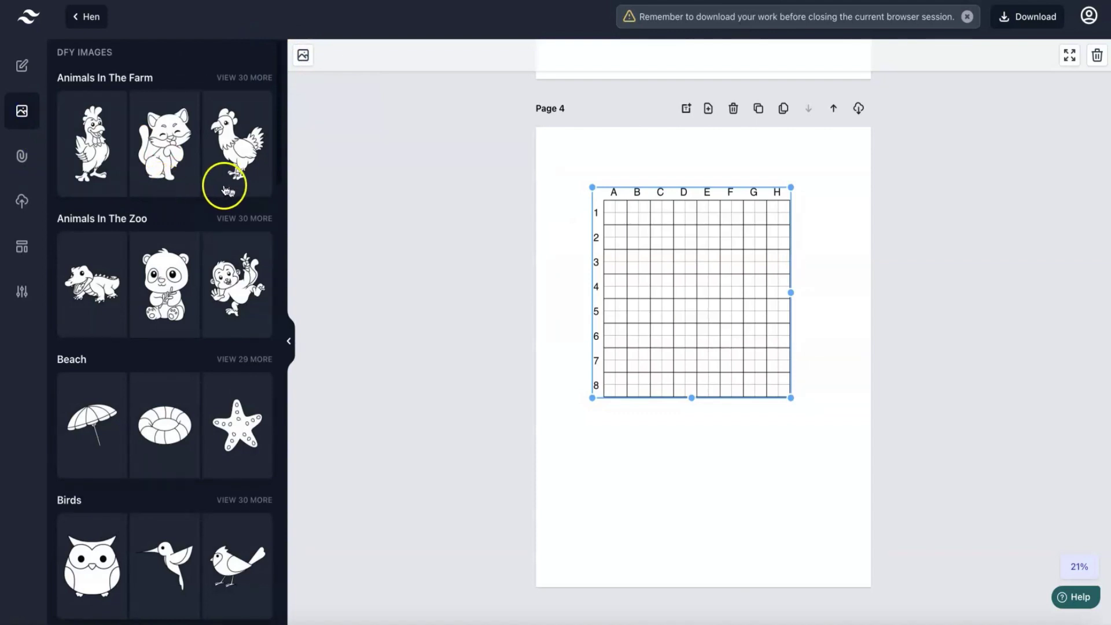
scroll(230, 229, "down", 3)
left_click(239, 250)
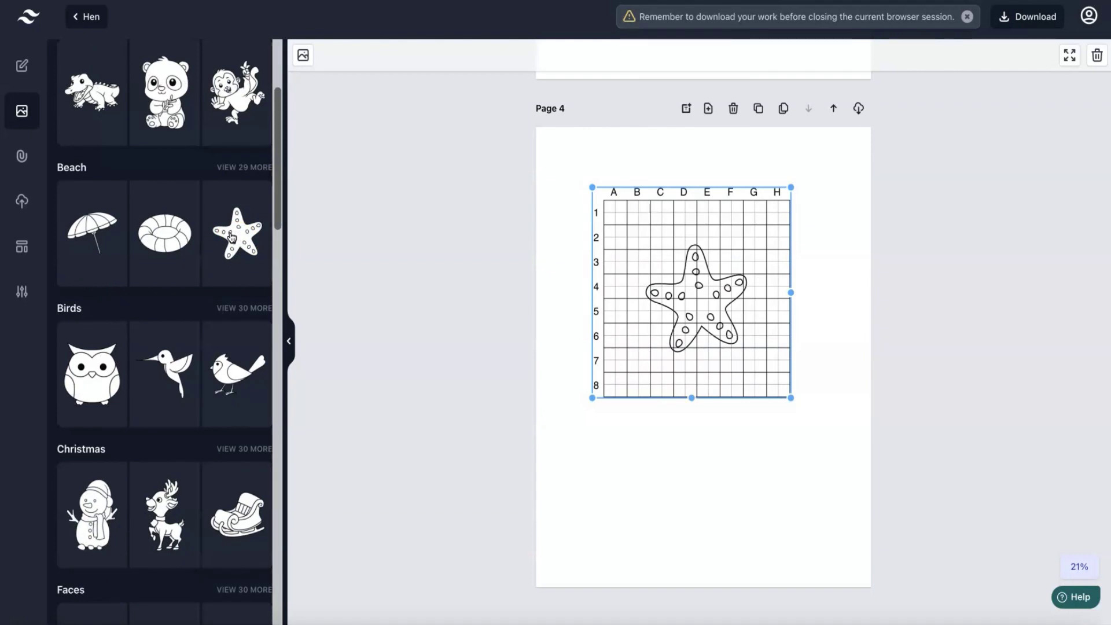
Check the available download formats for the book without downloading it
left_click(1035, 18)
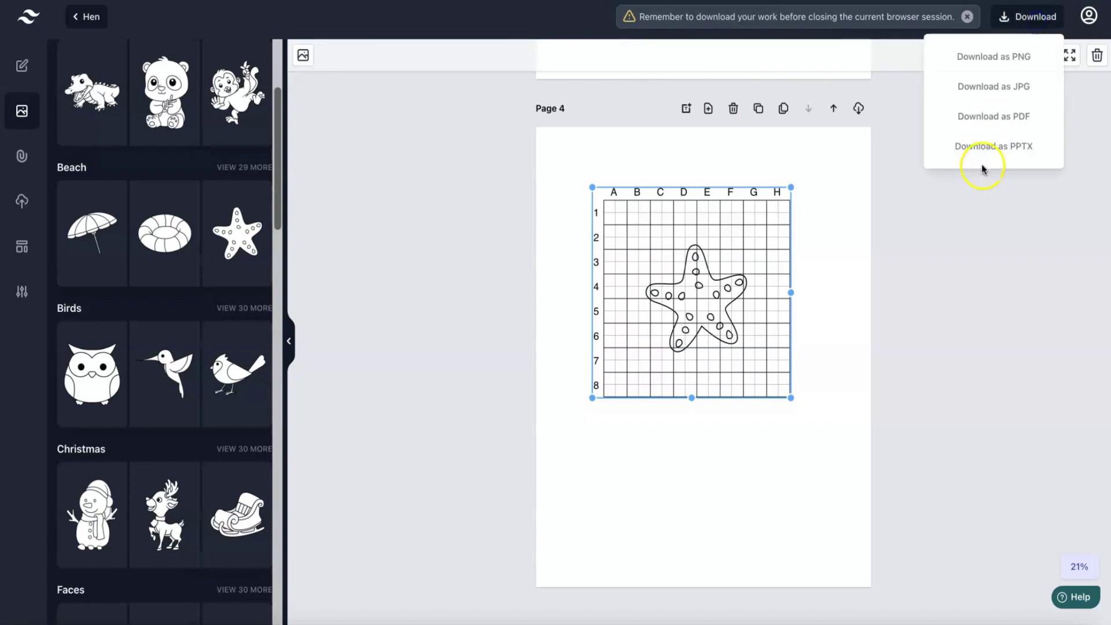
left_click(1002, 211)
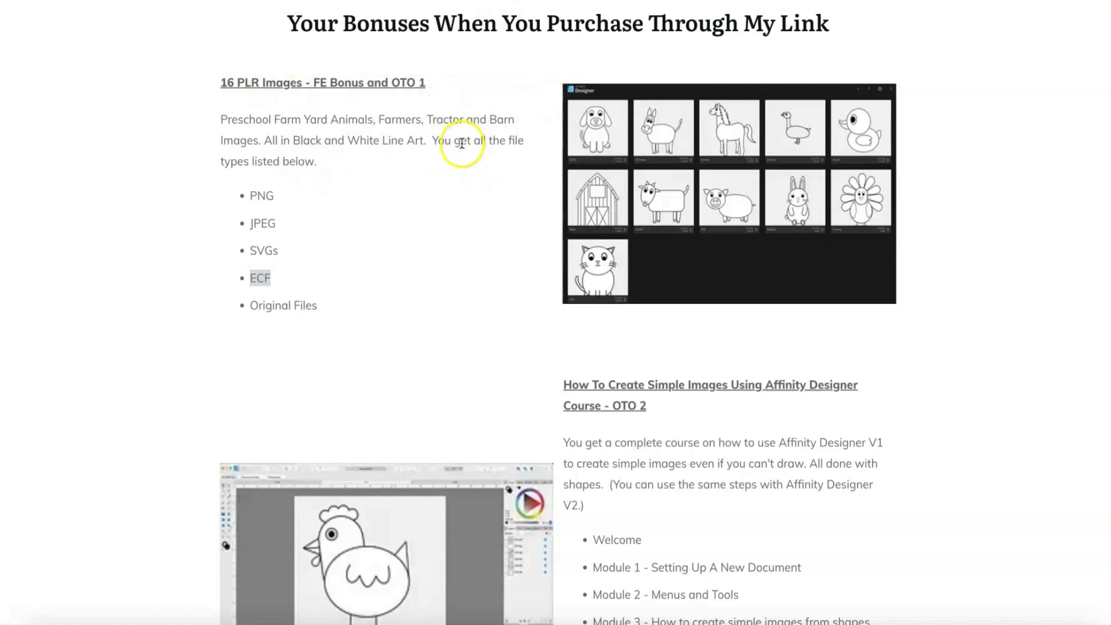
Switch to the bonuses web page and review the 16 PLR Images offer and the Affinity Designer course outline
left_click(269, 278)
left_click_drag(269, 279, 236, 279)
scroll(643, 201, "down", 2)
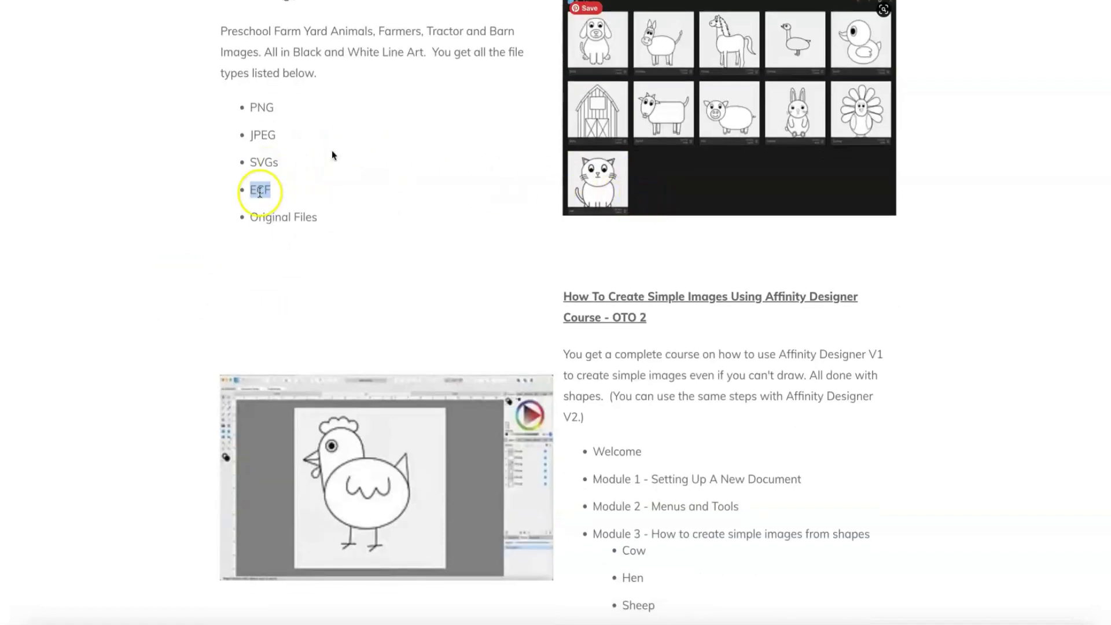
scroll(440, 171, "down", 4)
scroll(439, 169, "down", 1)
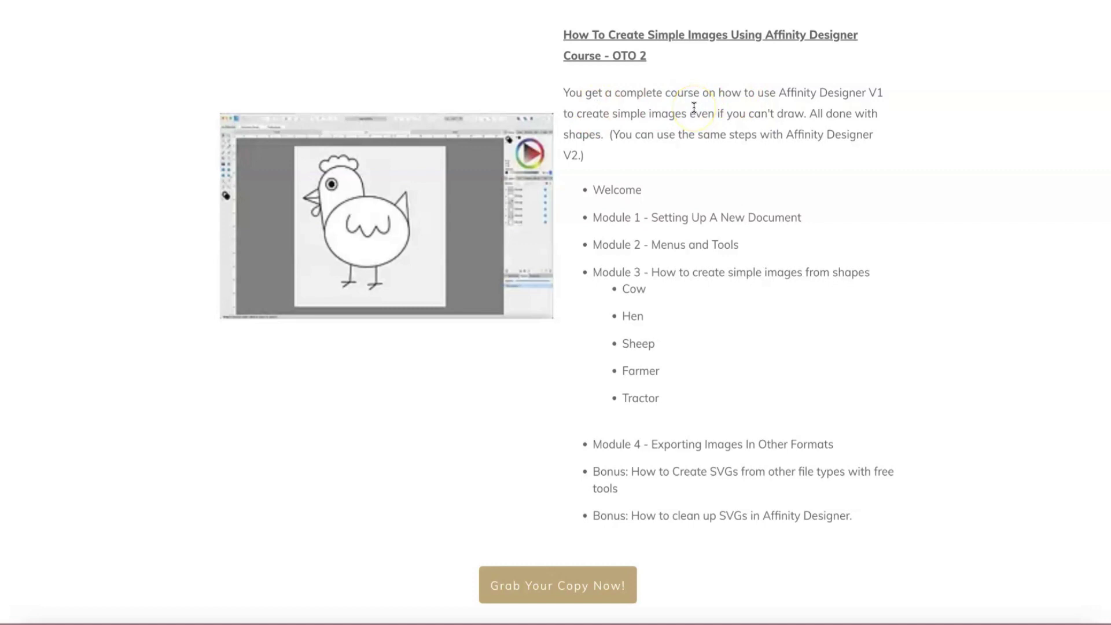
mouse_move(409, 226)
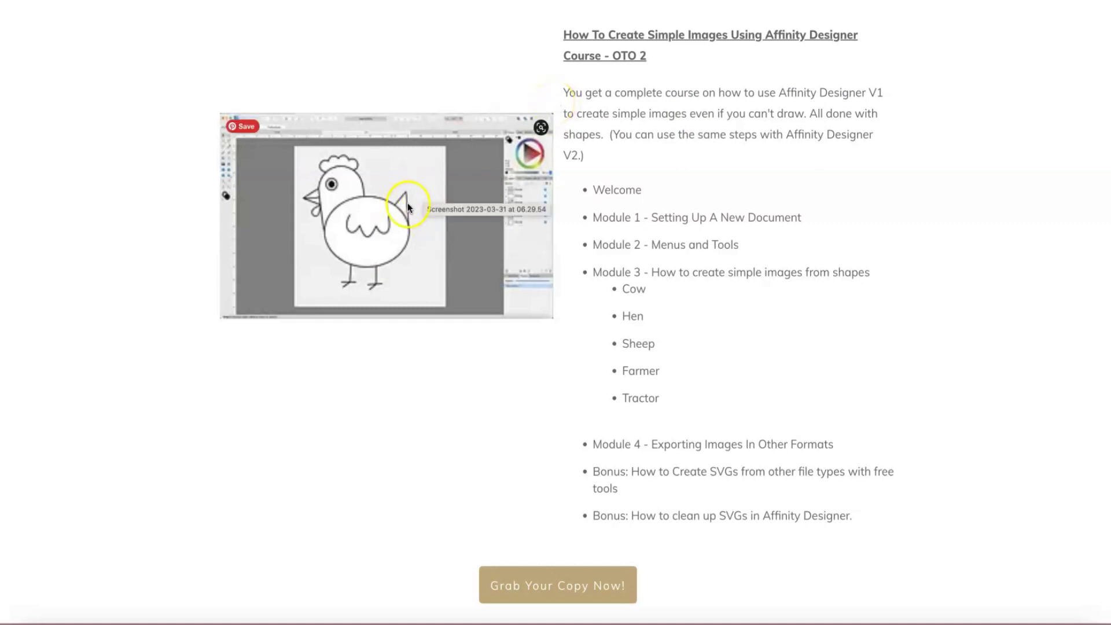
scroll(717, 168, "up", 7)
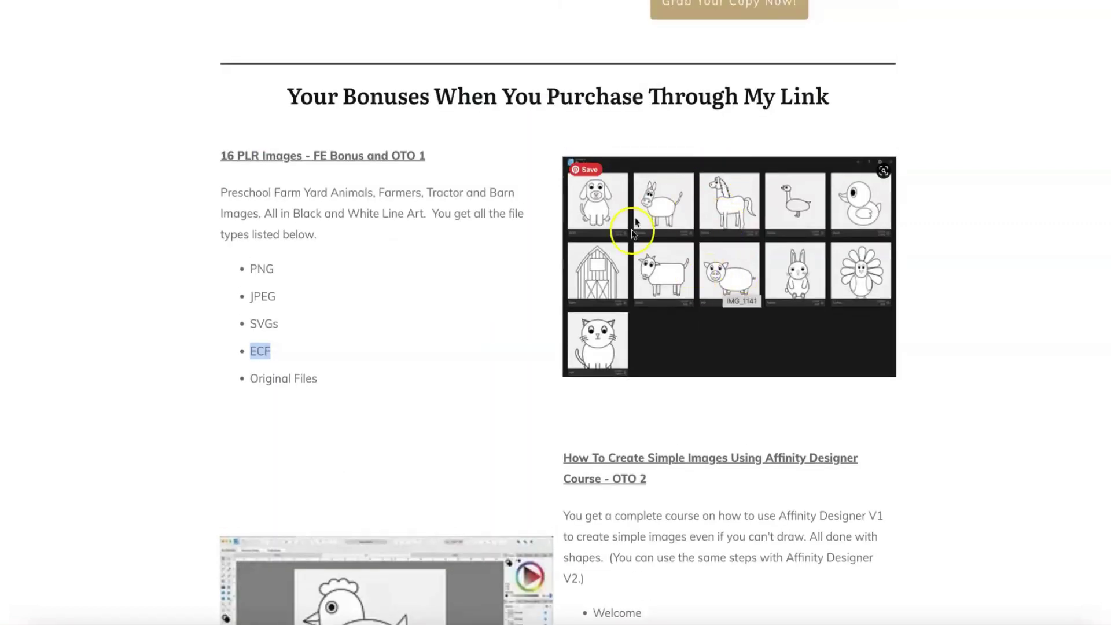
scroll(711, 228, "down", 6)
scroll(710, 232, "down", 1)
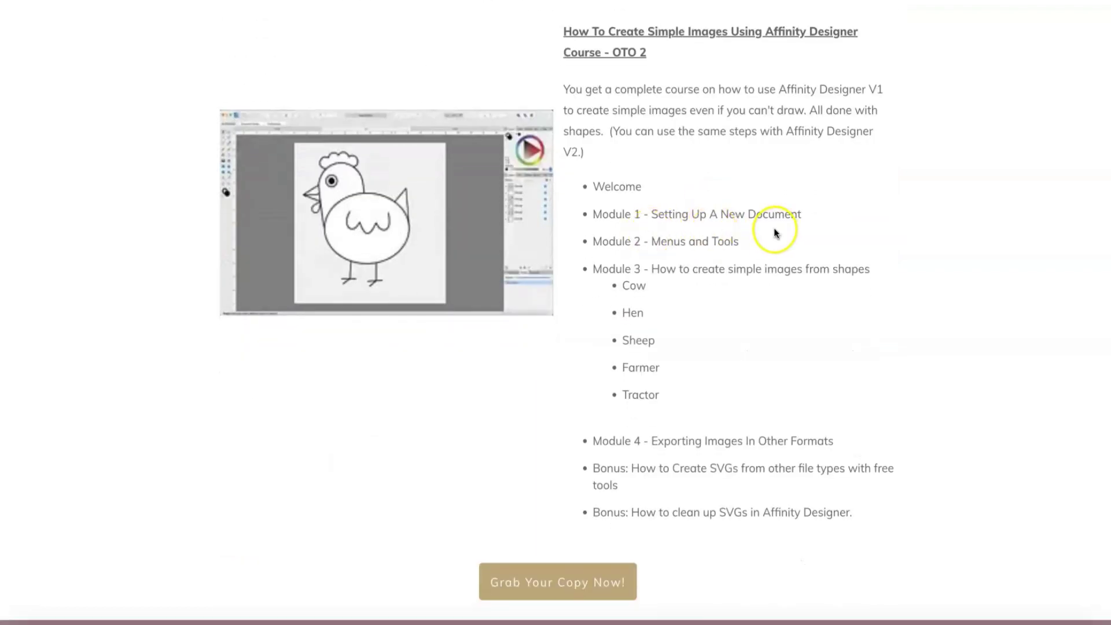
left_click(769, 231)
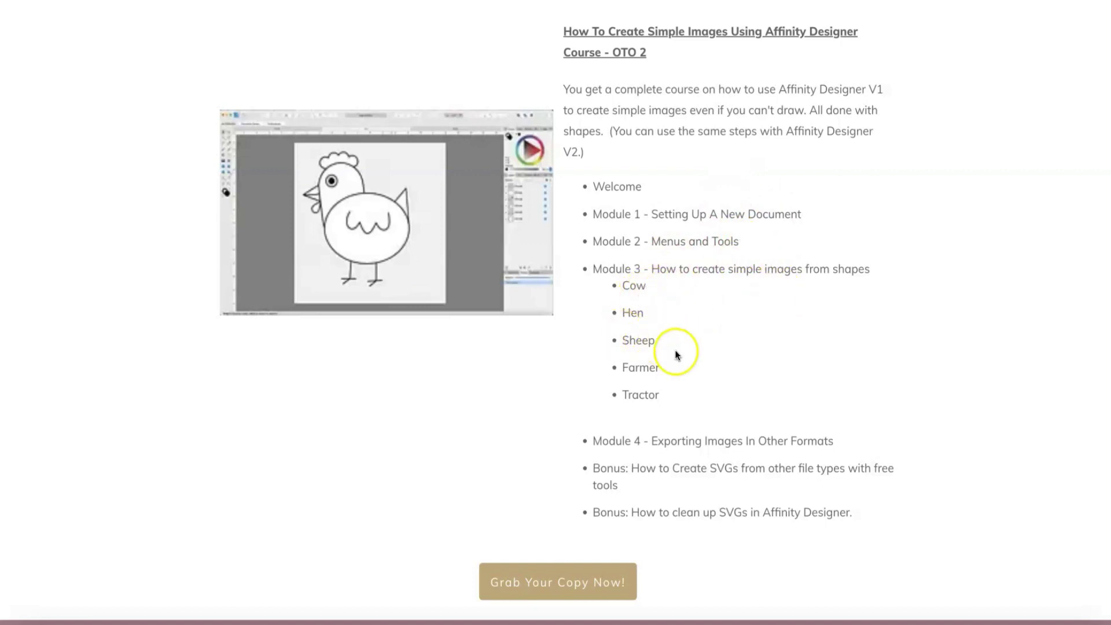
scroll(698, 394, "down", 2)
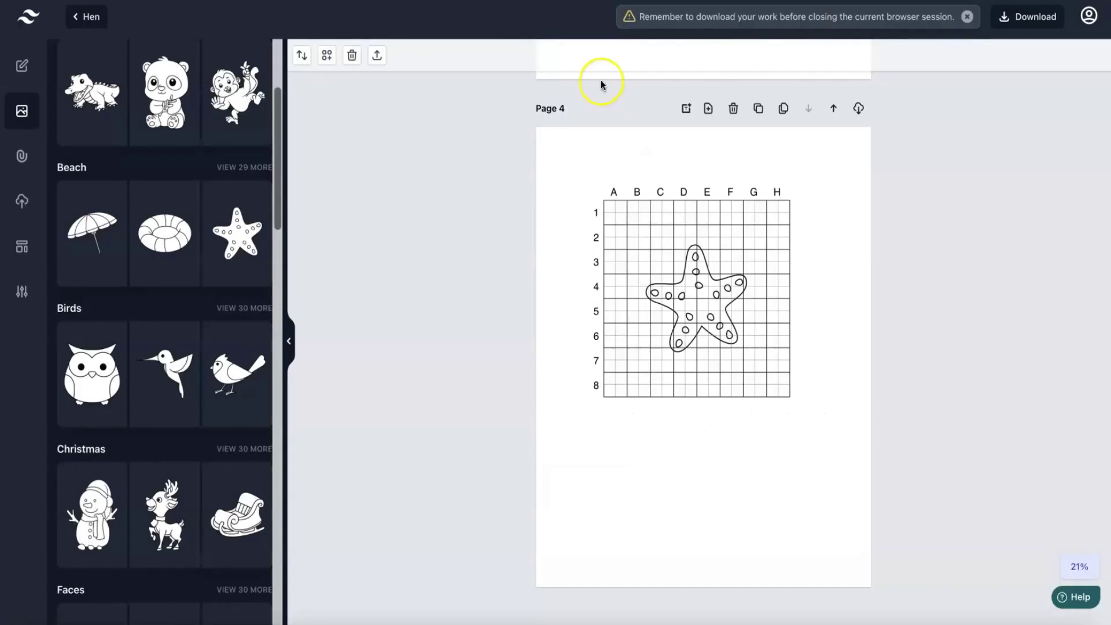
Return to the generator, open the pelican under Your Images for editing and examine its layer settings
left_click(19, 157)
left_click(96, 157)
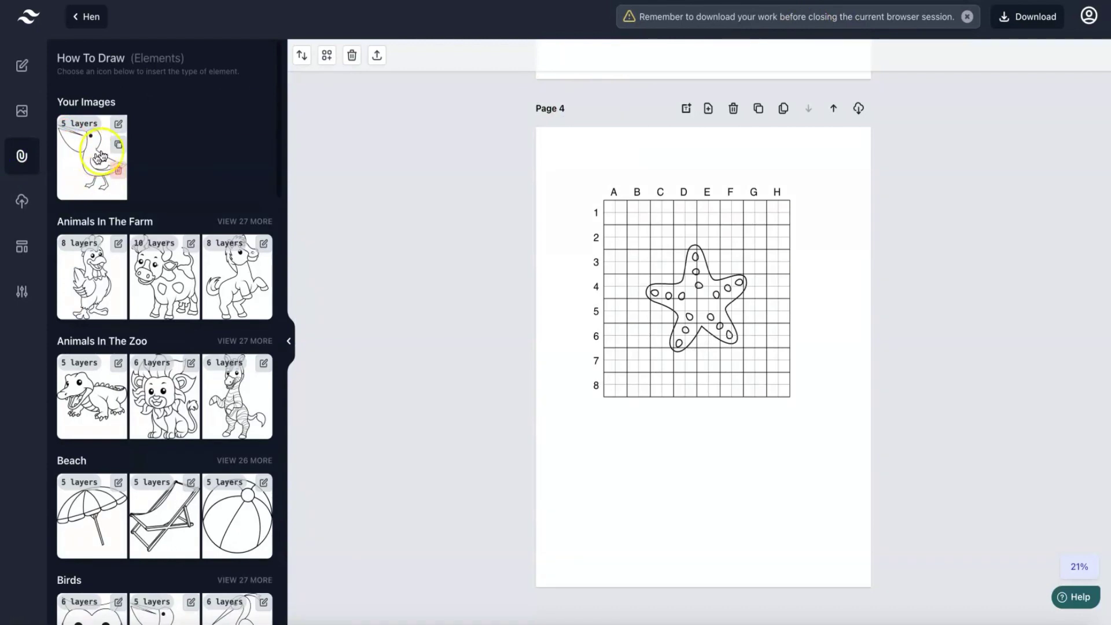
left_click(118, 123)
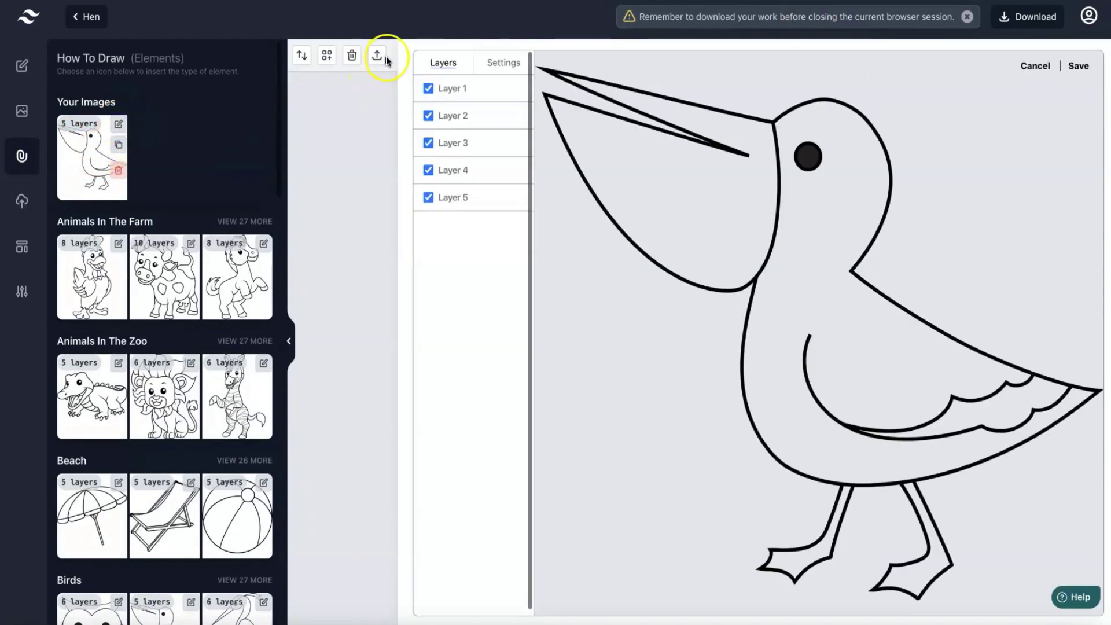
left_click(508, 64)
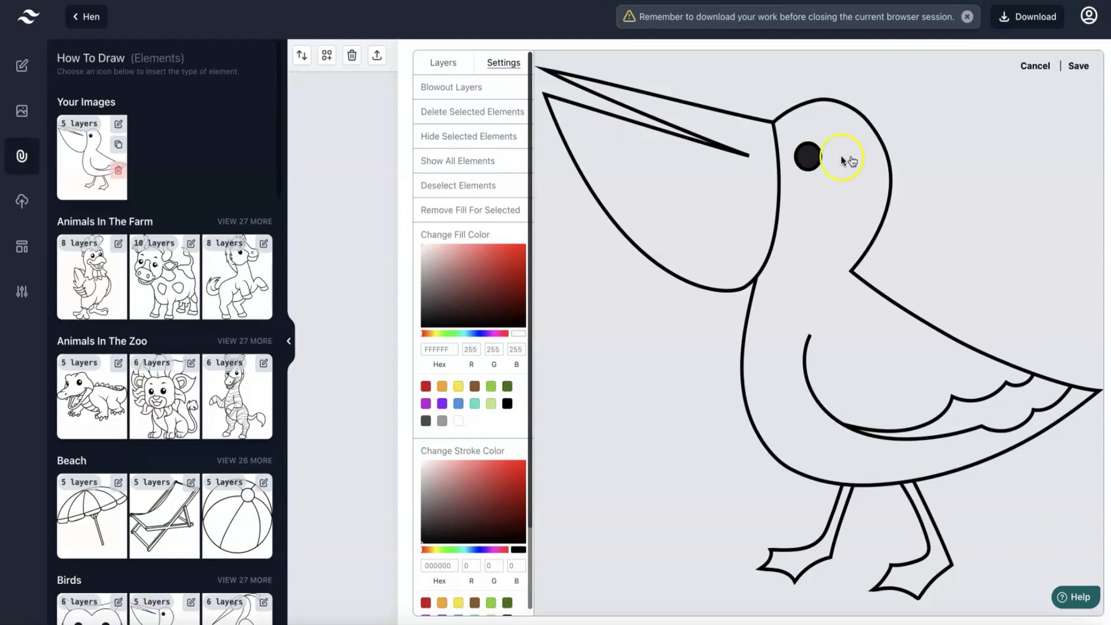
left_click(775, 245)
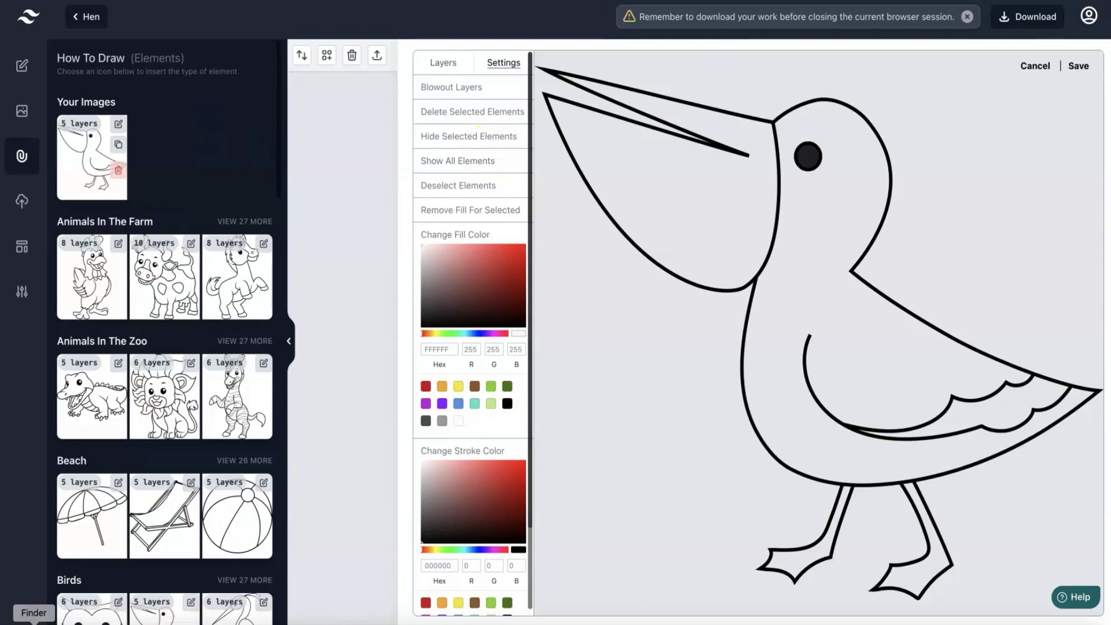
Add cat.svg from the SVGs folder in Finder to the bulk image selection for step-by-step upload
left_click(34, 622)
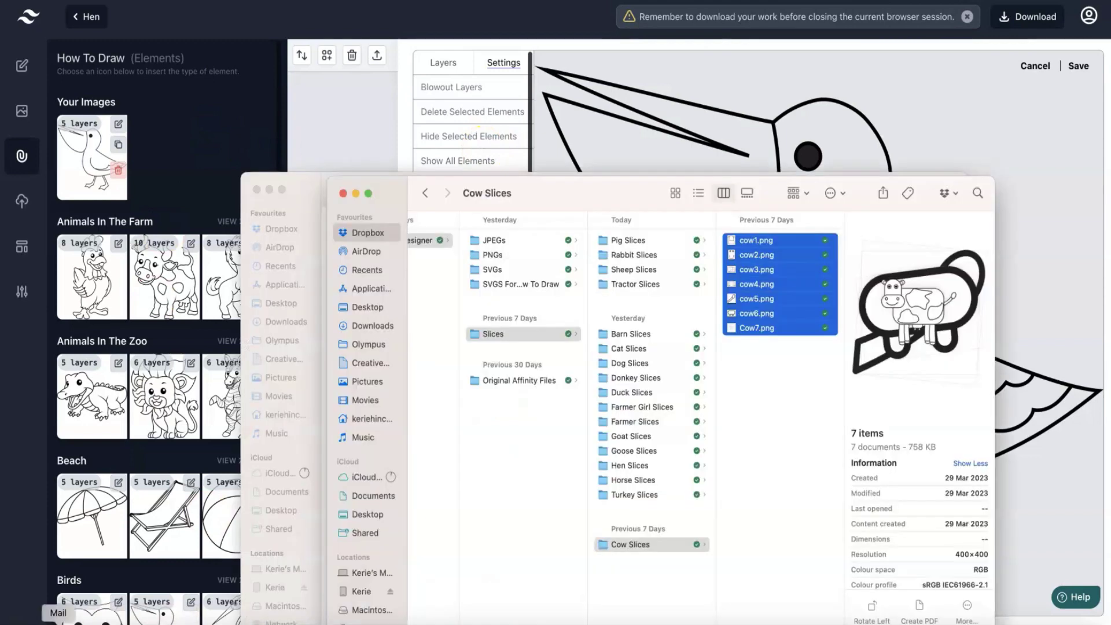
left_click(508, 268)
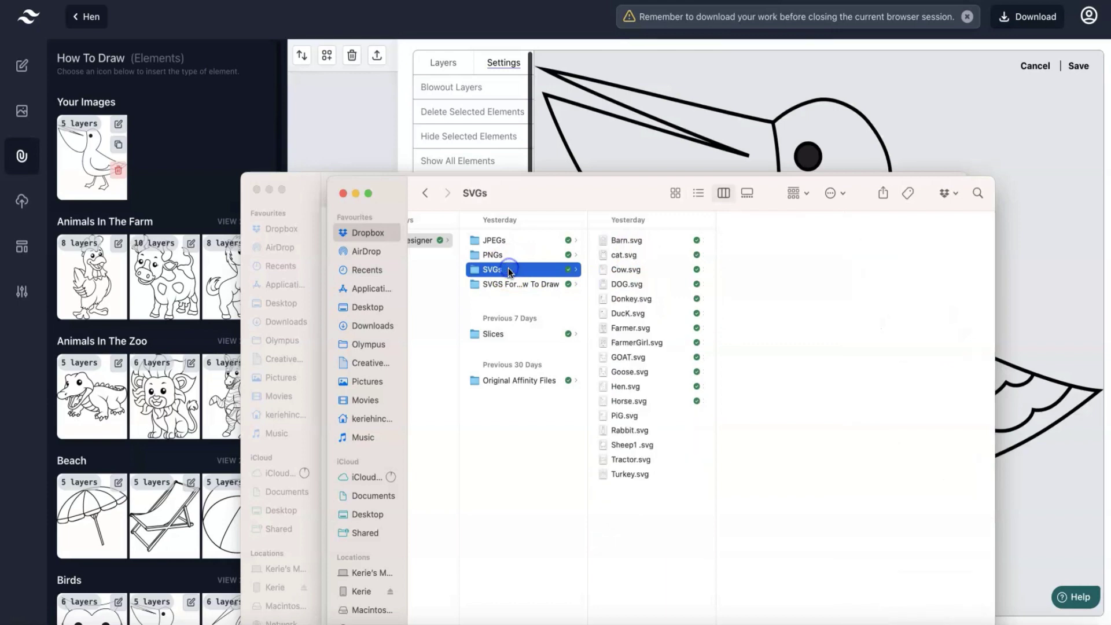
left_click(627, 255)
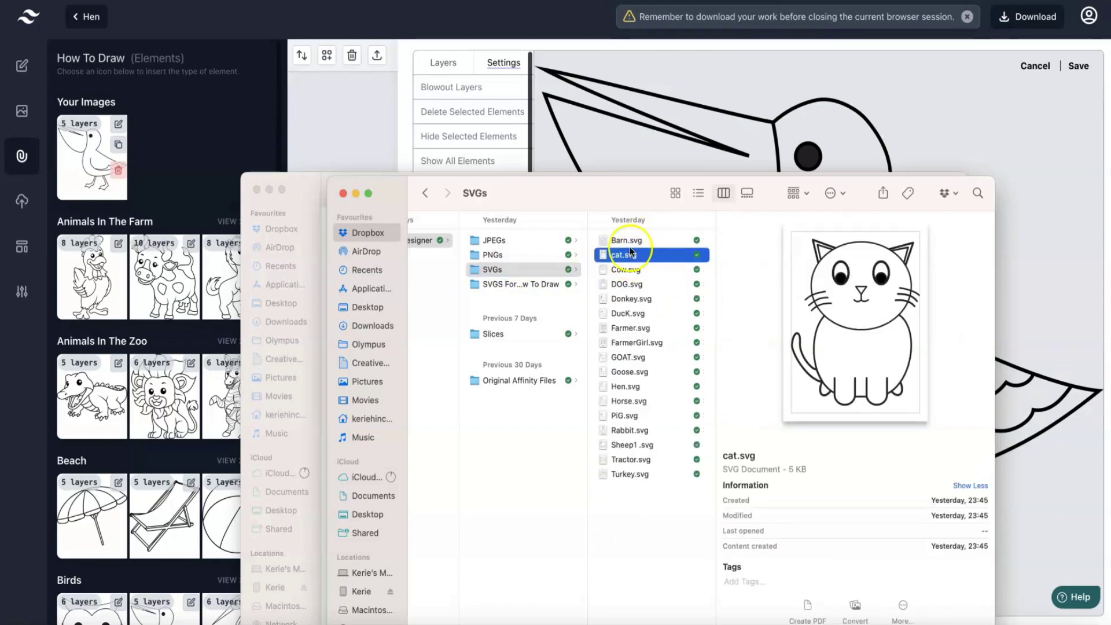
left_click(377, 55)
left_click(376, 56)
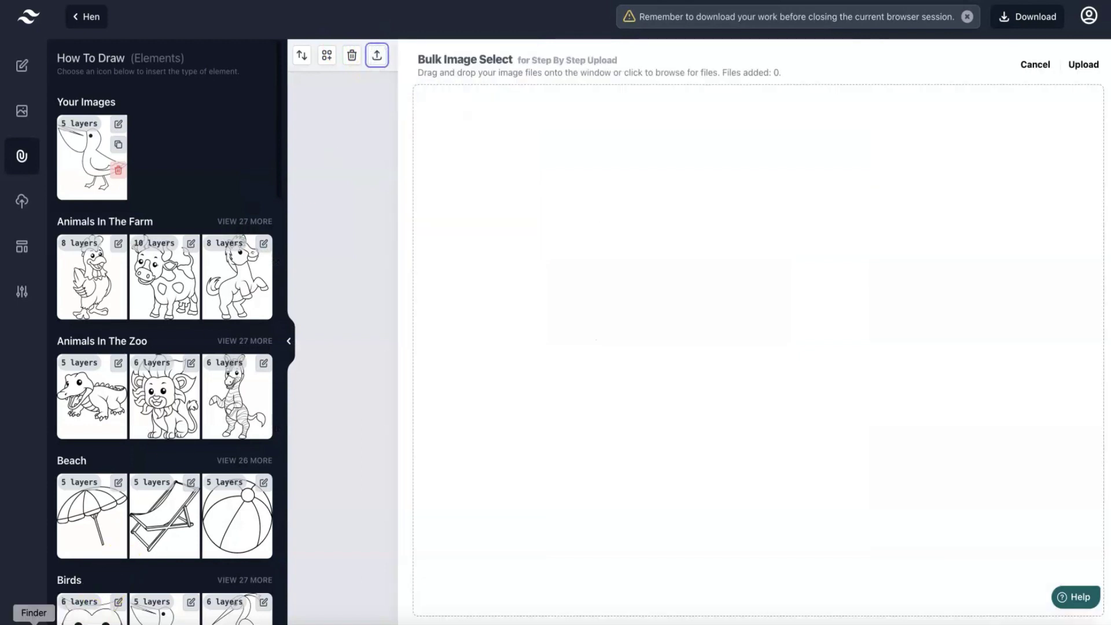
left_click(33, 623)
left_click_drag(623, 255, 576, 150)
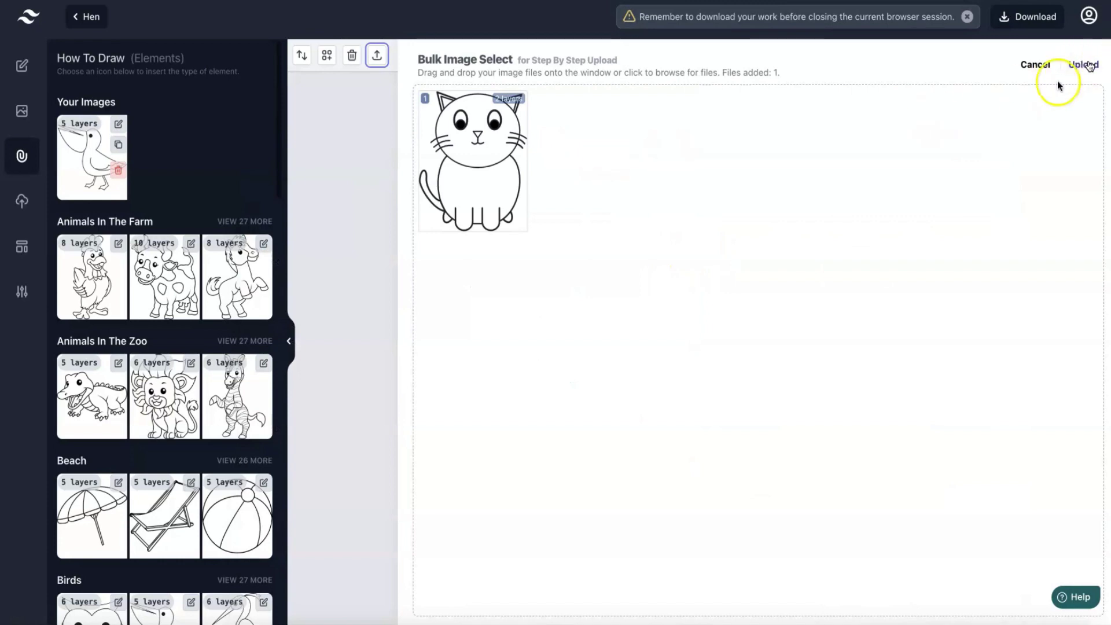
Upload the cat selected for step-by-step upload to Your Images and make a copy of it
left_click(1086, 66)
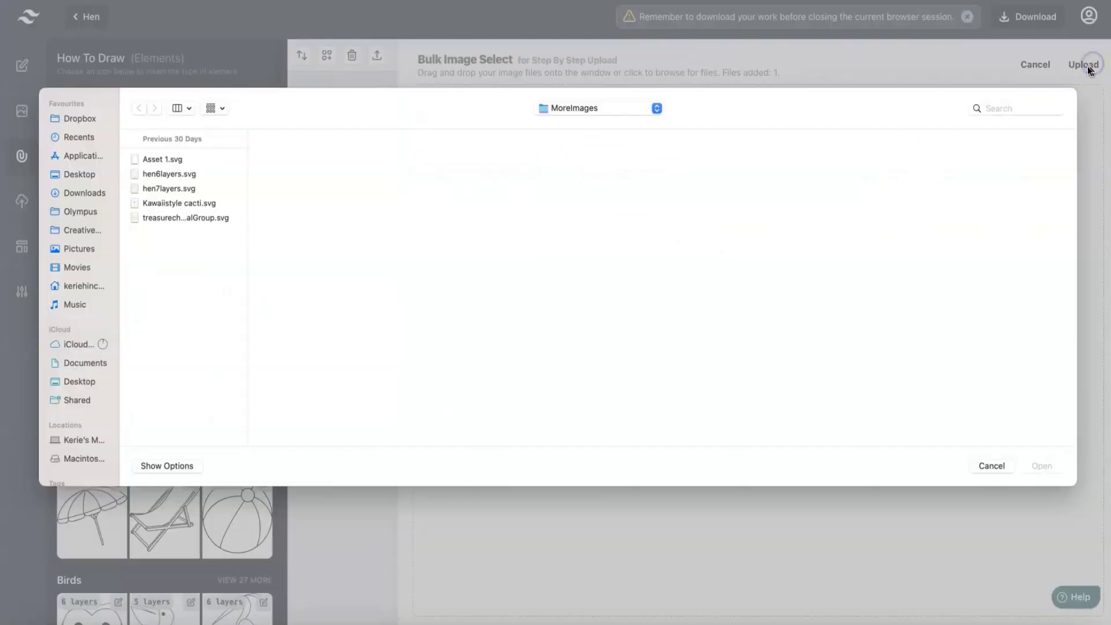
left_click(991, 466)
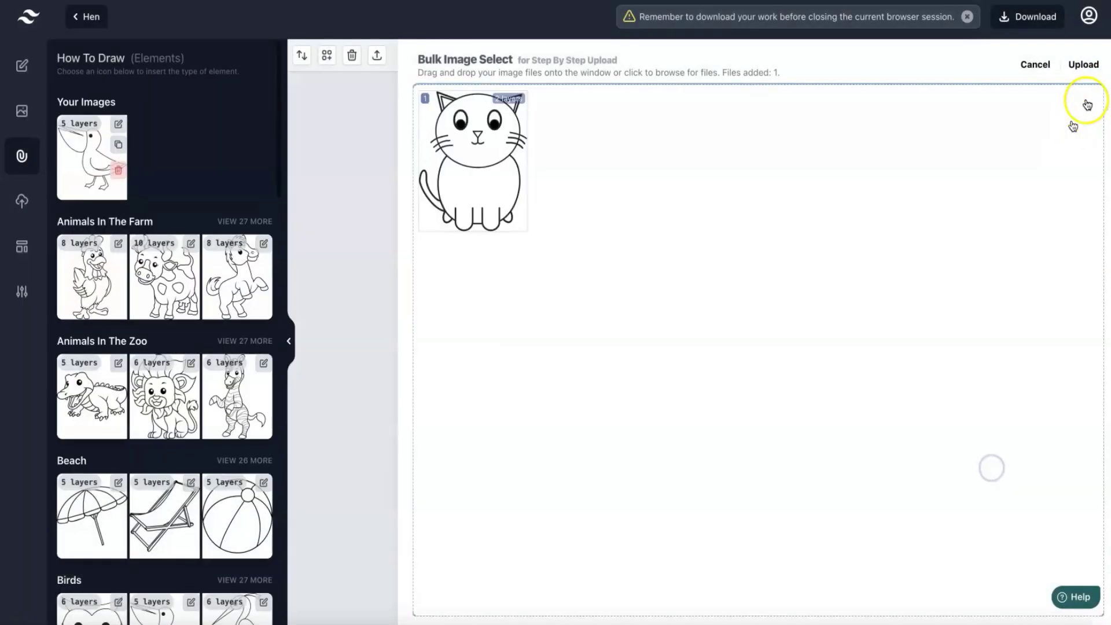
left_click(1083, 64)
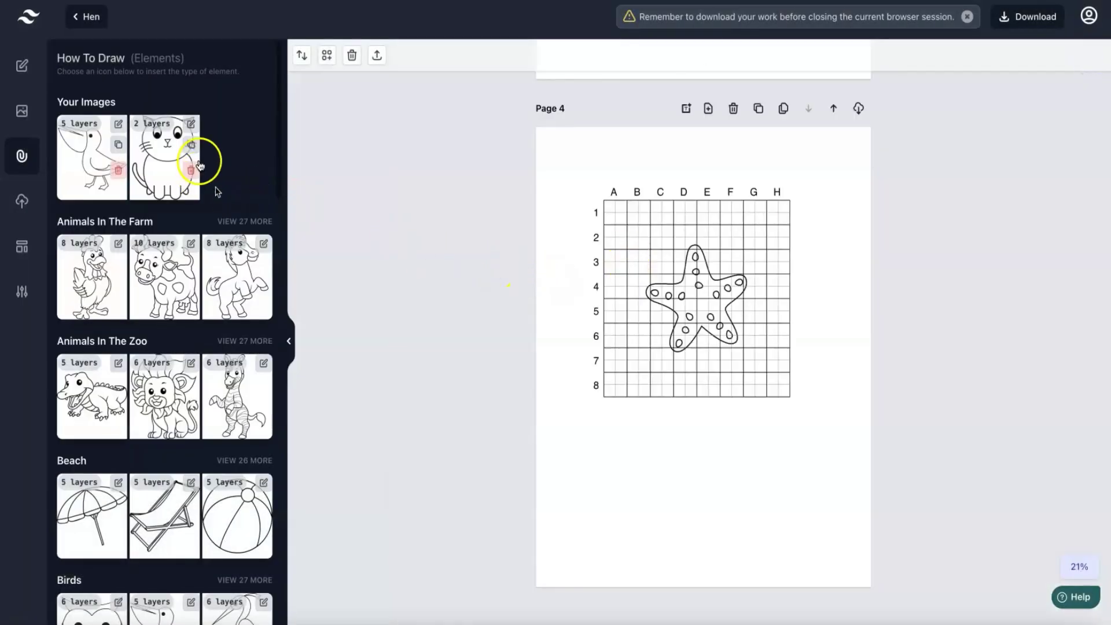
left_click(191, 144)
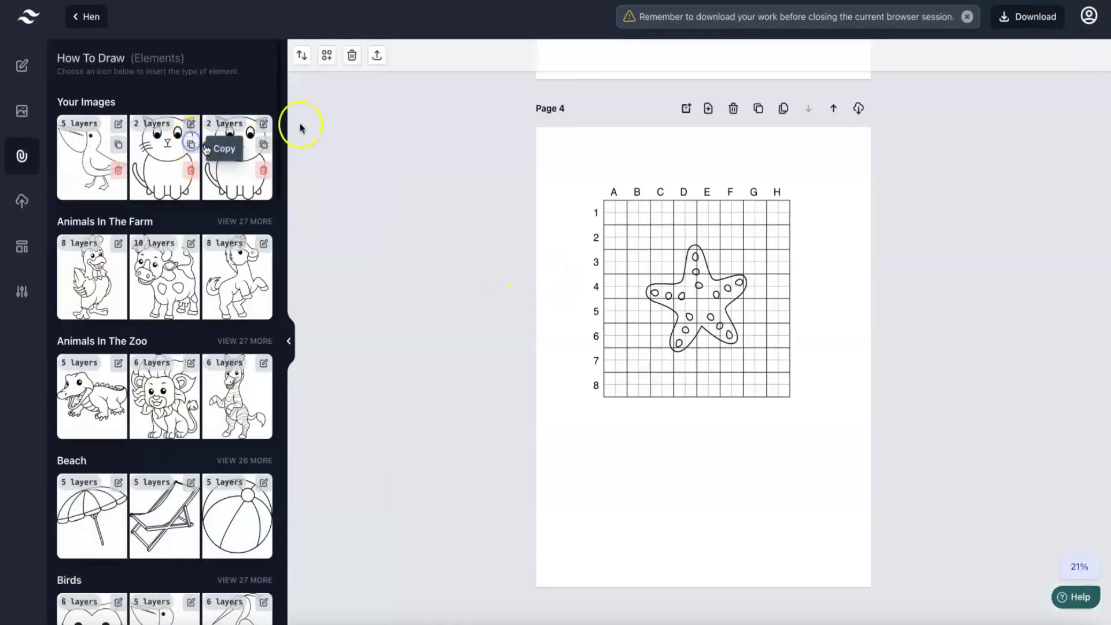
Open the copied cat for editing, insert a layer before Layer 1 and add the cat's head to it
left_click(261, 125)
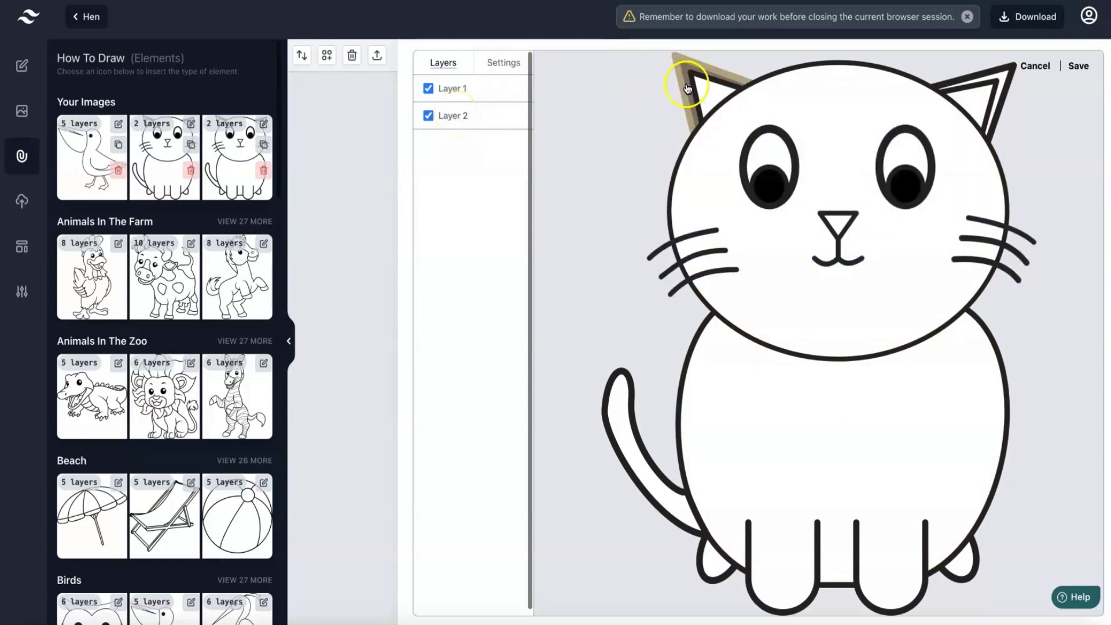
left_click(453, 115)
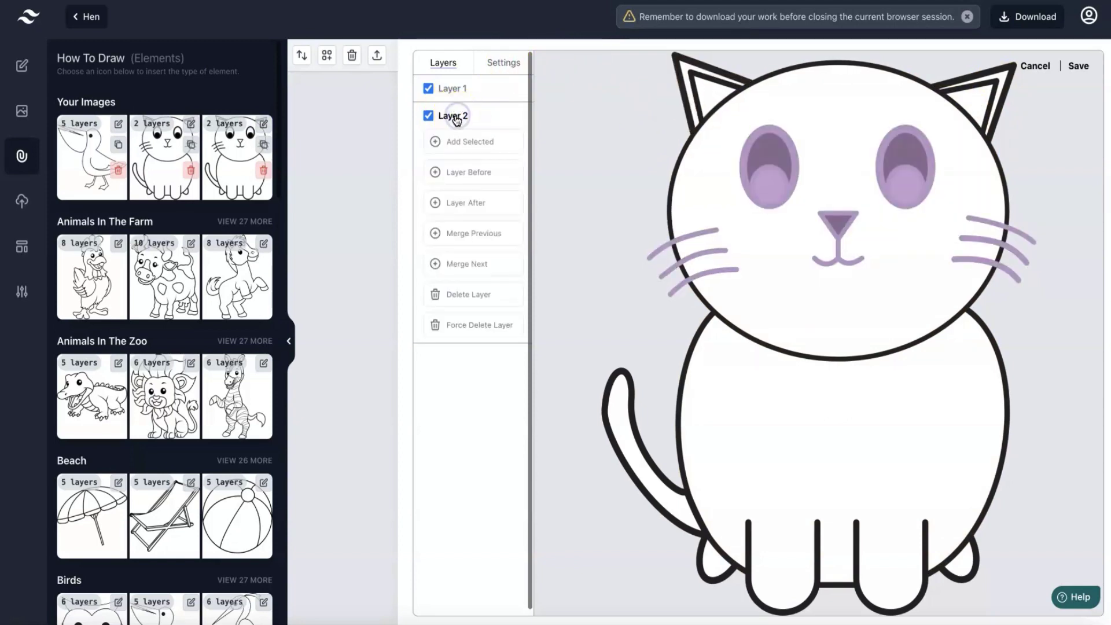
left_click(465, 88)
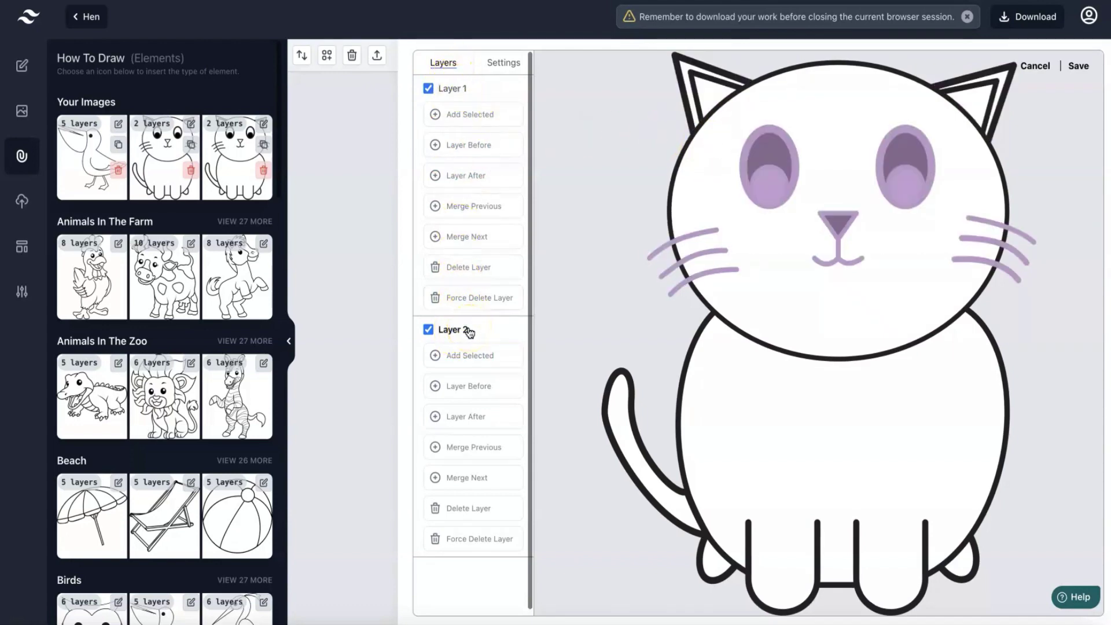
left_click(474, 152)
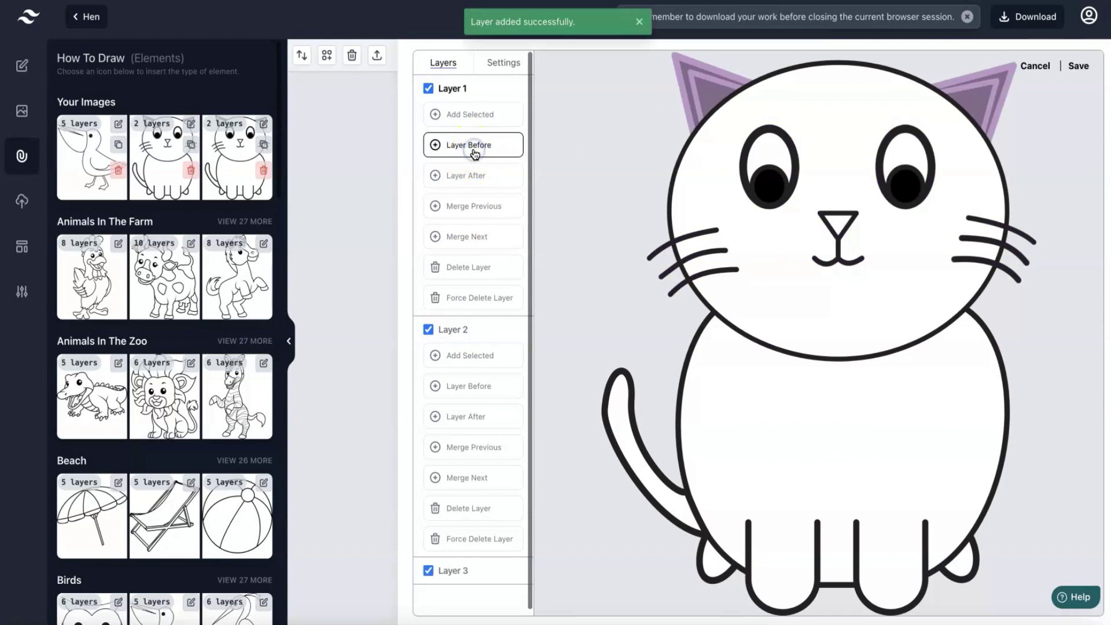
left_click(722, 119)
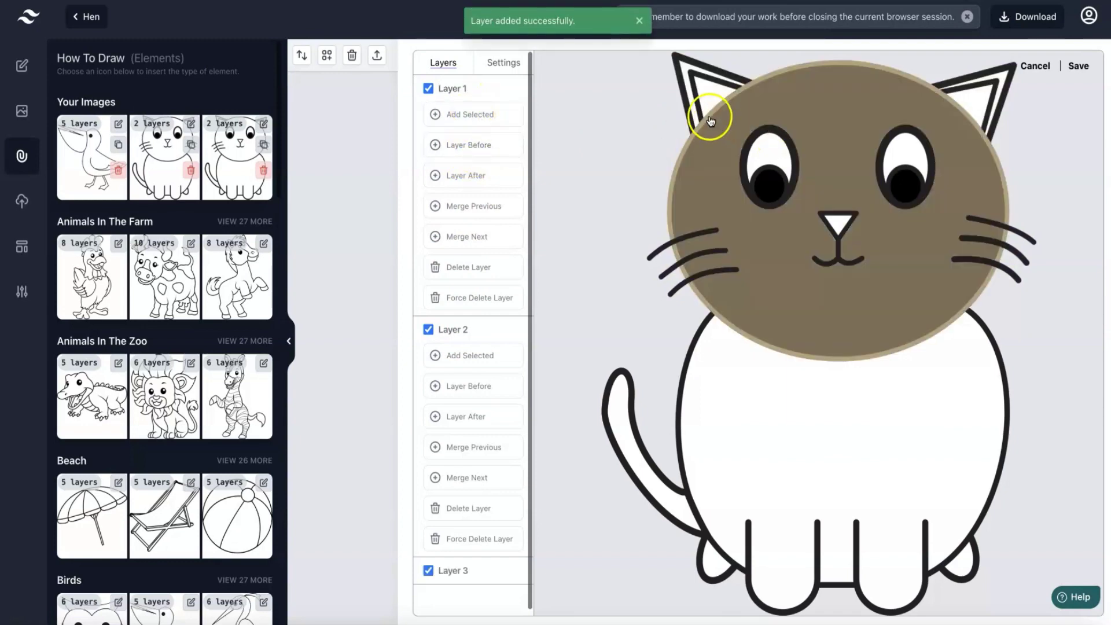
left_click(484, 115)
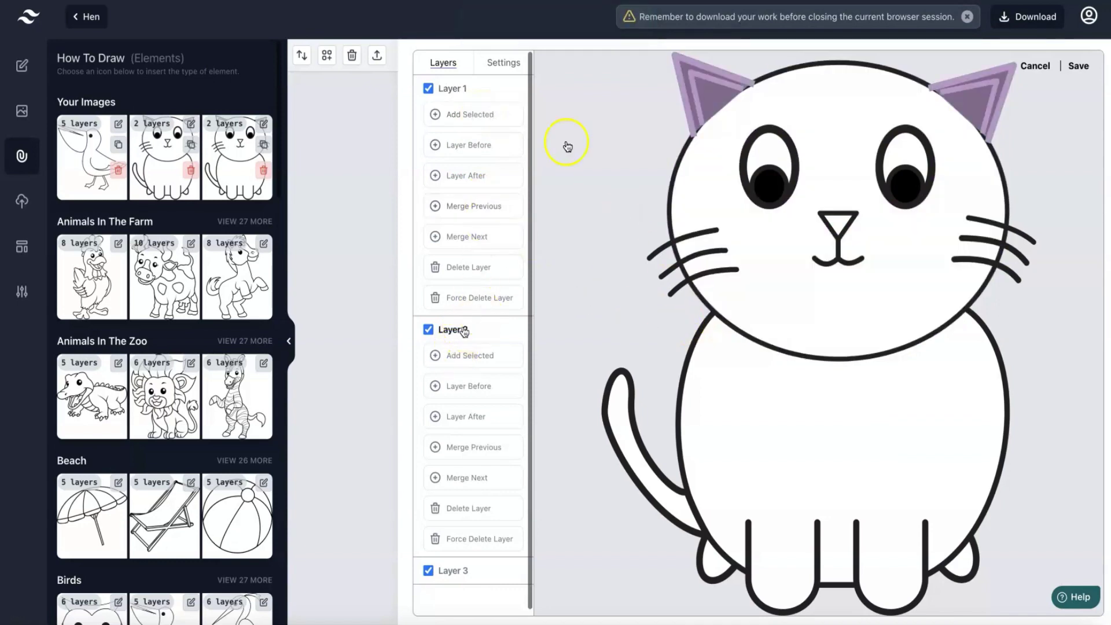
Select the outer outline of the cat's left ear and hide the selected element
left_click(773, 92)
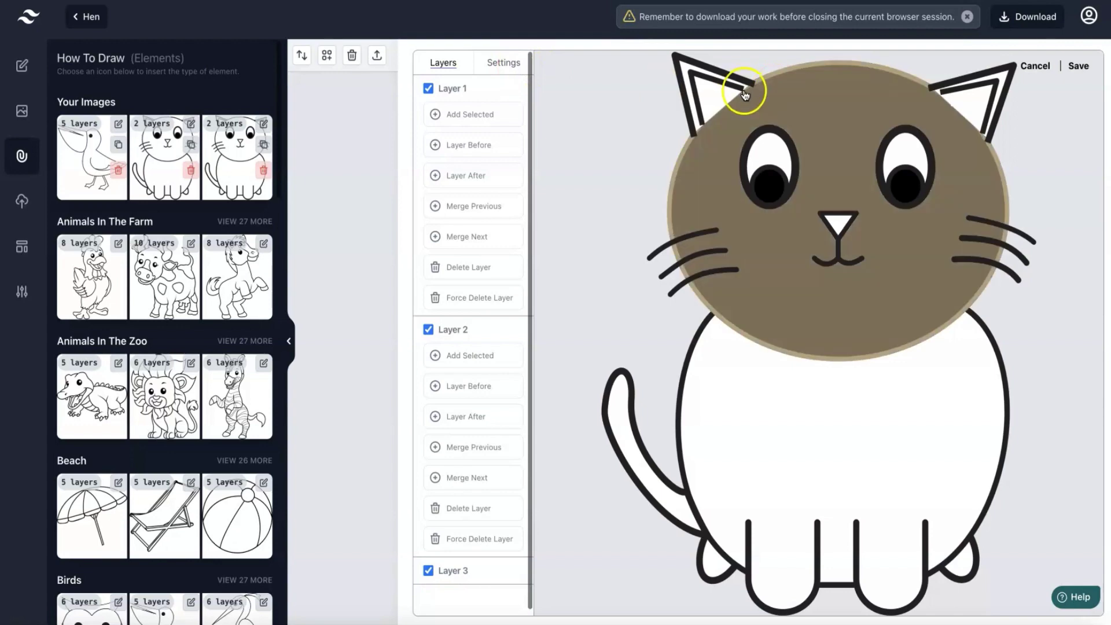
left_click(602, 75)
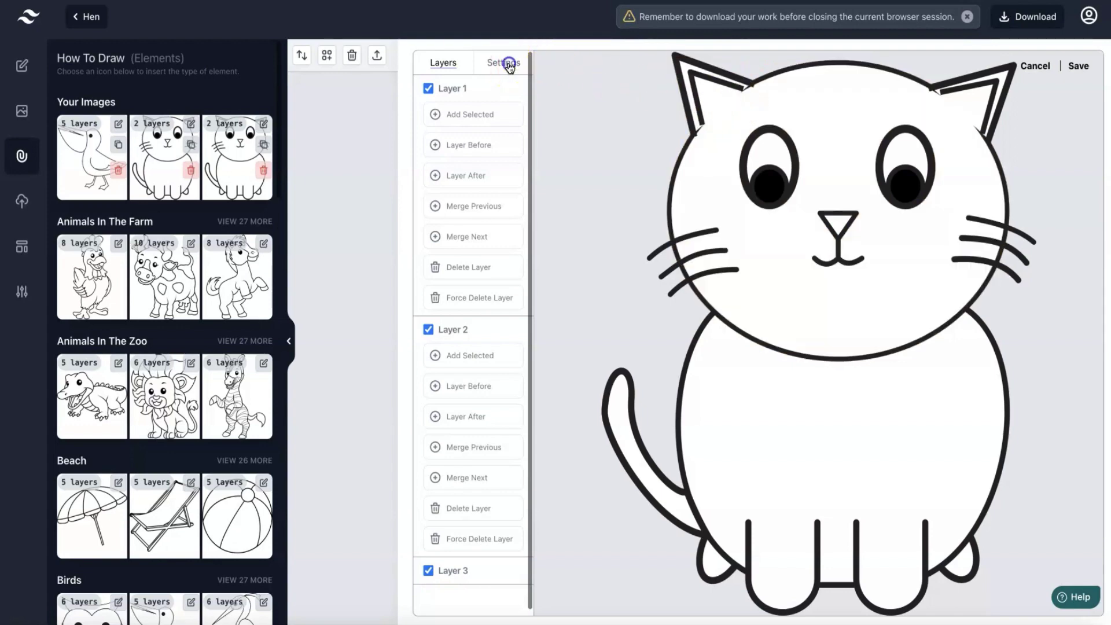
left_click(508, 63)
left_click(732, 108)
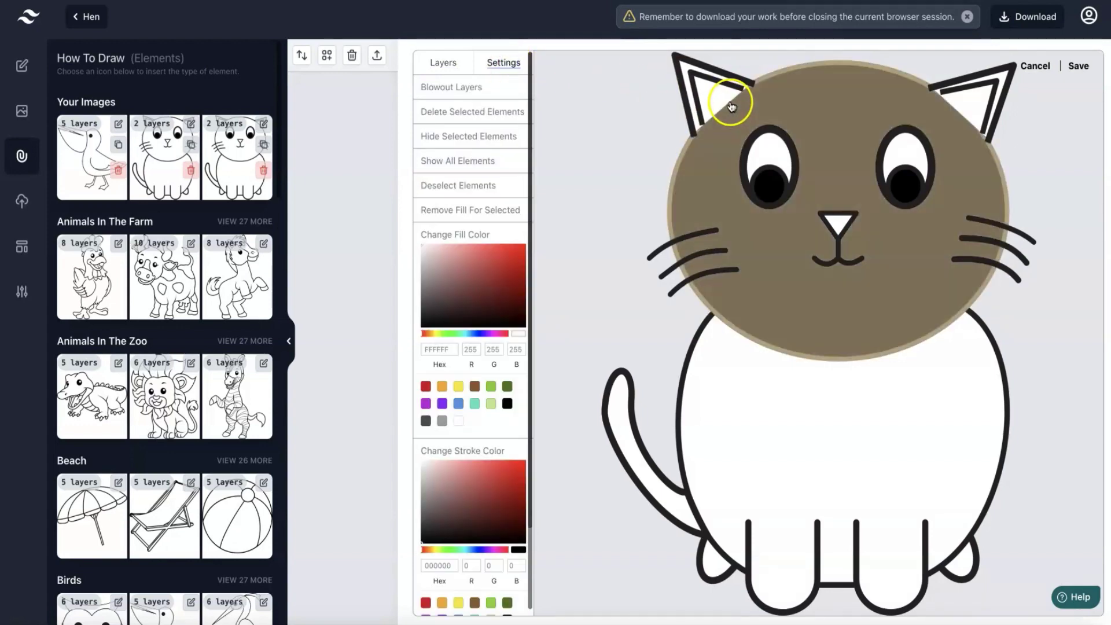
left_click(730, 105)
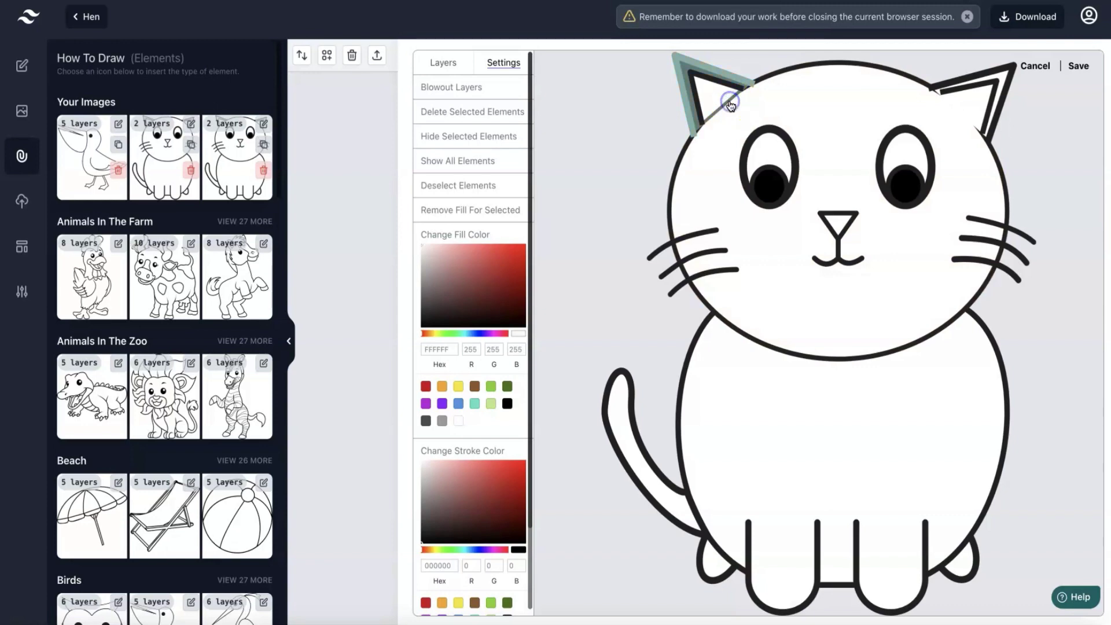
left_click(734, 108)
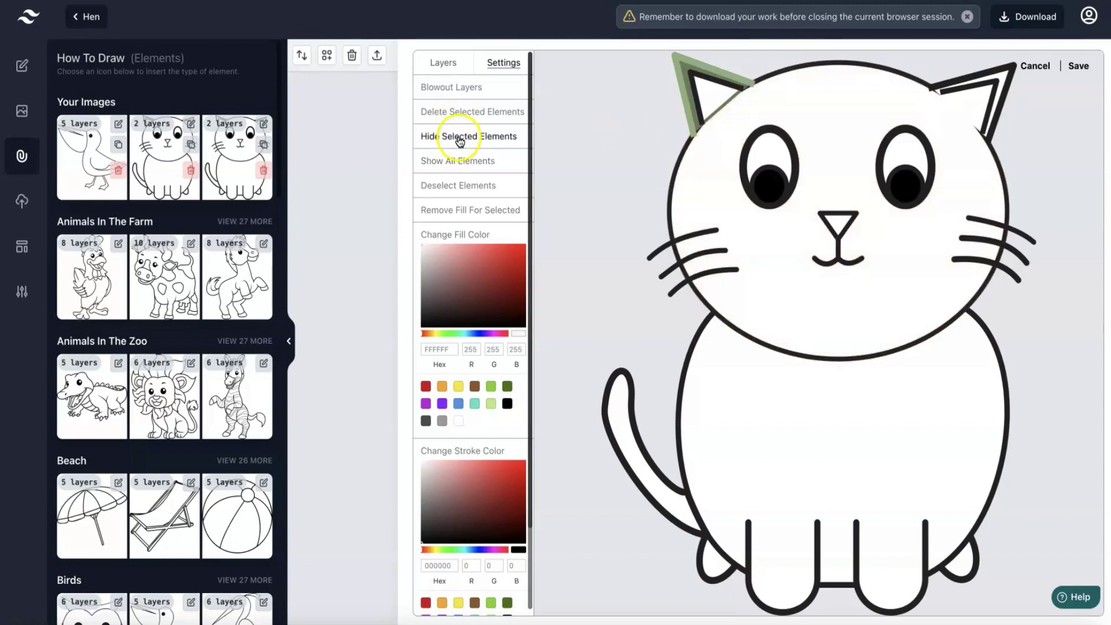
left_click(493, 137)
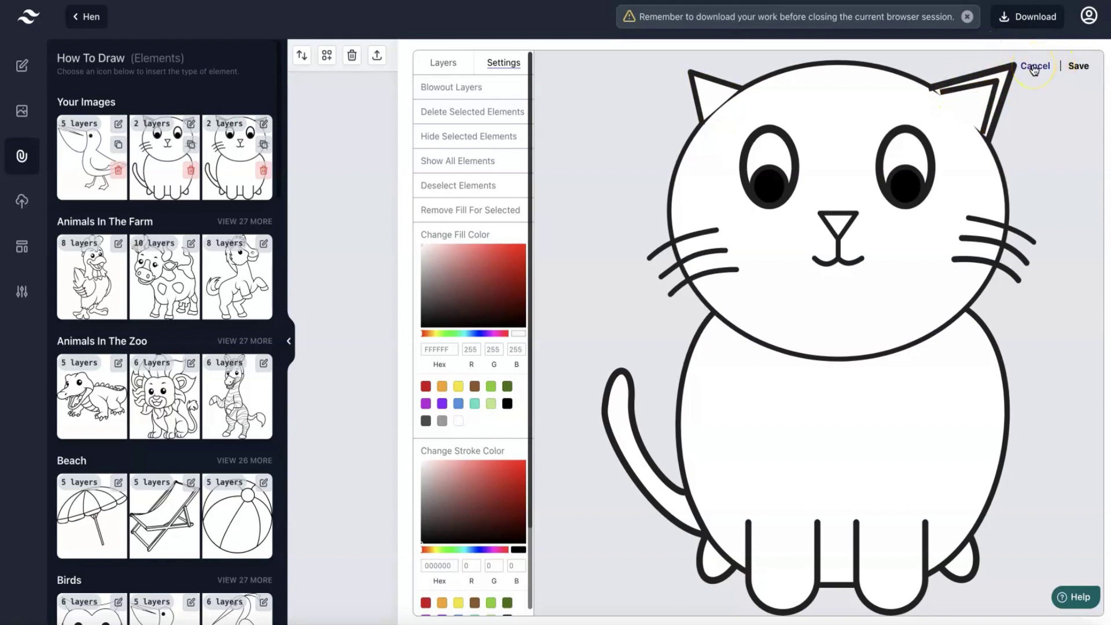
Switch to the Affinity Designer course page and review its modules, including the SVG bonuses, and go over the How To Draw Generator Bonuses page
scroll(472, 317, "down", 3)
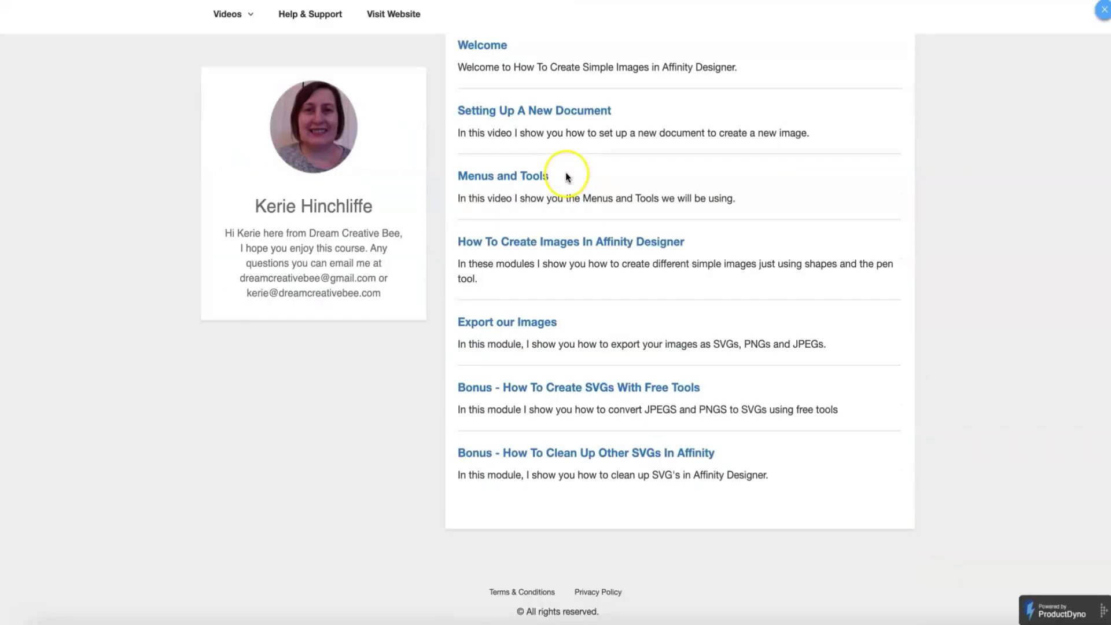
scroll(565, 172, "down", 1)
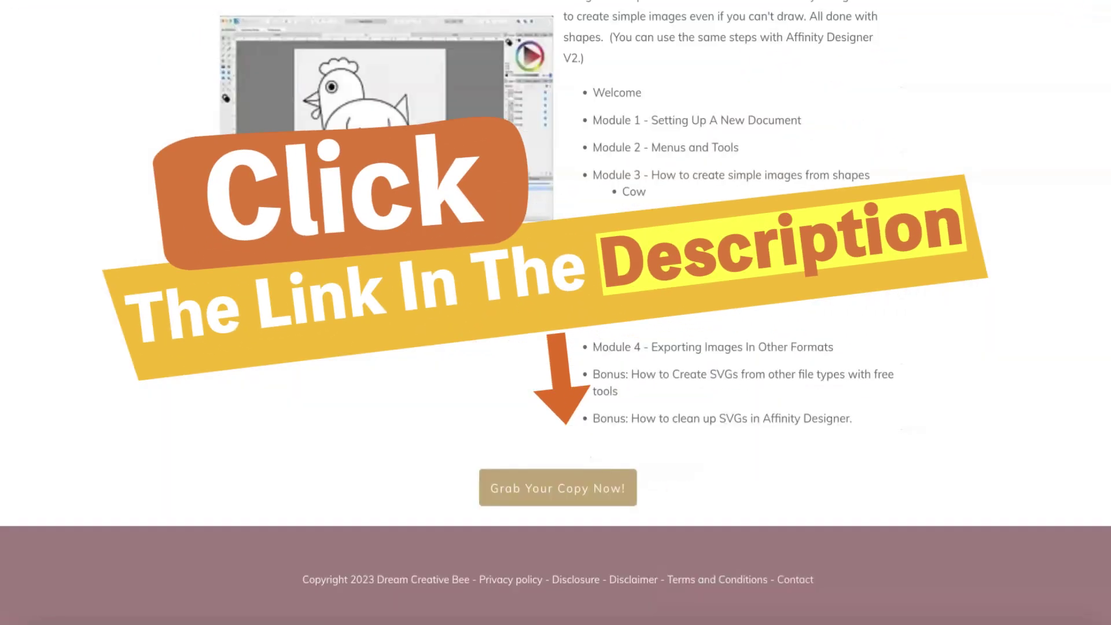
scroll(593, 95, "up", 8)
scroll(593, 98, "up", 2)
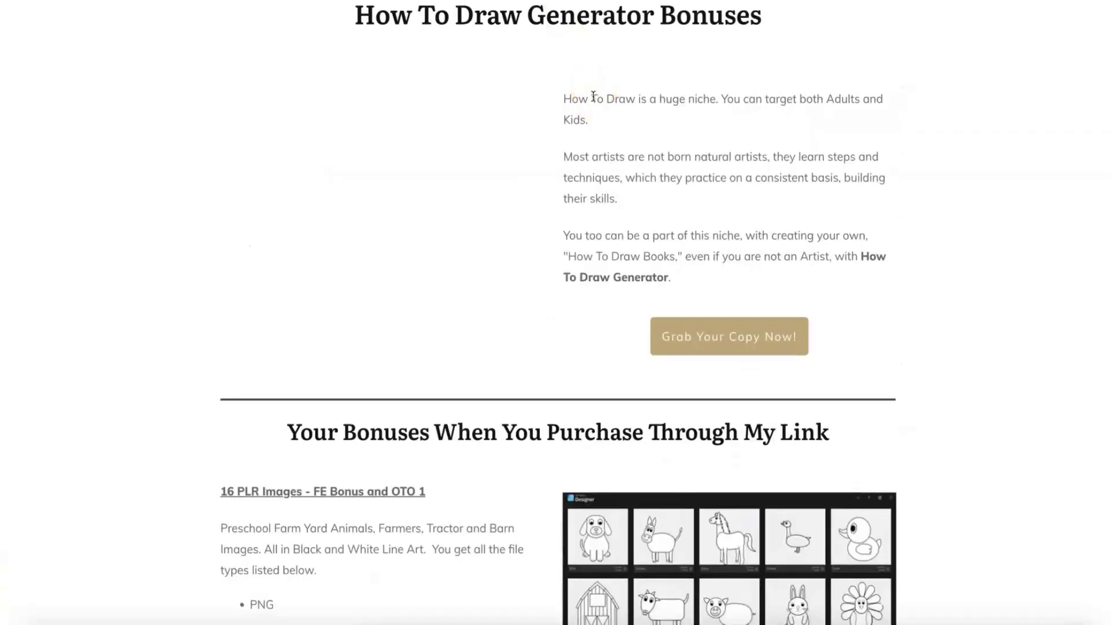